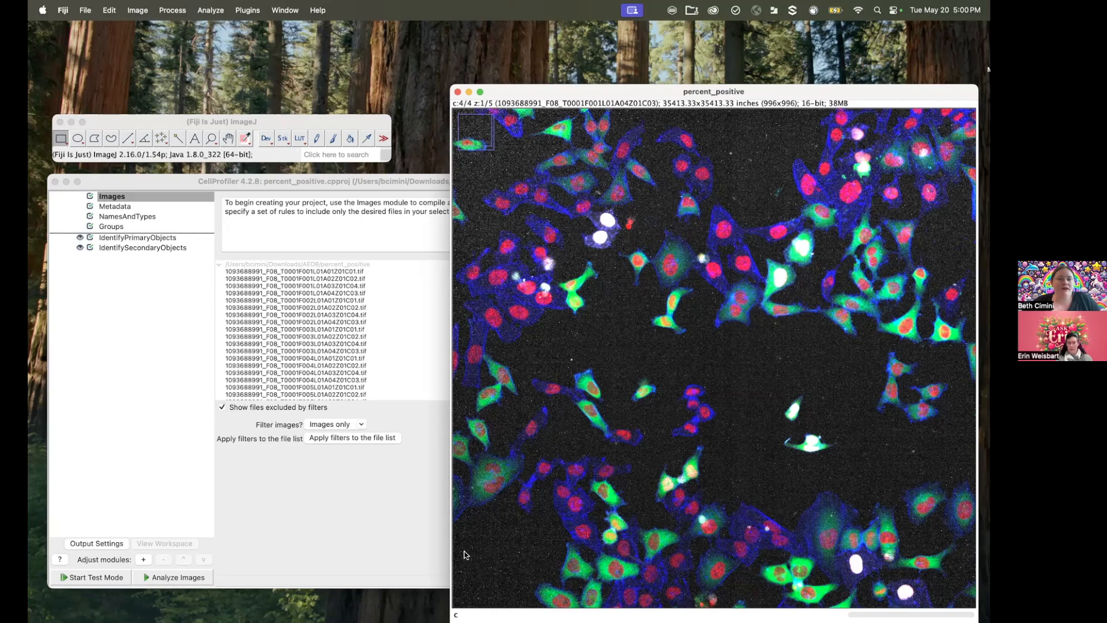
# Step: Switch to CellProfiler, start test mode and run the pipeline's object identification modules on the first image set
pyautogui.click(358, 511)
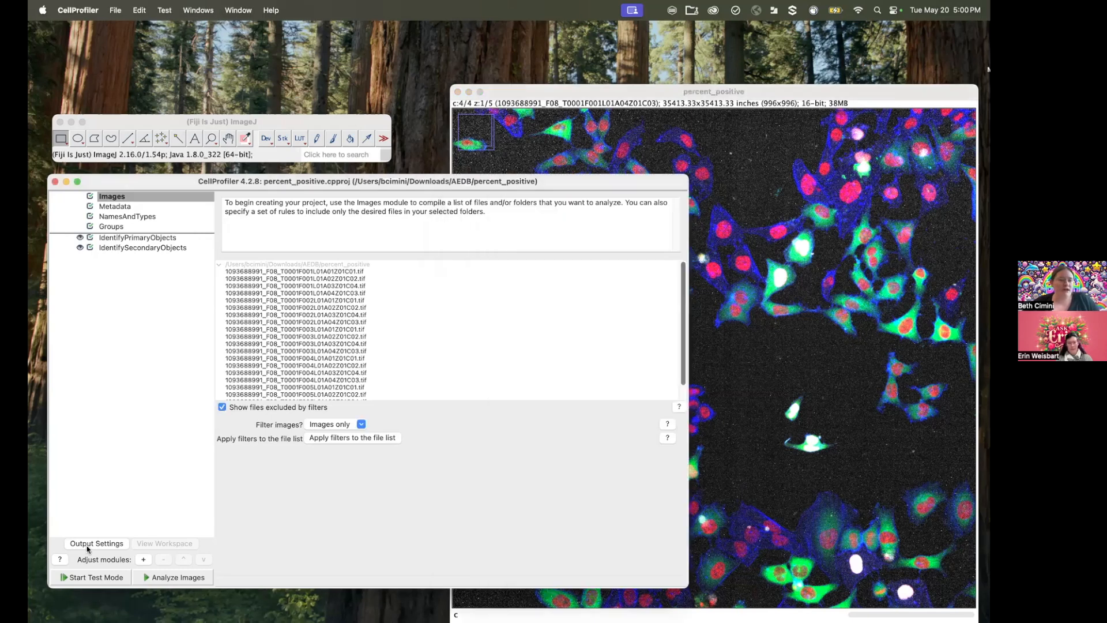
pyautogui.click(92, 577)
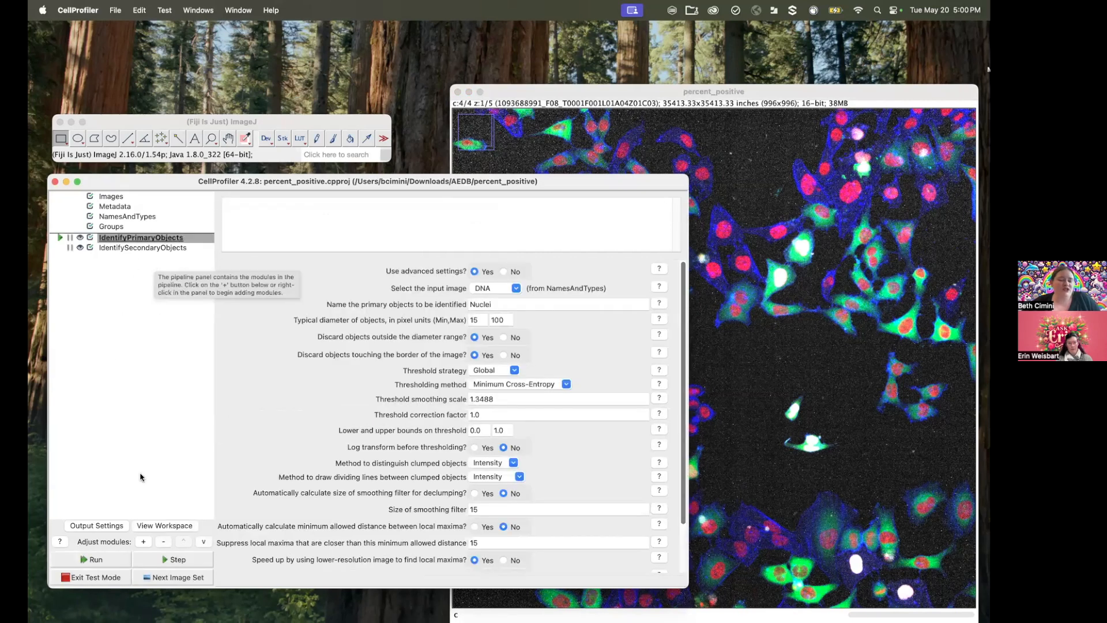
pyautogui.click(109, 560)
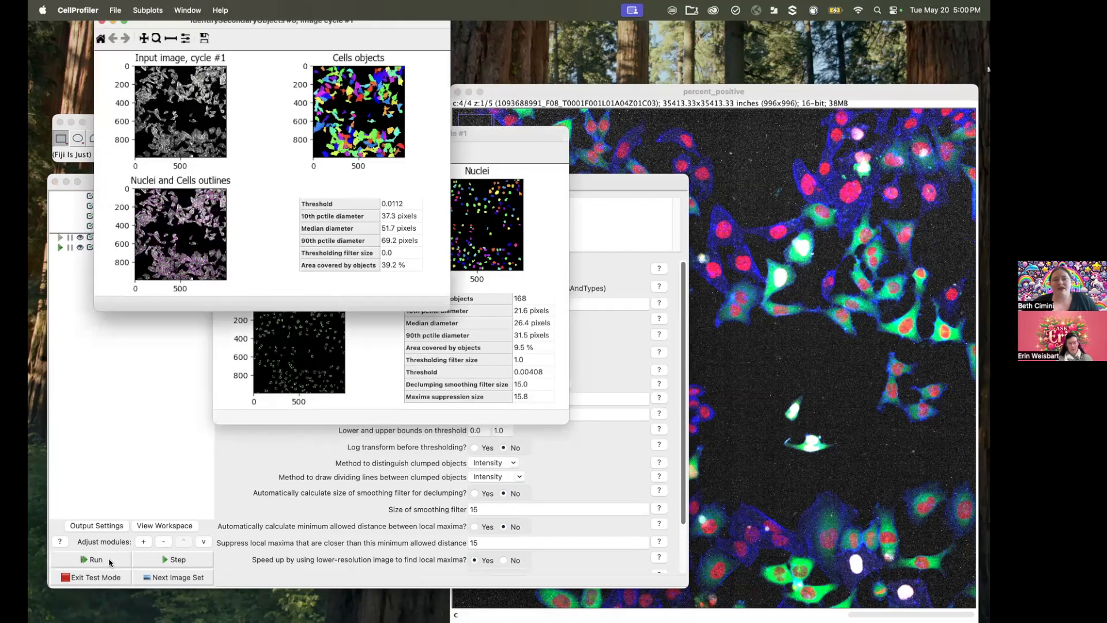
# Step: Zoom in on the lower-left part of the image in the IdentifySecondaryObjects results to inspect the segmentation
pyautogui.click(154, 39)
pyautogui.moveTo(149, 107); pyautogui.dragTo(184, 151)
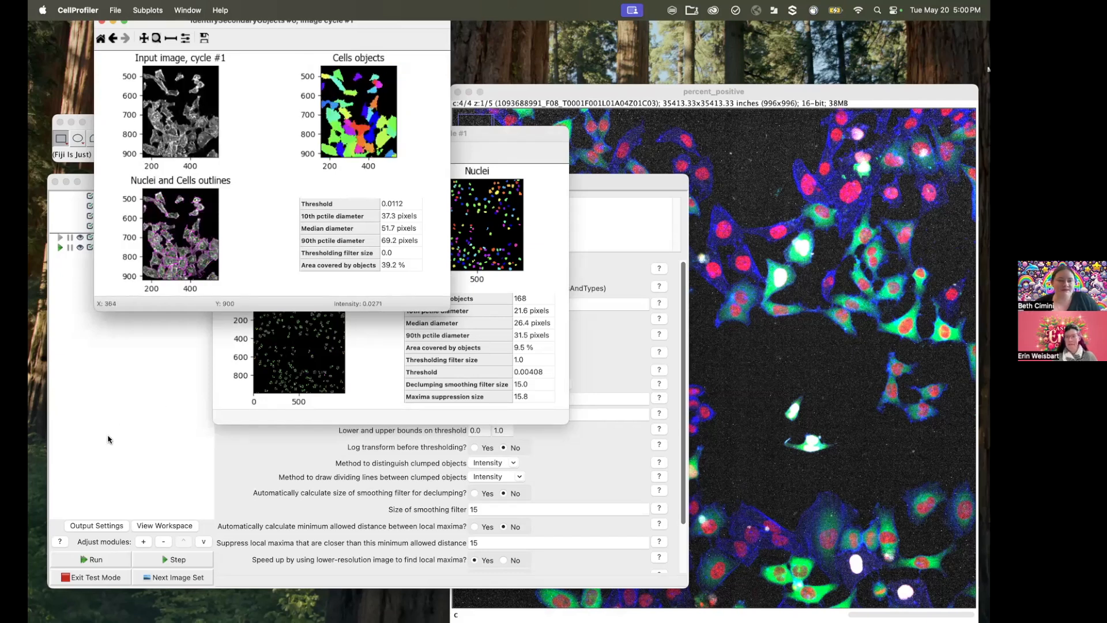
pyautogui.click(133, 404)
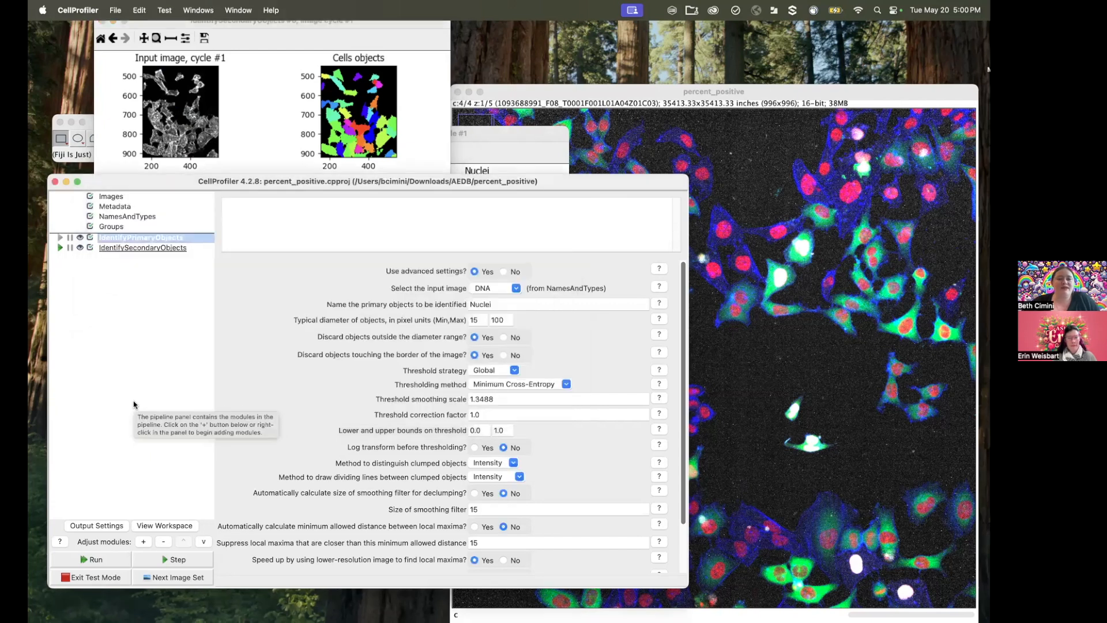
# Step: Add the MeasureObjectIntensity and FilterObjects modules to the pipeline after IdentifySecondaryObjects
pyautogui.click(161, 247)
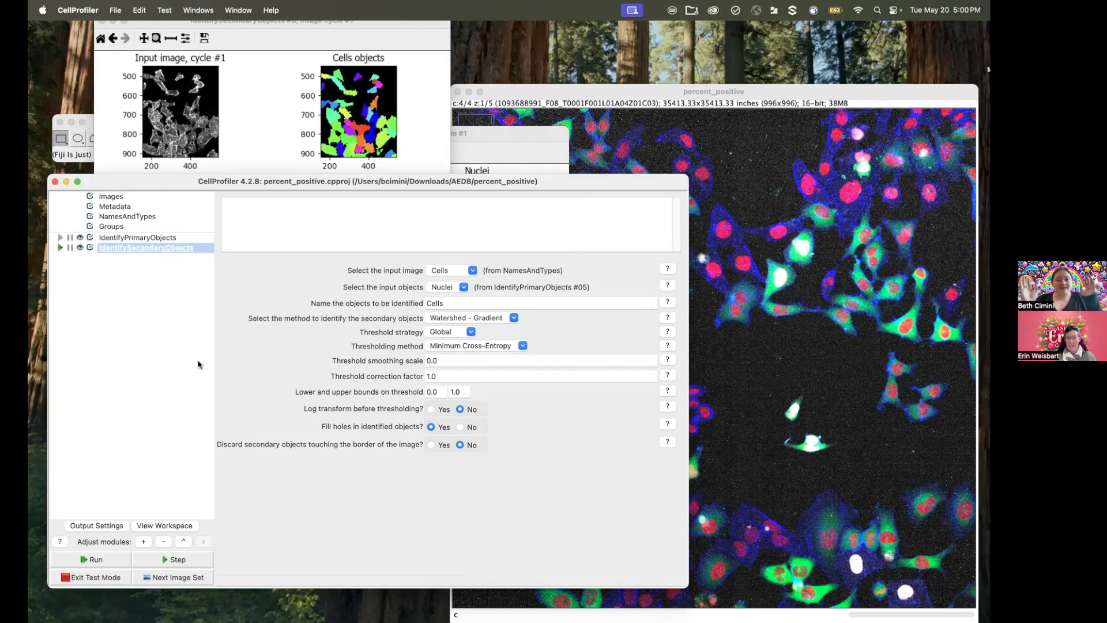
pyautogui.click(143, 544)
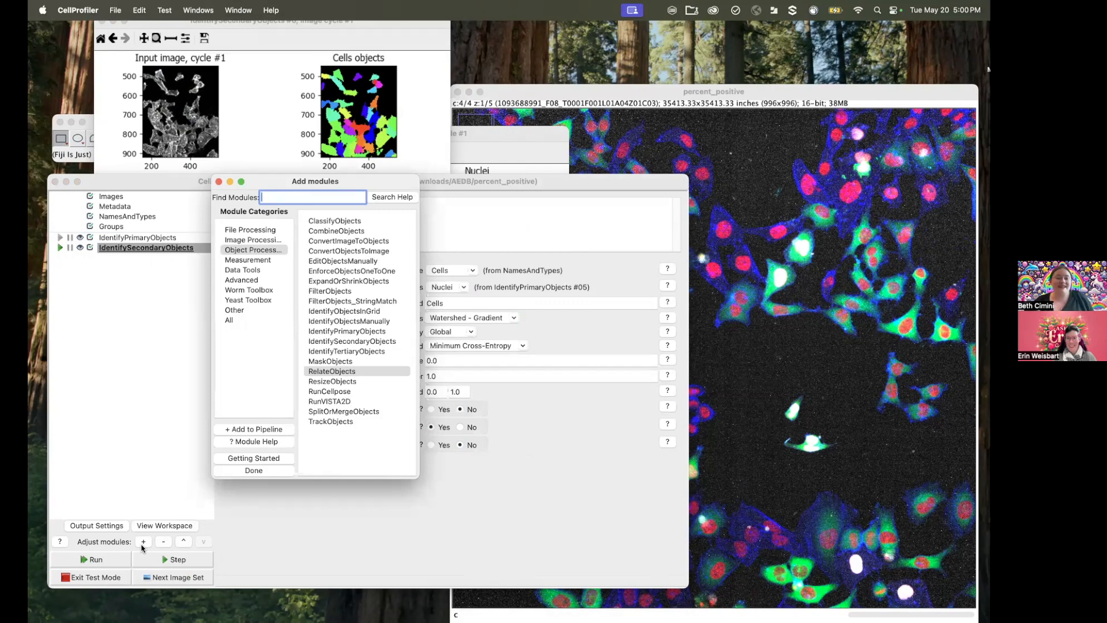
pyautogui.click(247, 260)
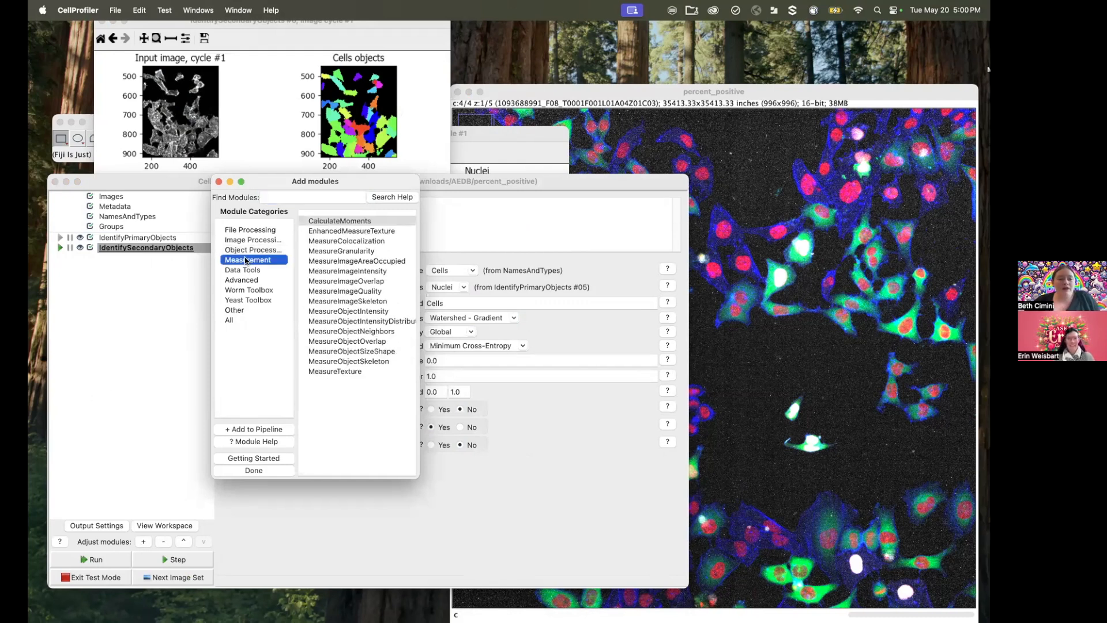
pyautogui.doubleClick(372, 312)
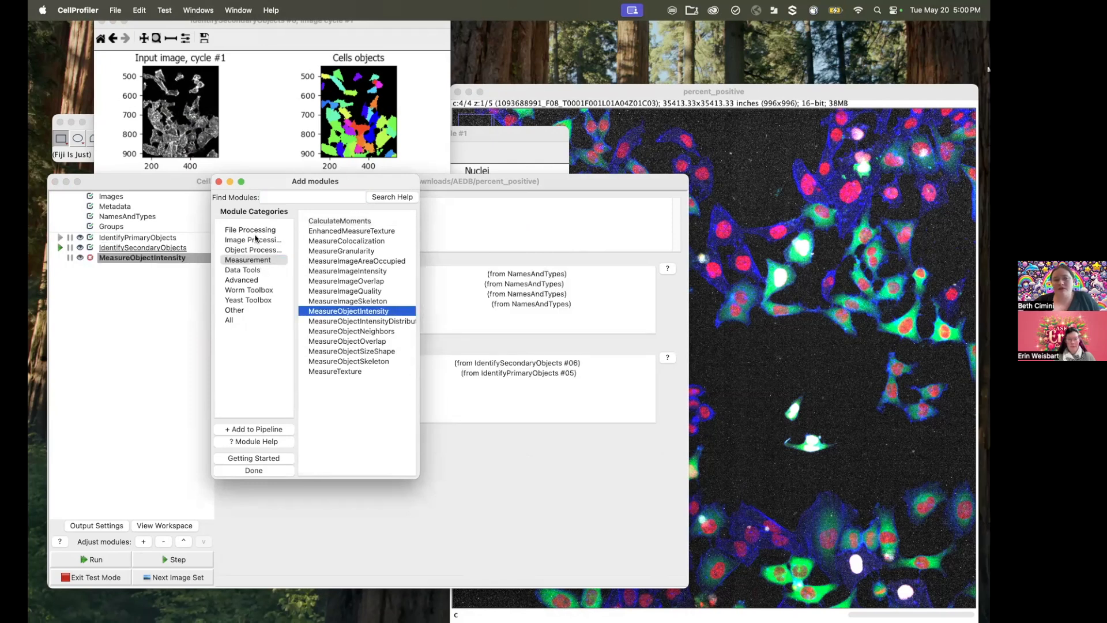
pyautogui.click(254, 250)
pyautogui.doubleClick(325, 292)
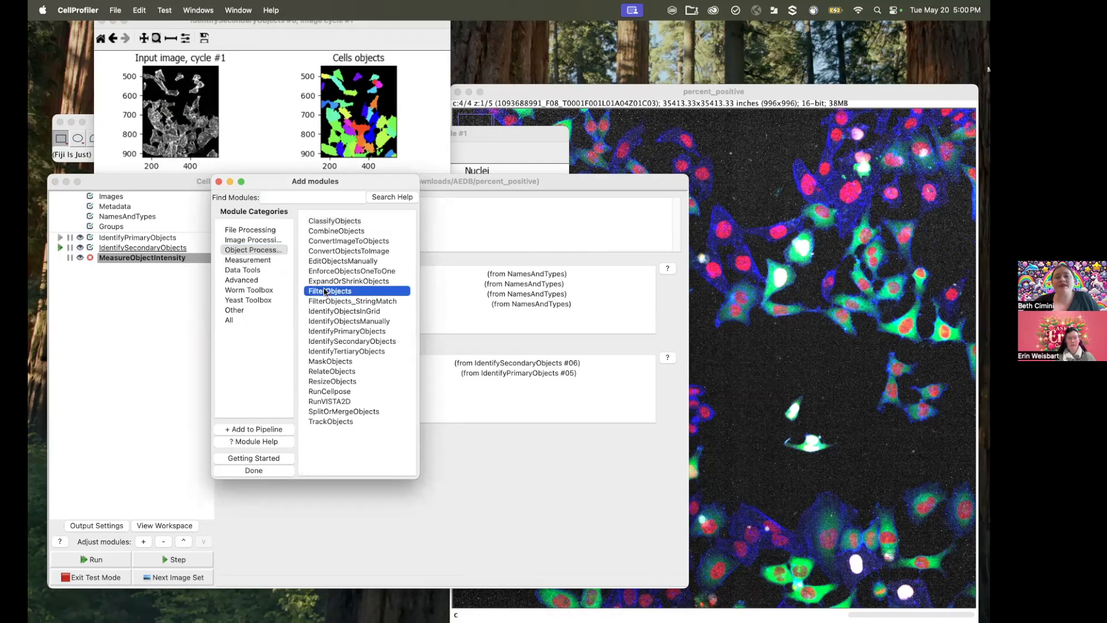
pyautogui.click(166, 407)
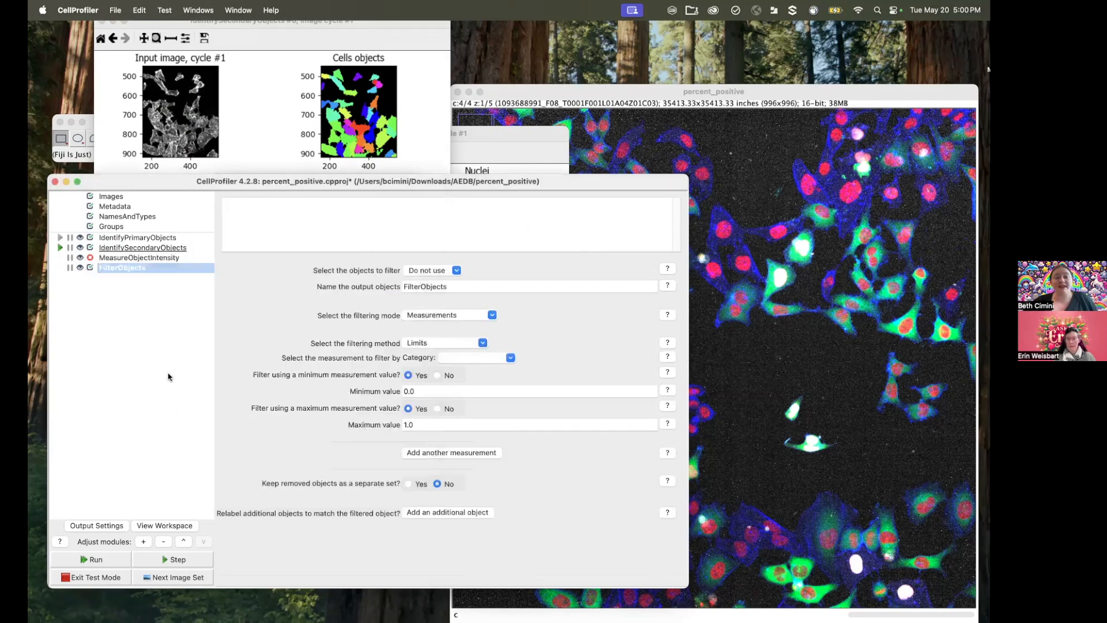
# Step: Set MeasureObjectIntensity to measure the CellFP image in the Cells objects, and step the test run through that module
pyautogui.click(157, 258)
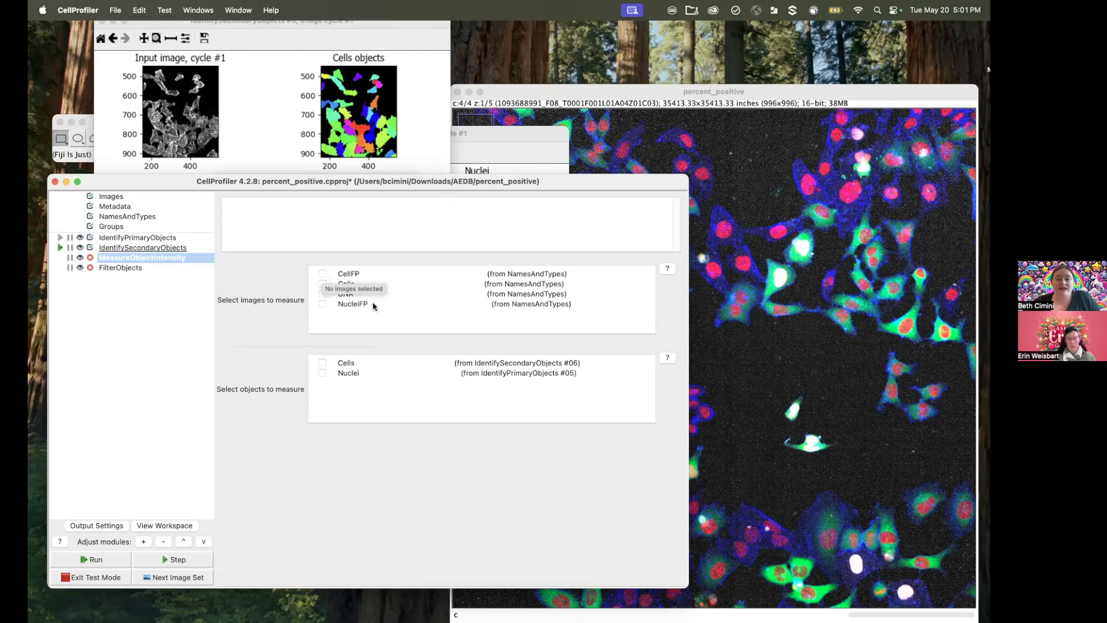
pyautogui.click(322, 275)
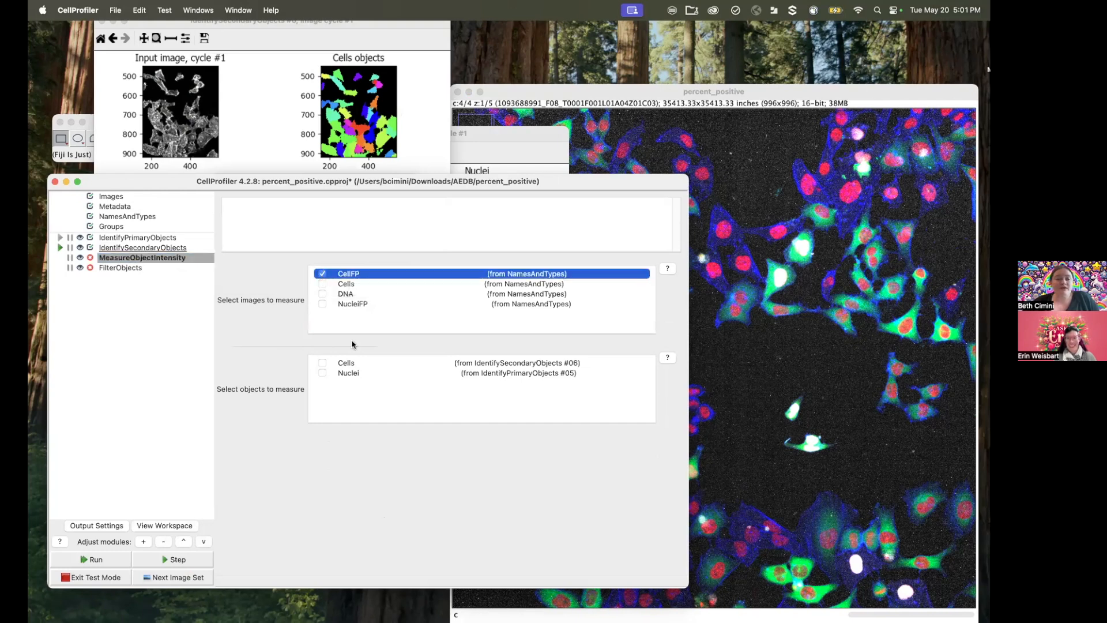
pyautogui.click(322, 363)
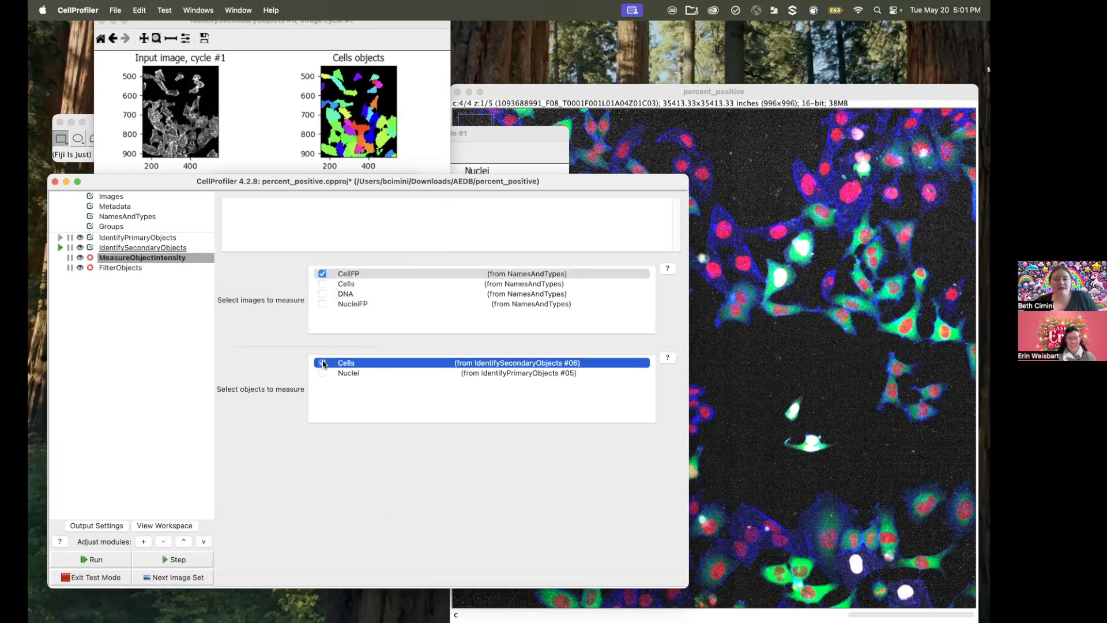
pyautogui.click(162, 559)
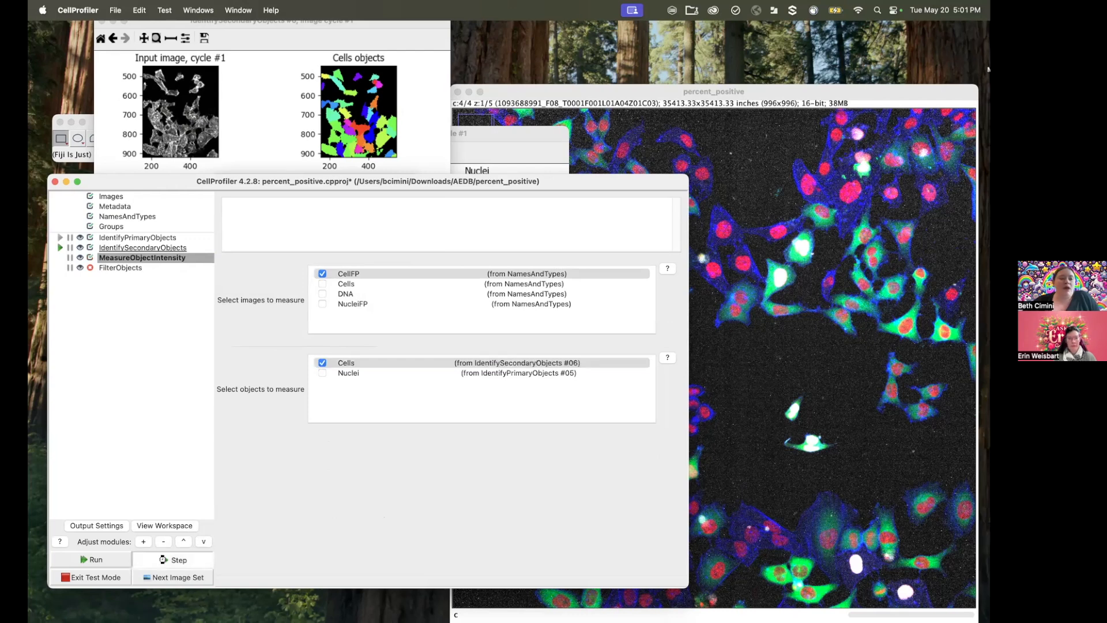
pyautogui.click(163, 561)
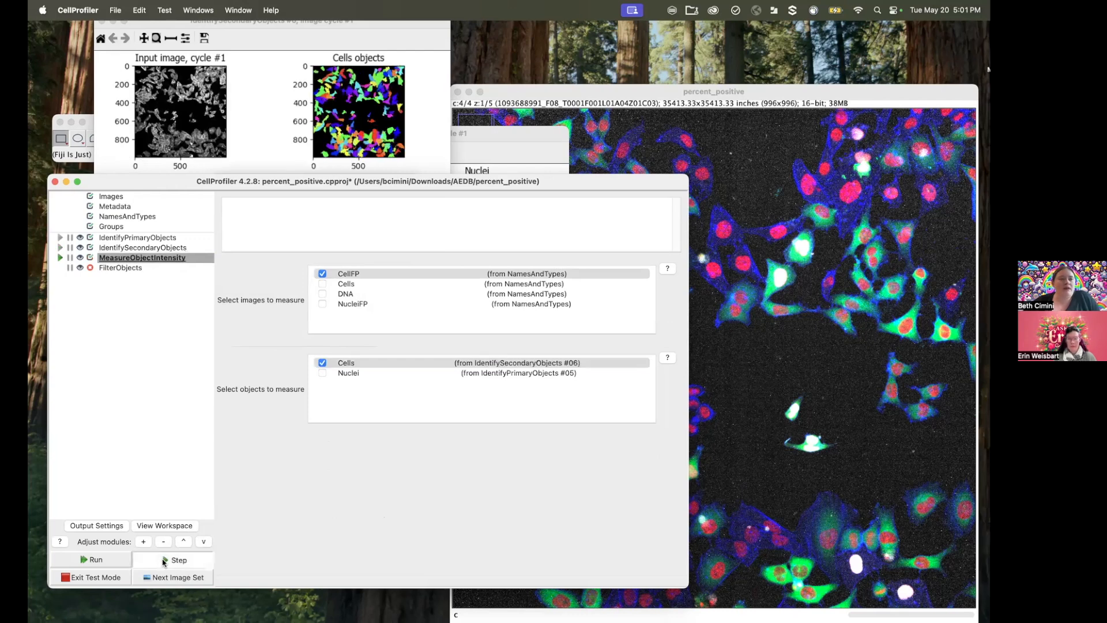
pyautogui.click(218, 453)
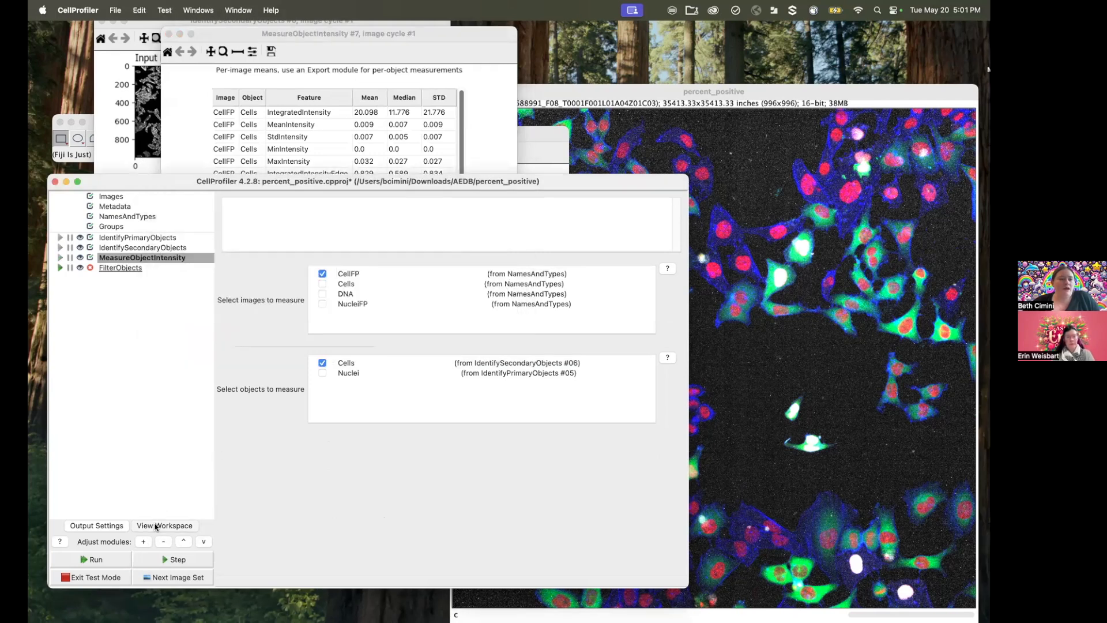
# Step: Open the workspace viewer and display only the CellFP image with the Cells object outlines, removing the extra image and object entries
pyautogui.click(156, 526)
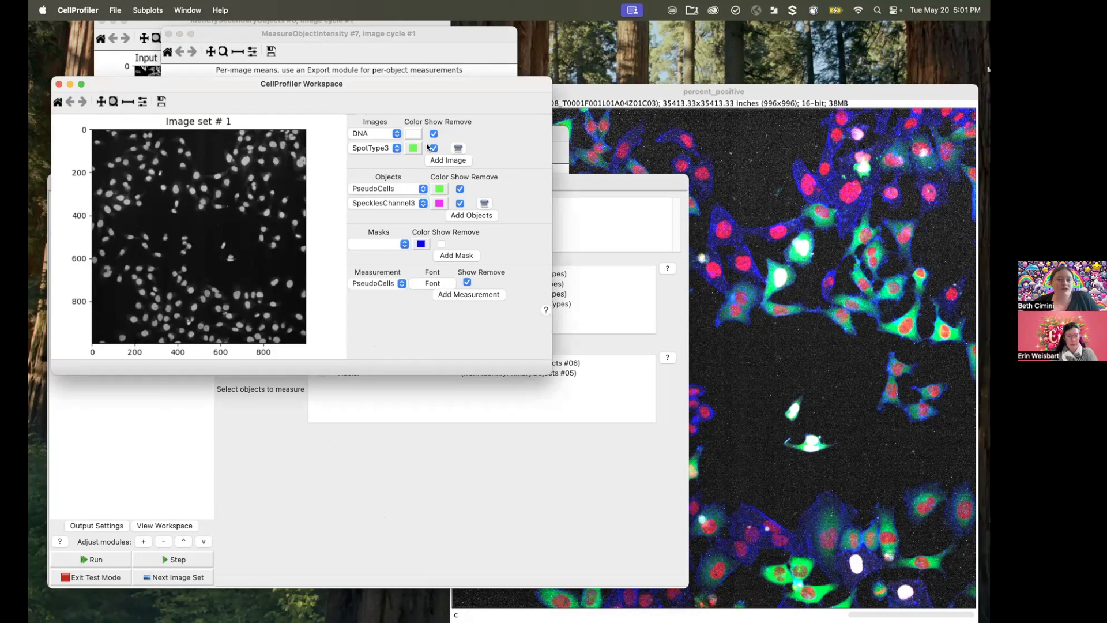
pyautogui.click(396, 134)
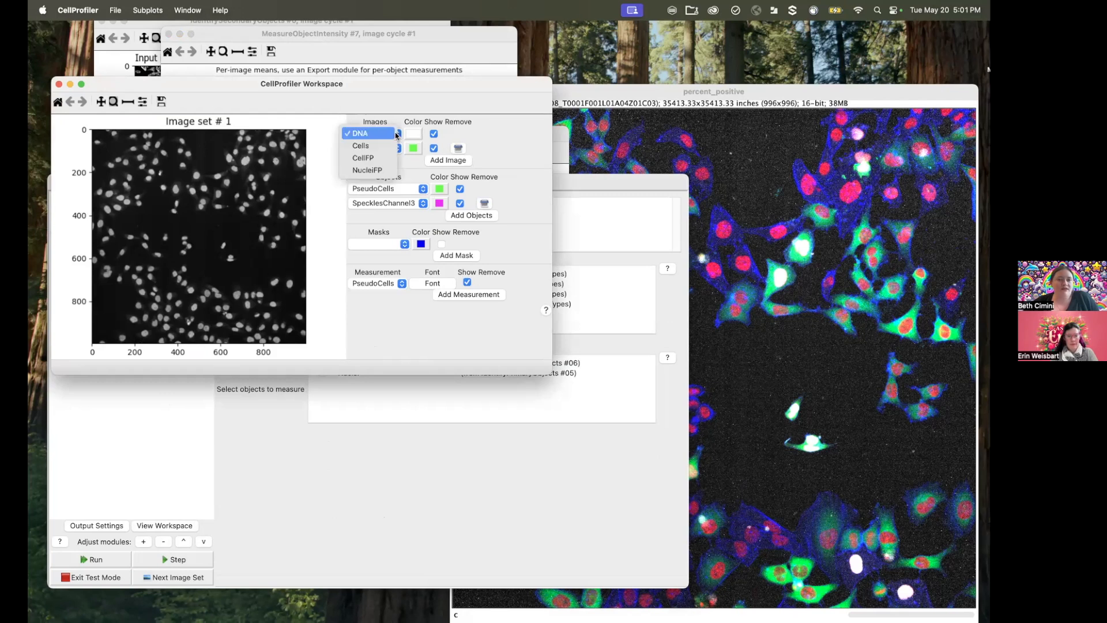
pyautogui.click(380, 158)
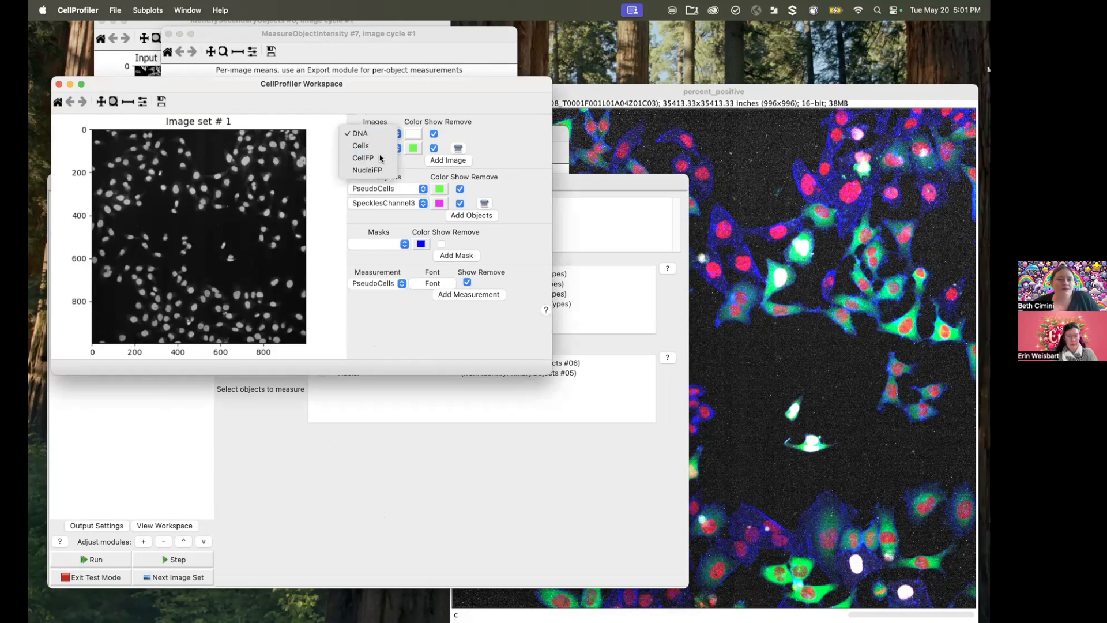
pyautogui.click(457, 149)
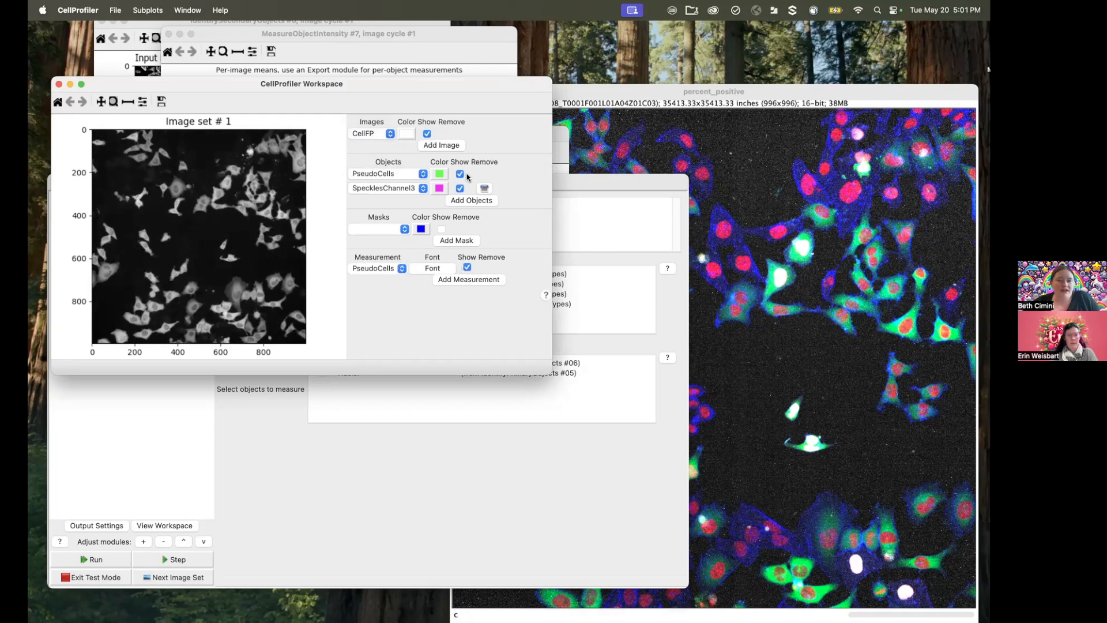
pyautogui.click(484, 189)
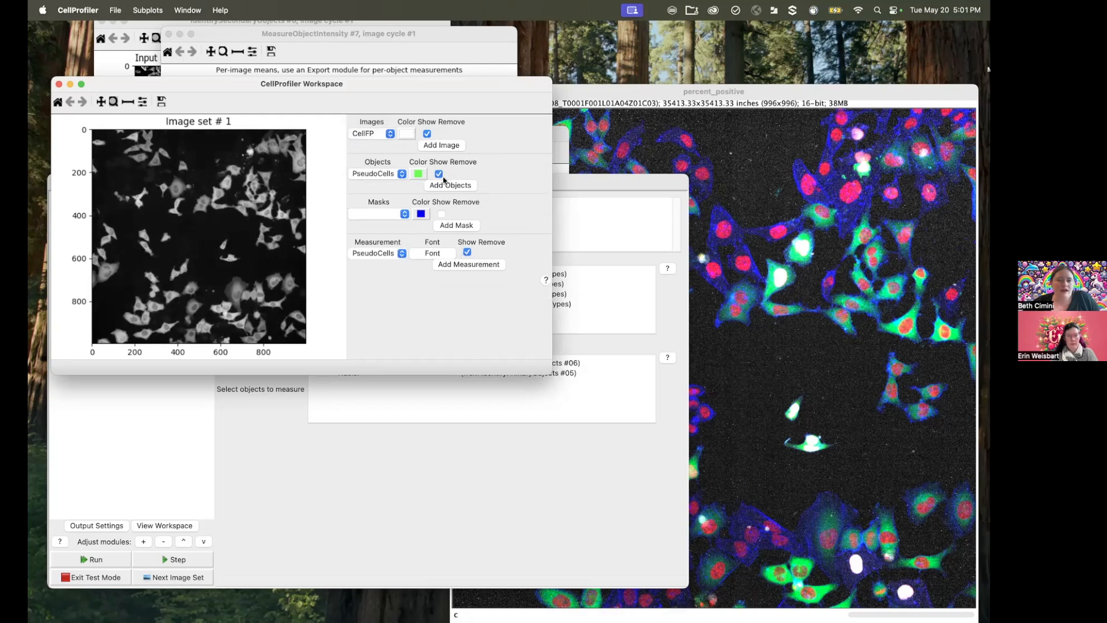
pyautogui.click(402, 173)
pyautogui.click(363, 148)
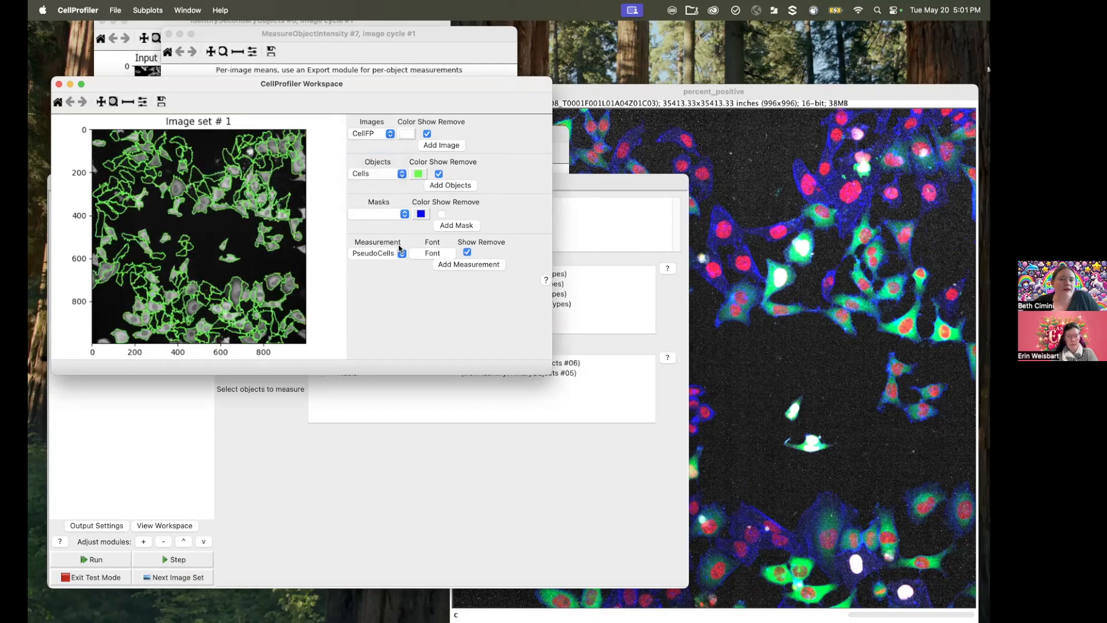
# Step: Set the displayed measurement to the Intensity value MeanIntensity_CellFP of the Cells objects
pyautogui.click(396, 253)
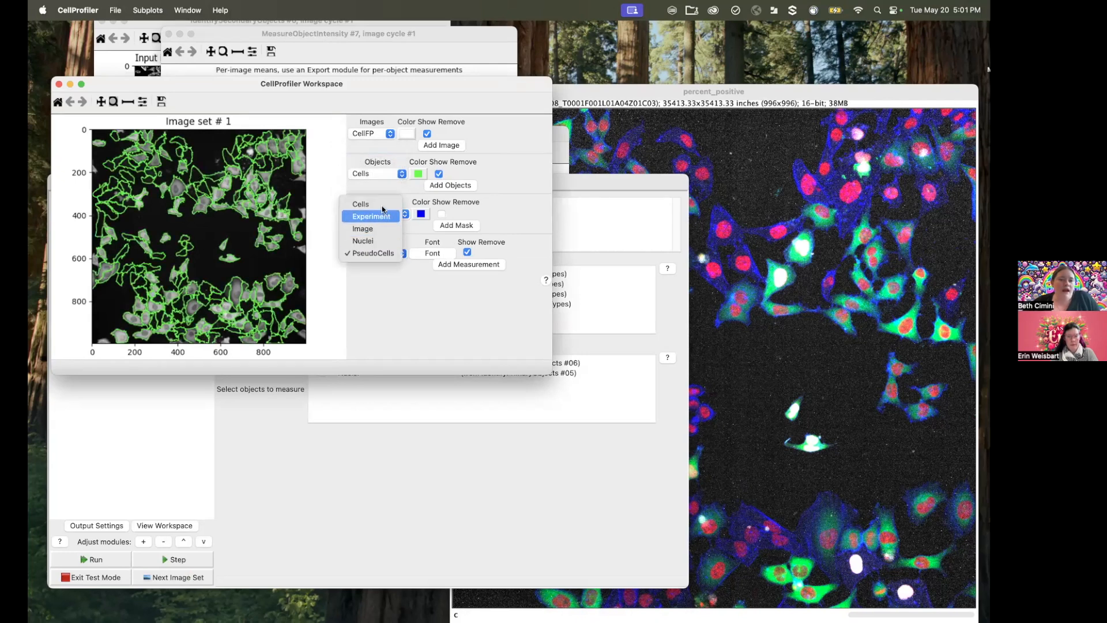
pyautogui.click(361, 204)
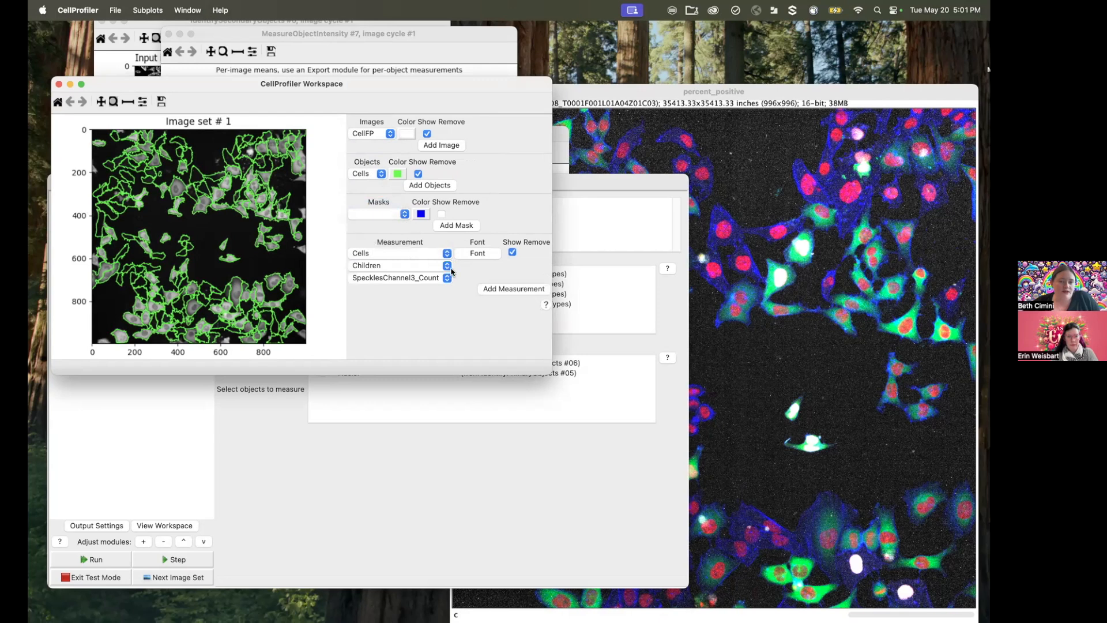
pyautogui.click(447, 265)
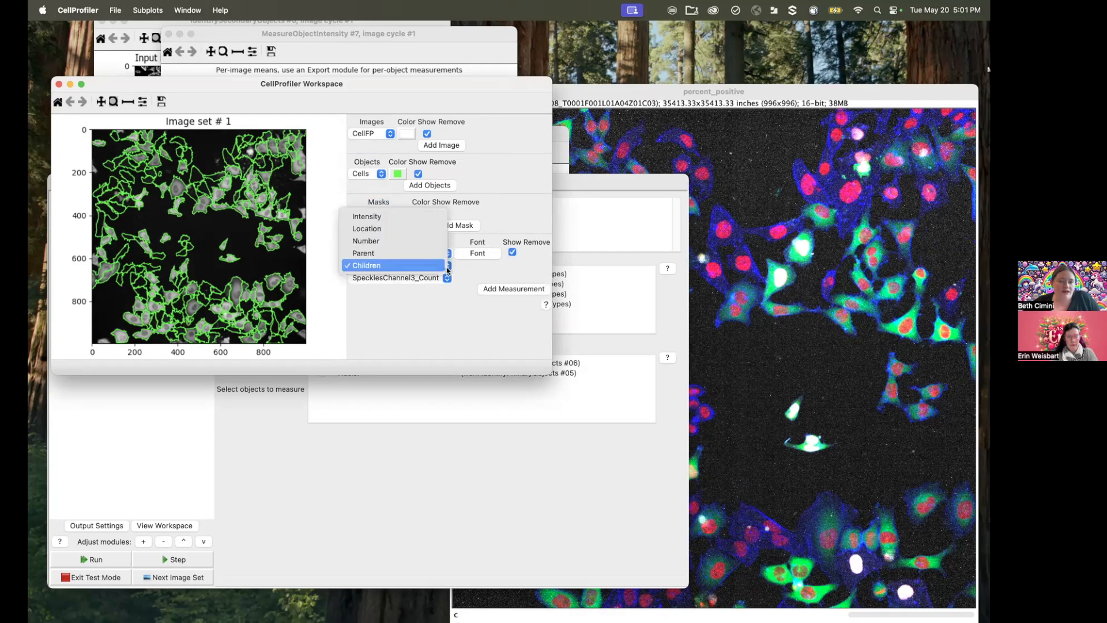
pyautogui.click(390, 222)
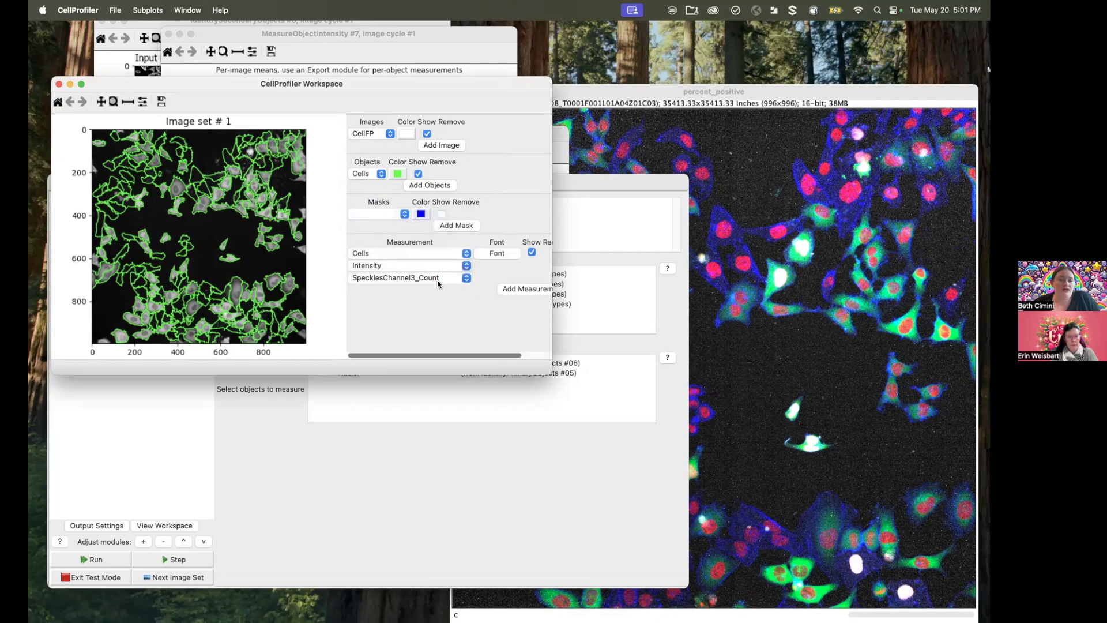
pyautogui.click(449, 280)
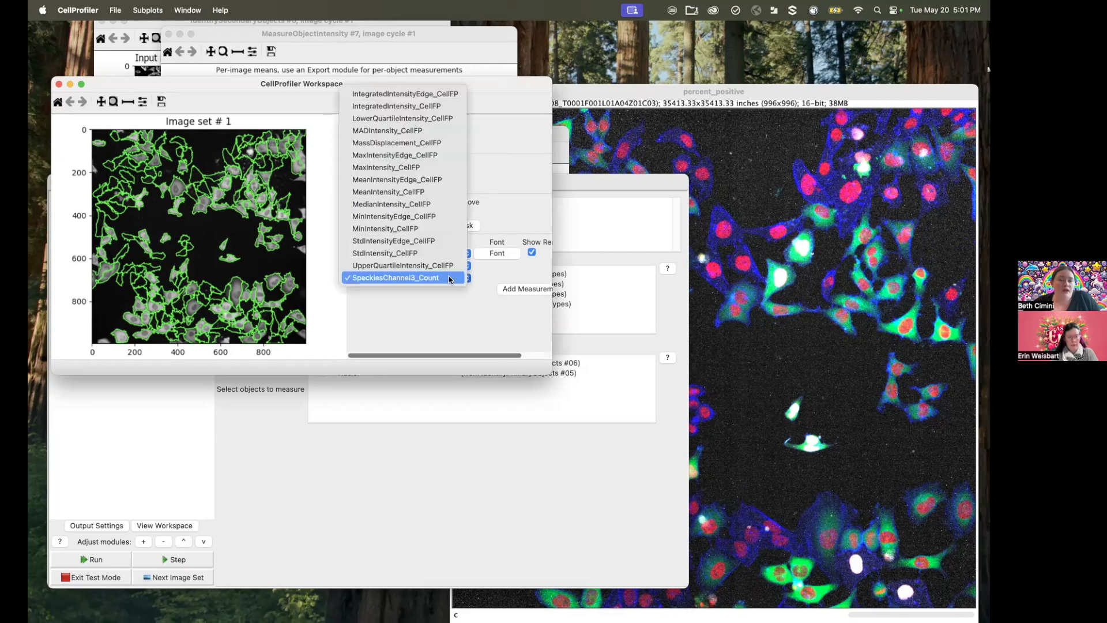
pyautogui.click(420, 195)
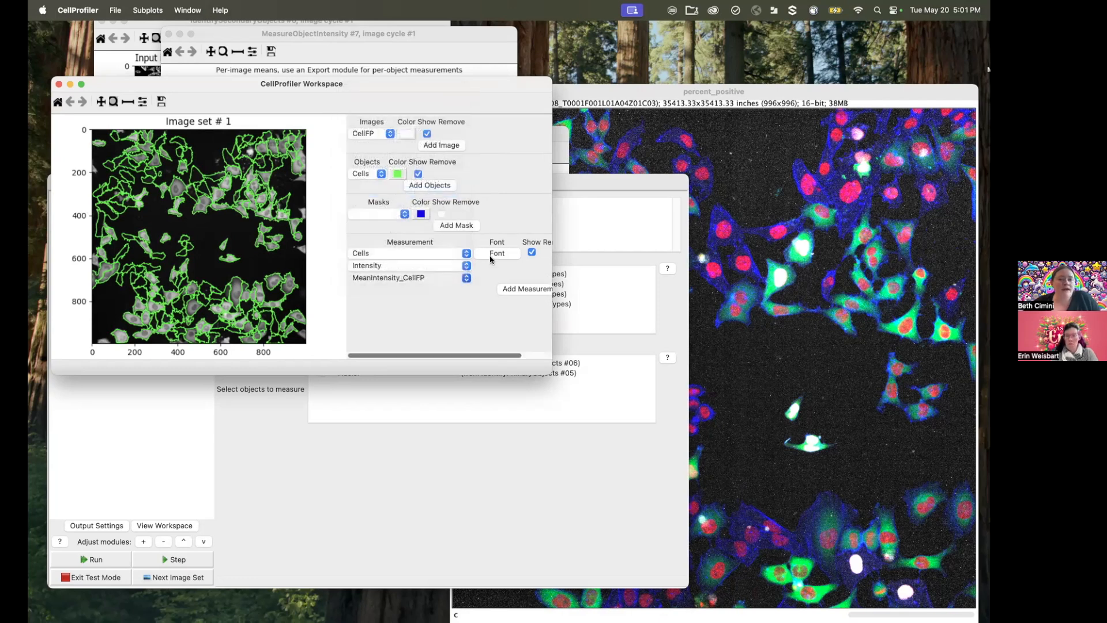
# Step: Set the precision of the displayed measurement labels to 3
pyautogui.click(496, 254)
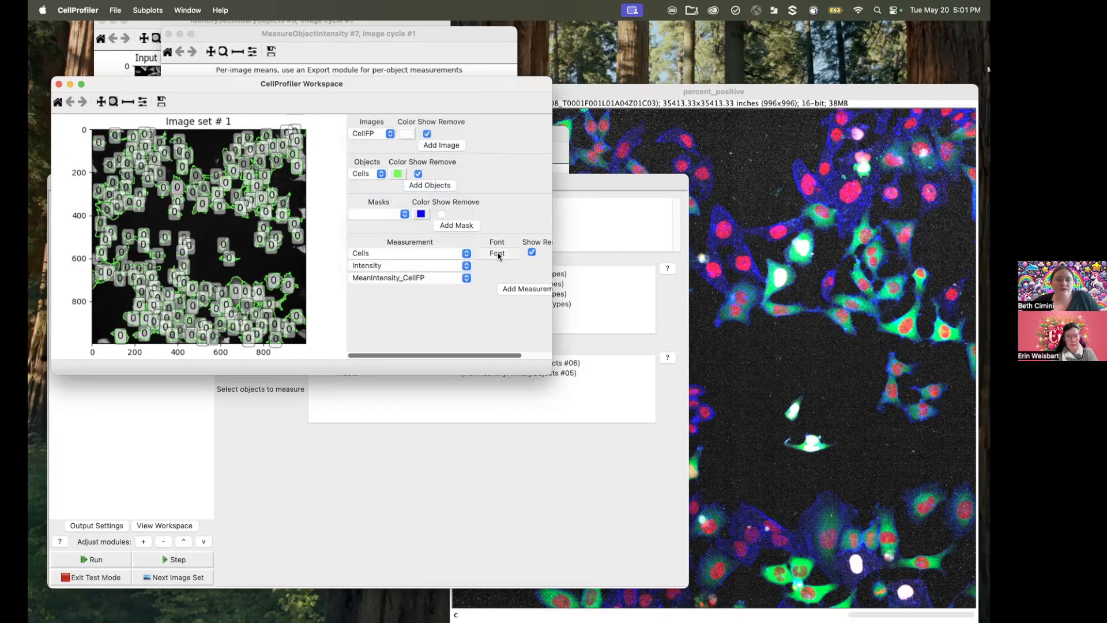
pyautogui.click(306, 227)
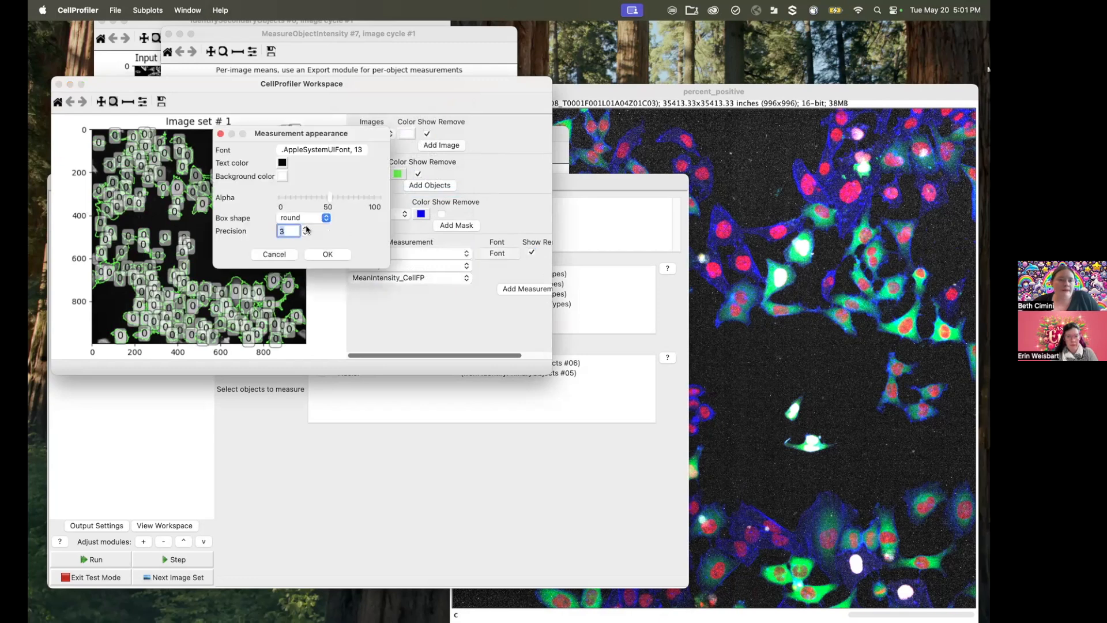
pyautogui.click(326, 253)
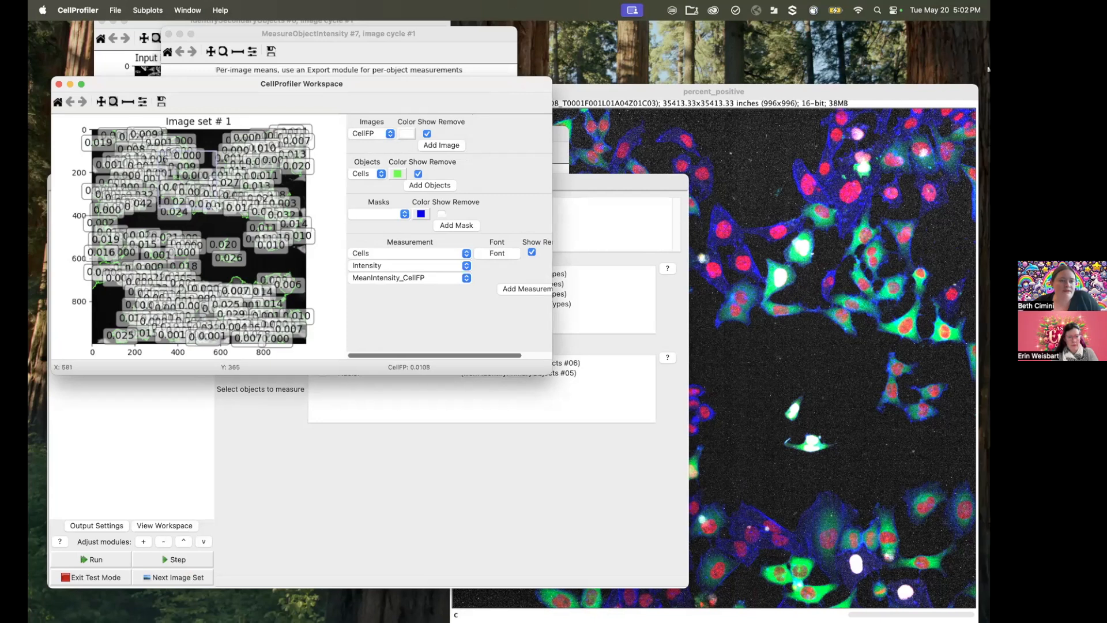
# Step: Zoom in on a group of cells to compare mean intensities of bright and dim cells, and close the workspace viewer
pyautogui.click(242, 239)
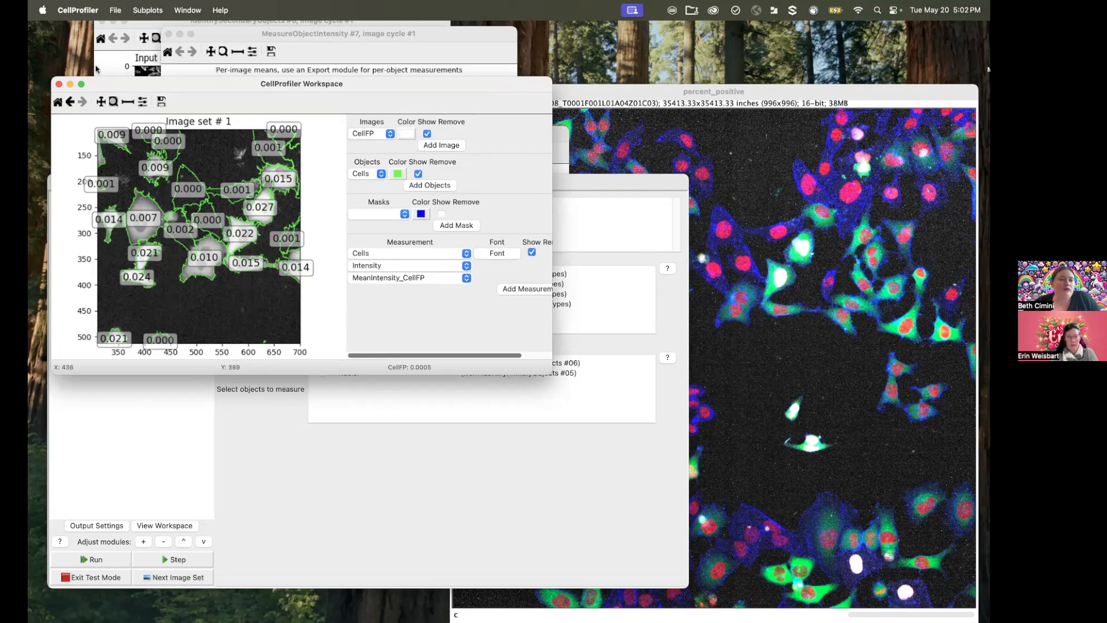
pyautogui.click(58, 84)
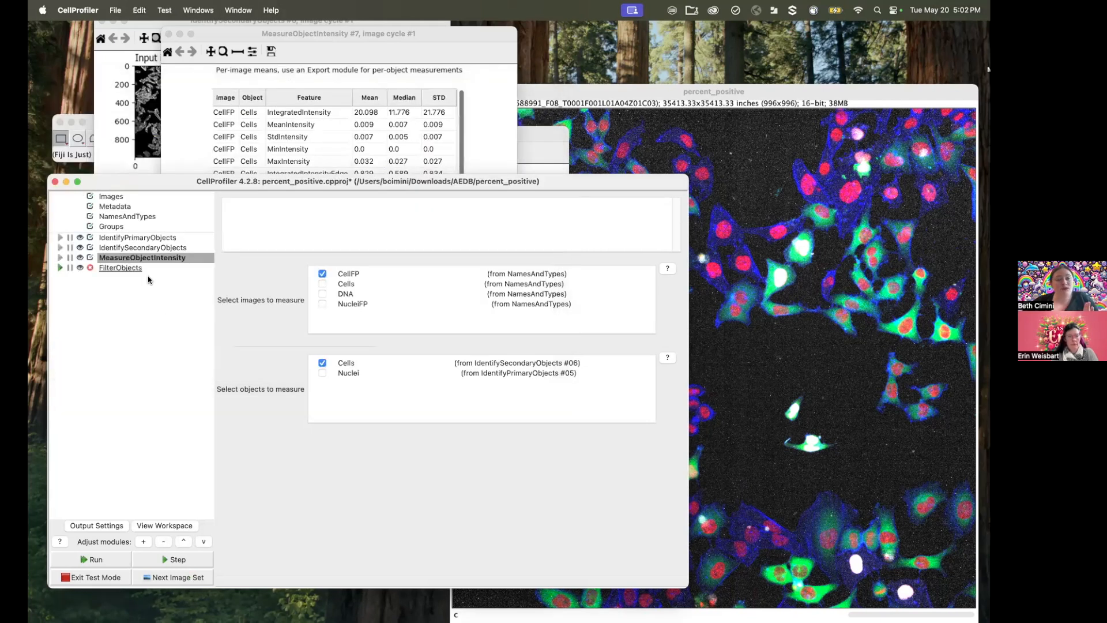
# Step: In the FilterObjects module, choose Cells as the objects to filter and name the output objects FPPosCells
pyautogui.click(120, 268)
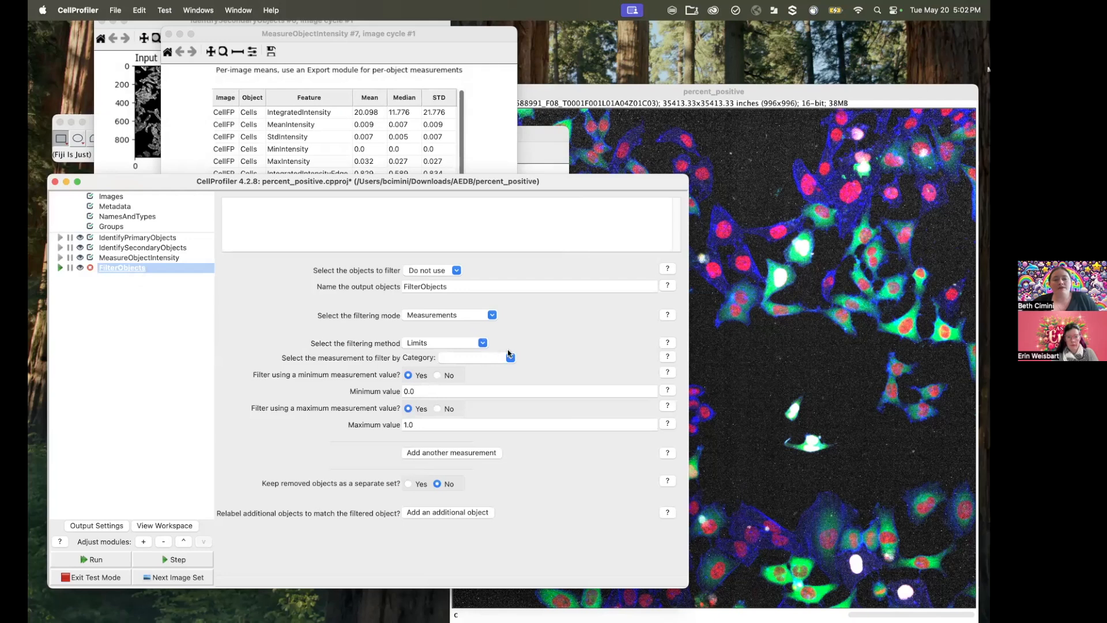
pyautogui.click(455, 270)
pyautogui.click(438, 284)
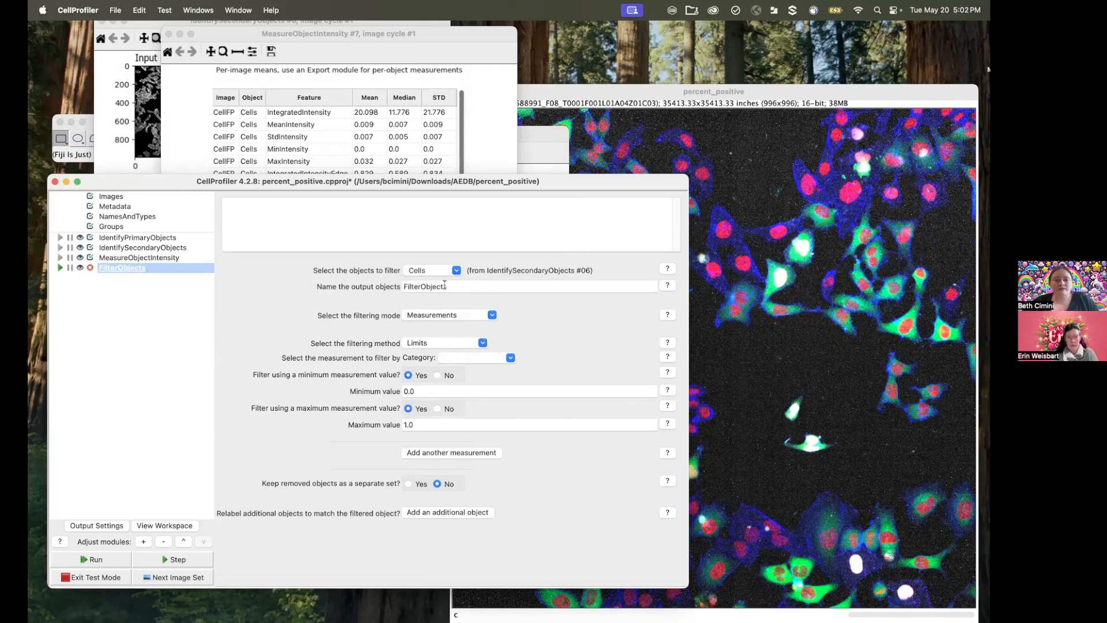
pyautogui.click(447, 286)
pyautogui.doubleClick(446, 286)
pyautogui.write('FPPosCells')
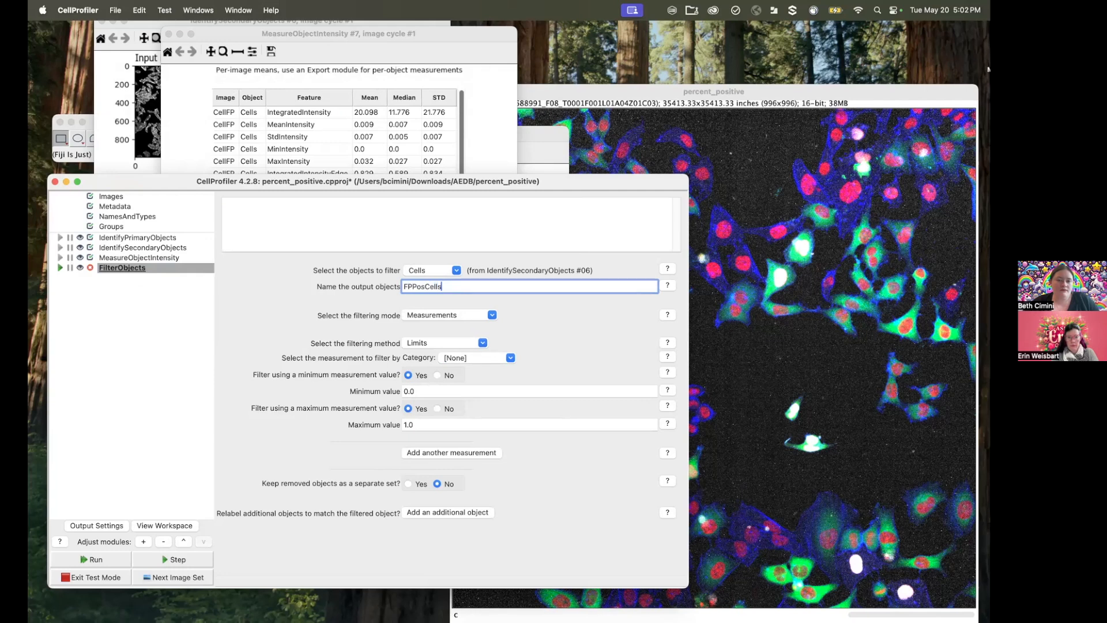
# Step: Set the filtering measurement to the Intensity category's MeanIntensity, measured on the CellFP image
pyautogui.click(511, 358)
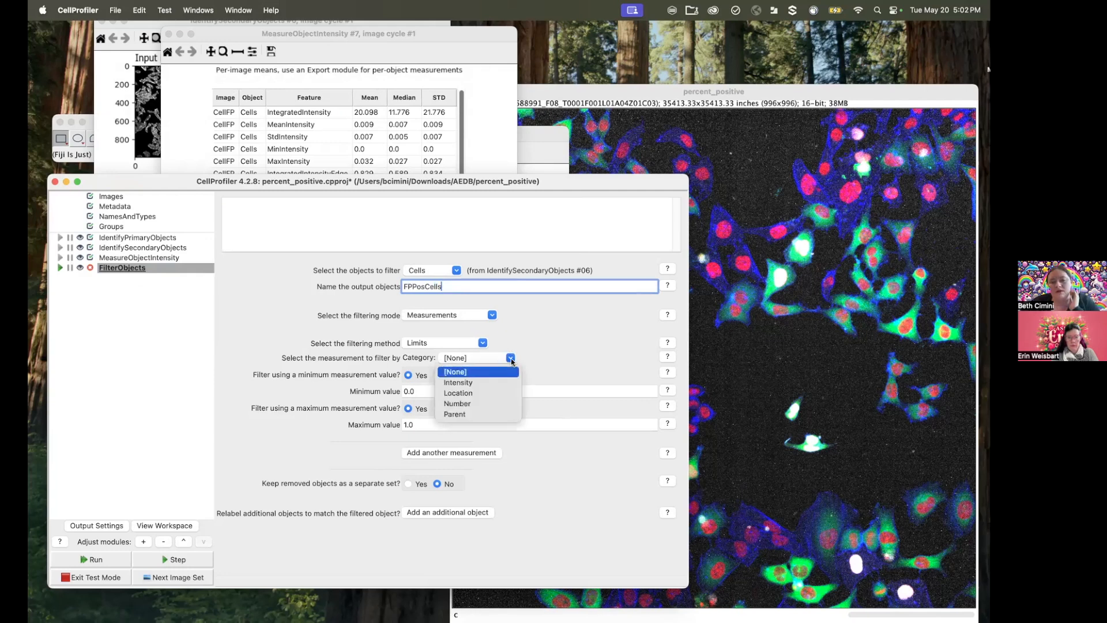
pyautogui.click(482, 384)
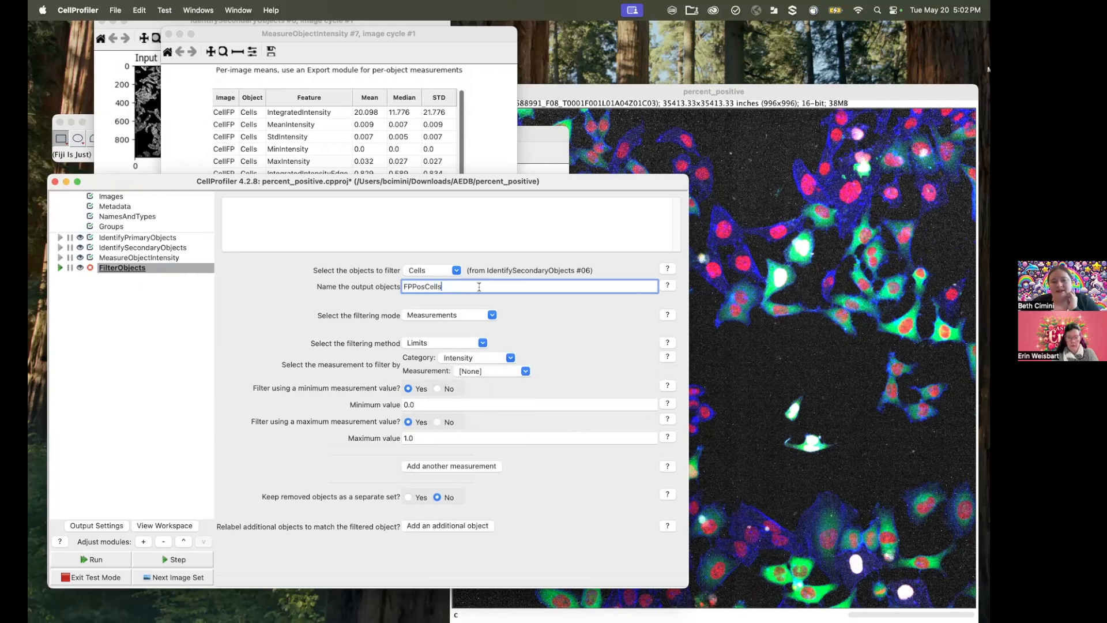
pyautogui.click(526, 372)
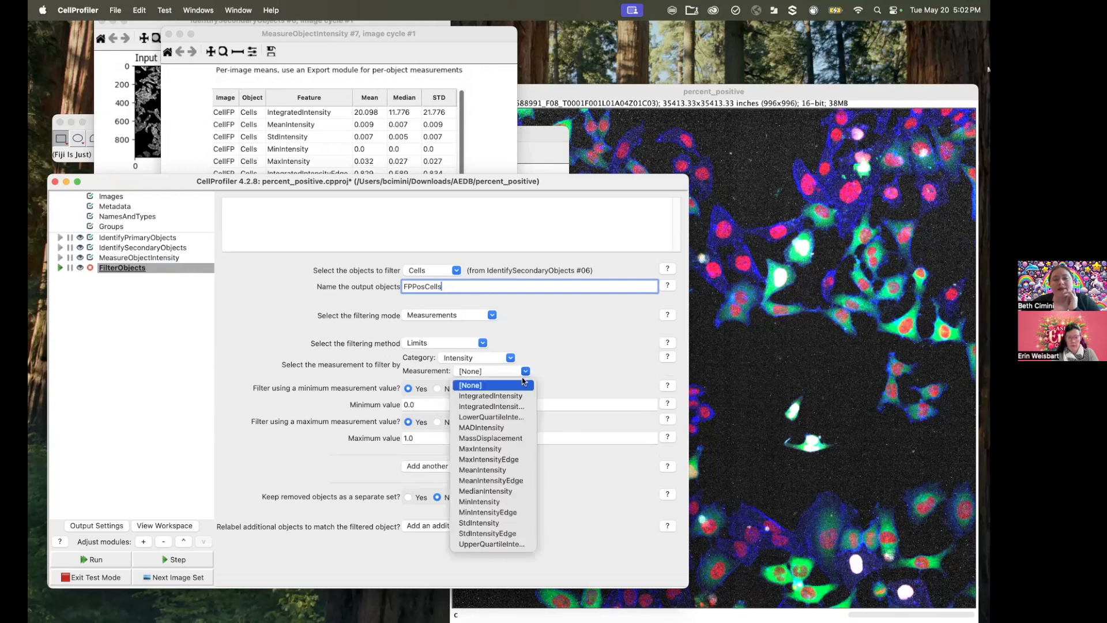
pyautogui.click(500, 470)
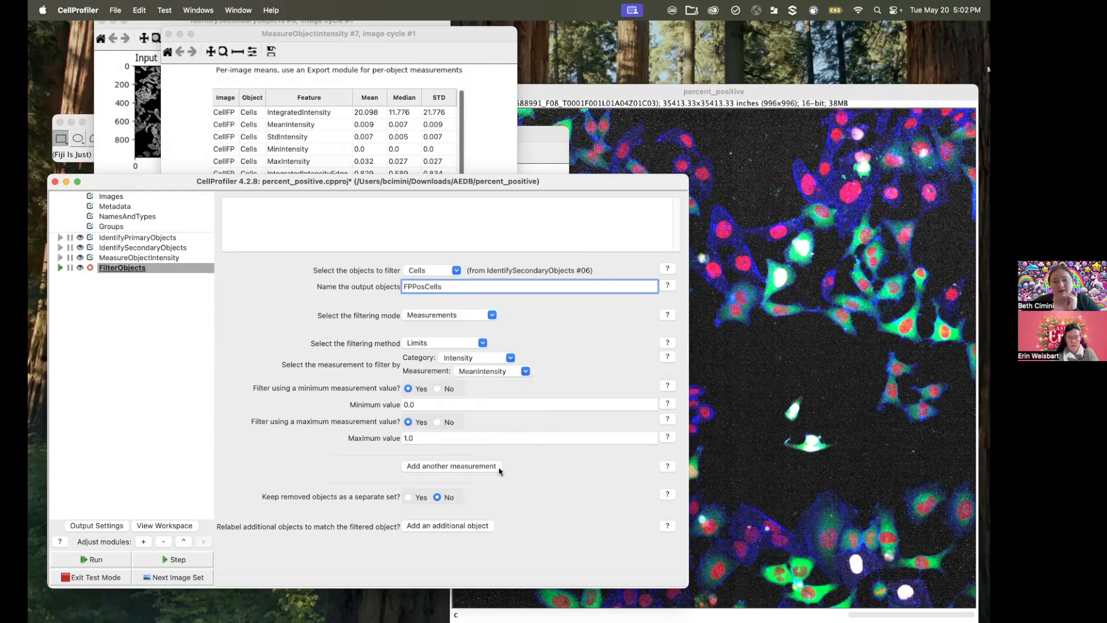
pyautogui.click(500, 385)
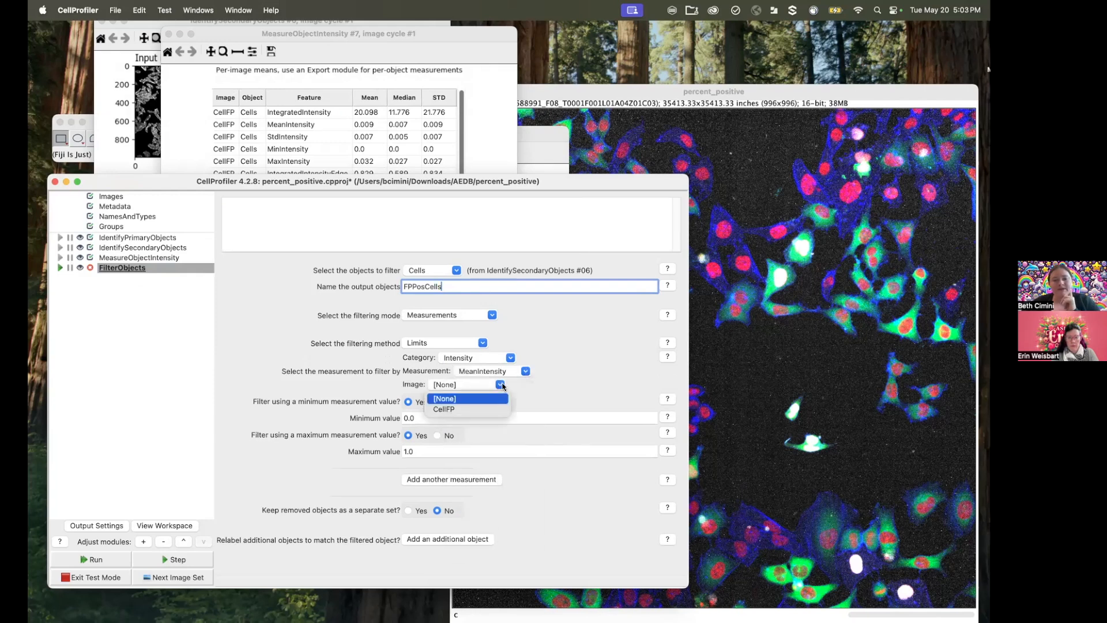
pyautogui.click(486, 410)
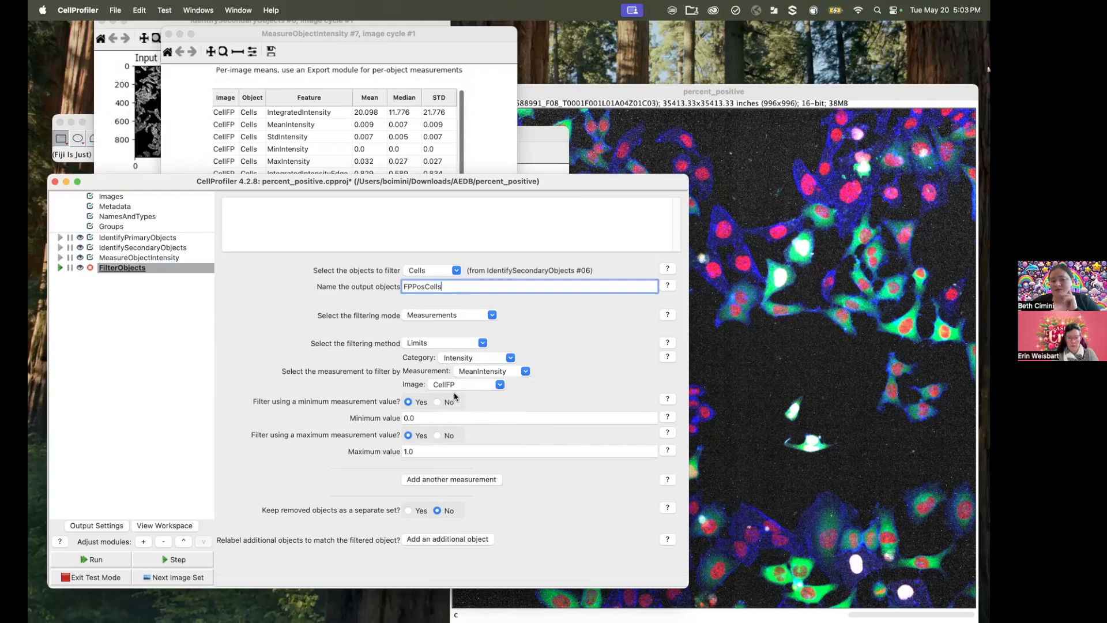
# Step: Disable the maximum limit, set the minimum value to 0.007, and run FilterObjects on the test image to check the result
pyautogui.click(438, 436)
pyautogui.click(423, 419)
pyautogui.write('07')
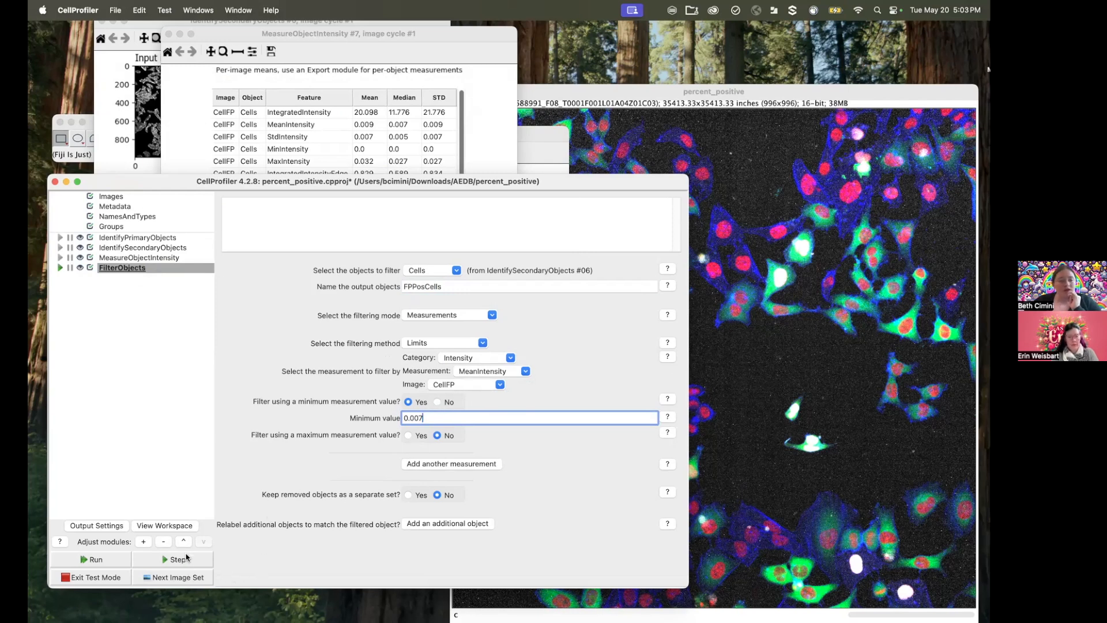
pyautogui.click(188, 559)
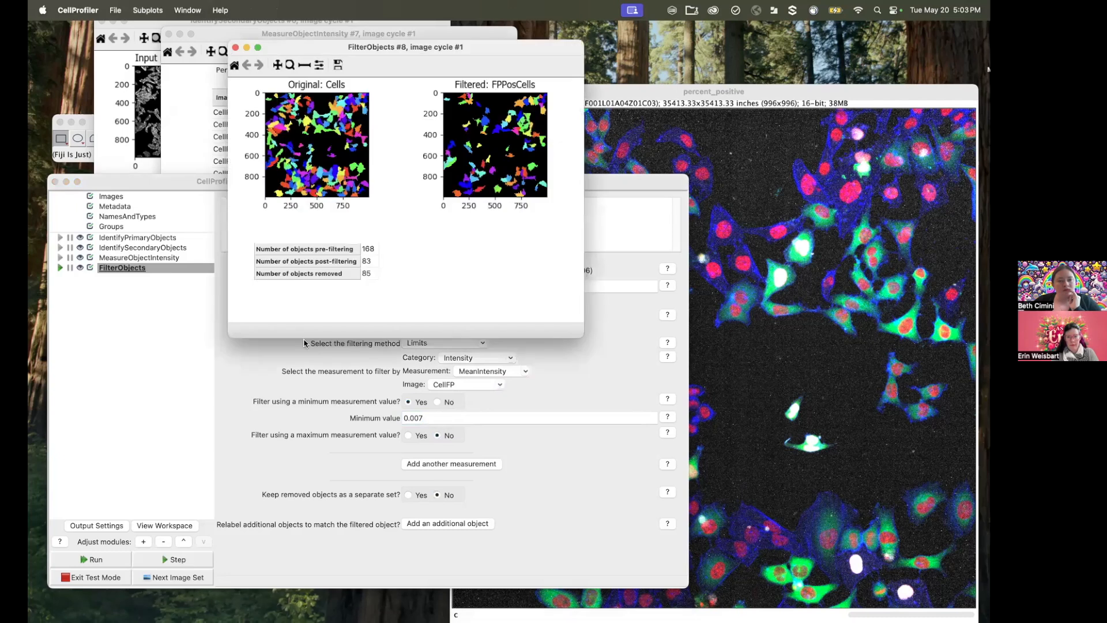
pyautogui.moveTo(355, 52); pyautogui.dragTo(302, 148)
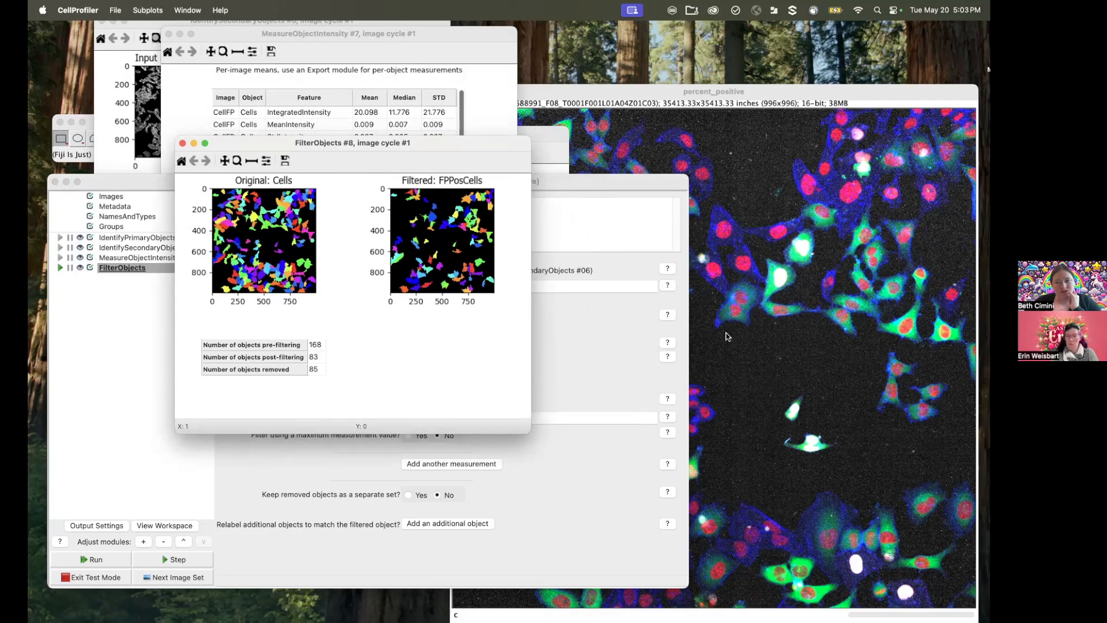
pyautogui.click(757, 255)
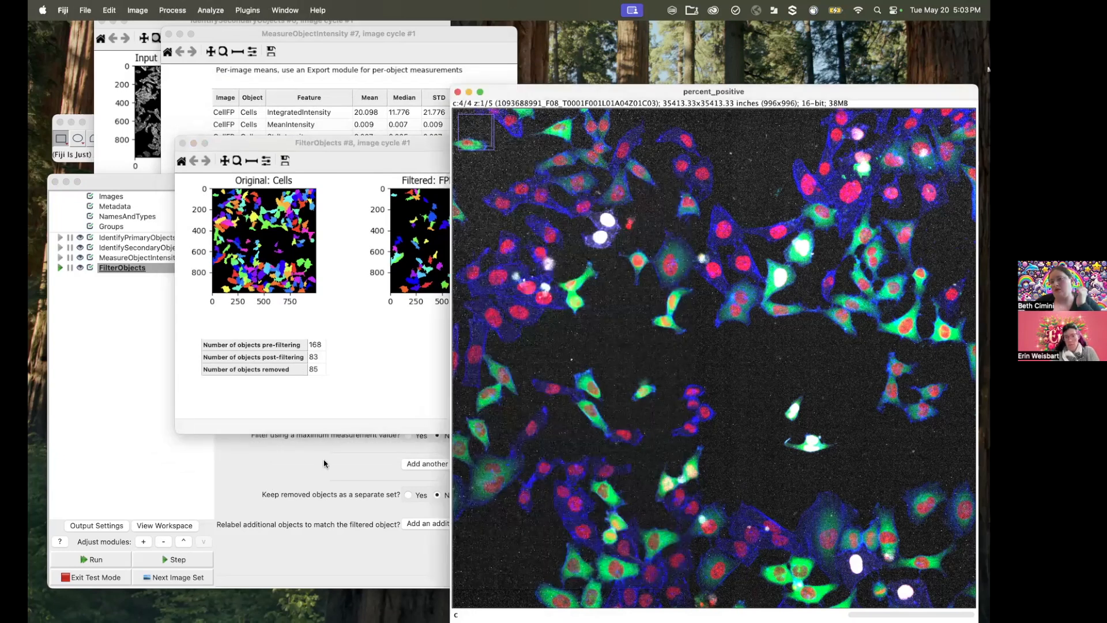
pyautogui.click(275, 485)
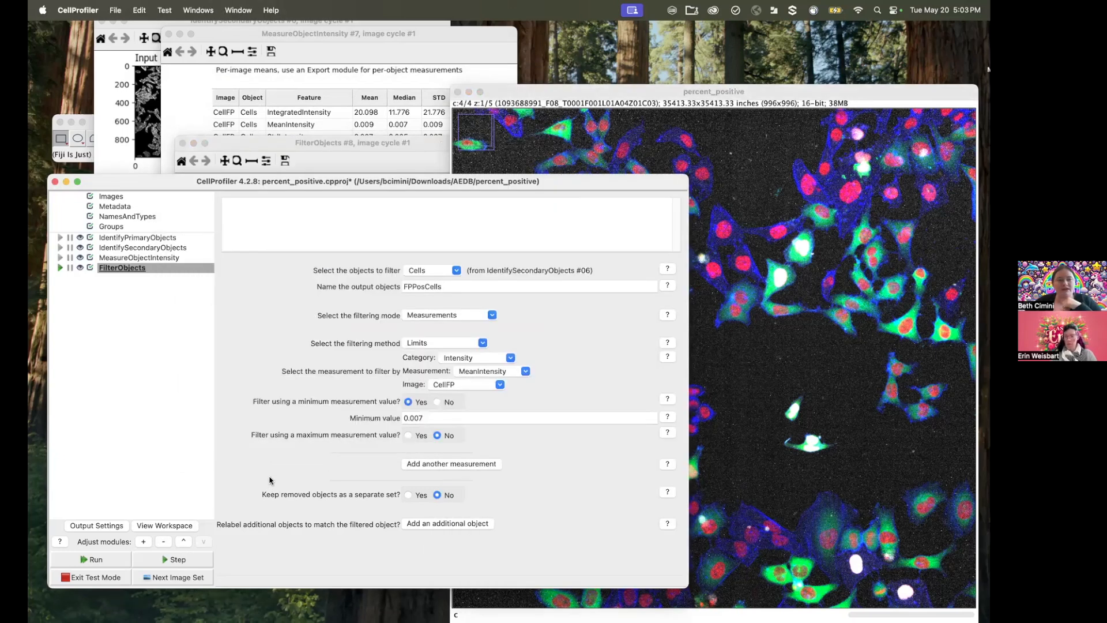
# Step: Add the FPPosCells outlines to the workspace viewer alongside Cells and hide the mean intensity labels
pyautogui.click(144, 541)
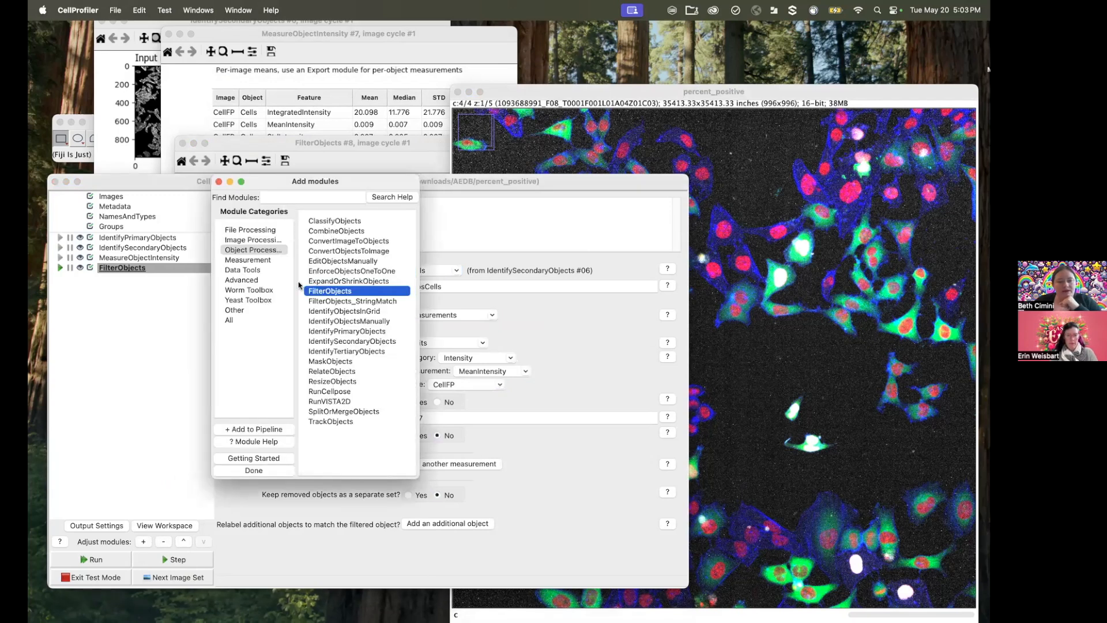
pyautogui.click(251, 515)
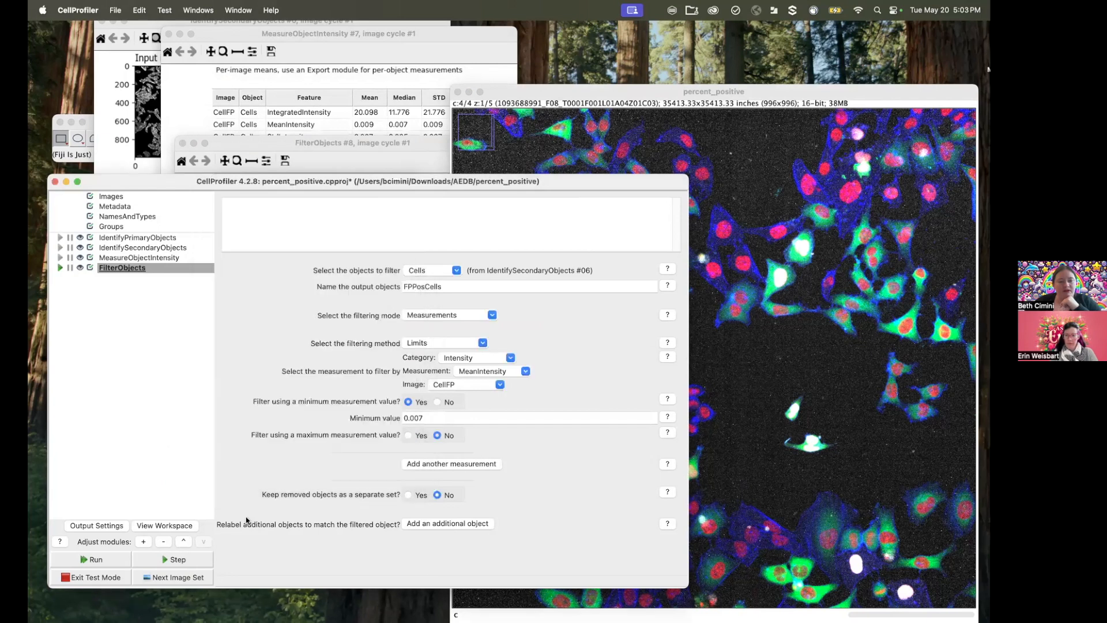
pyautogui.click(188, 527)
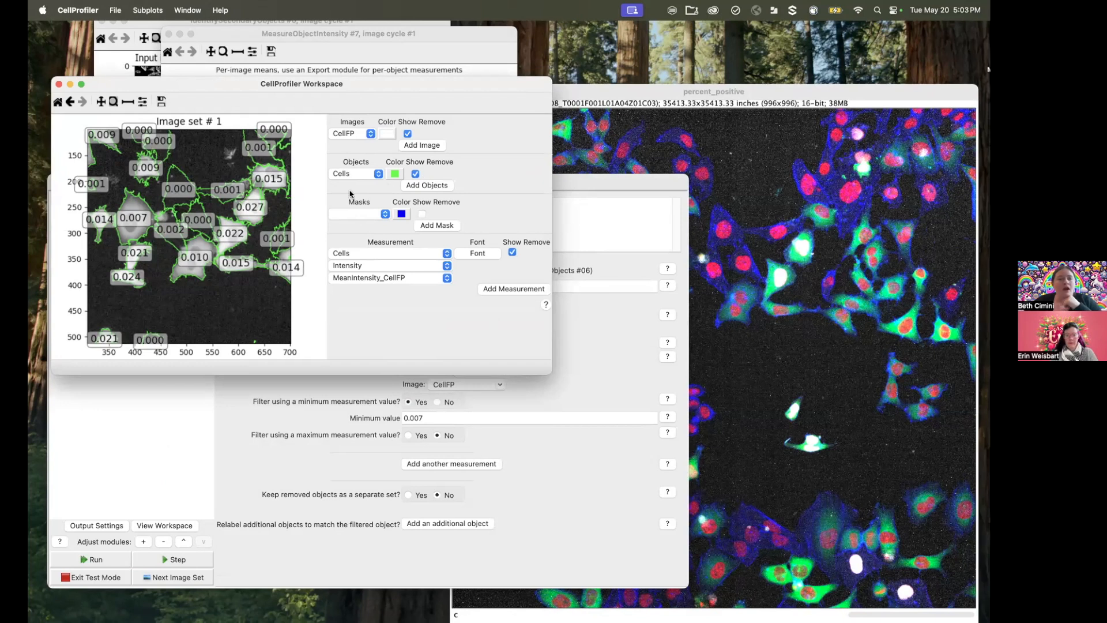
pyautogui.click(424, 186)
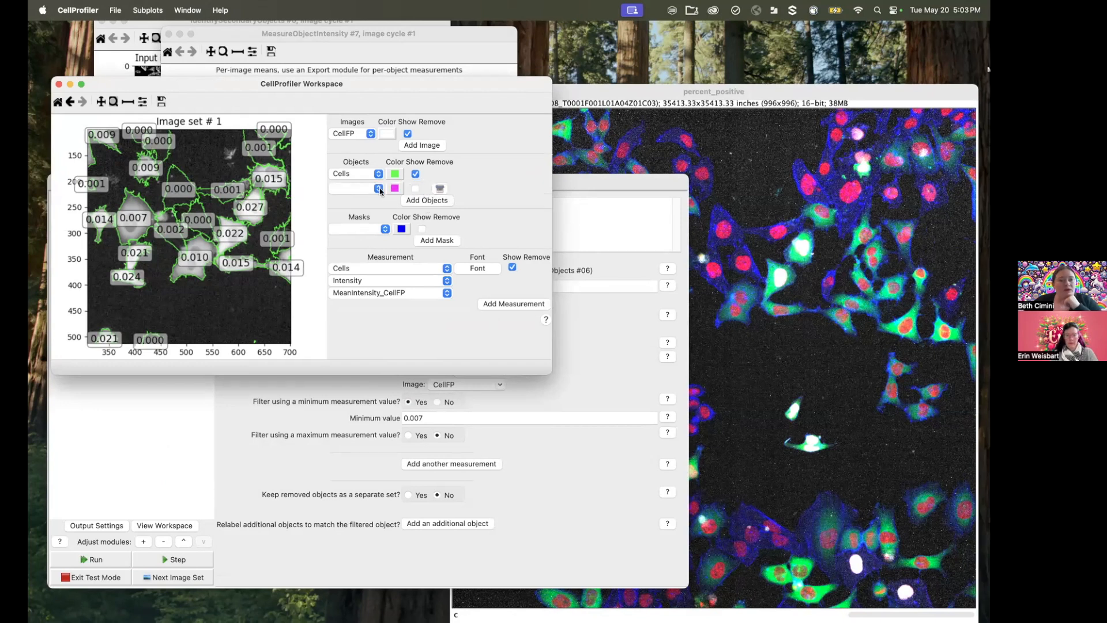
pyautogui.click(378, 189)
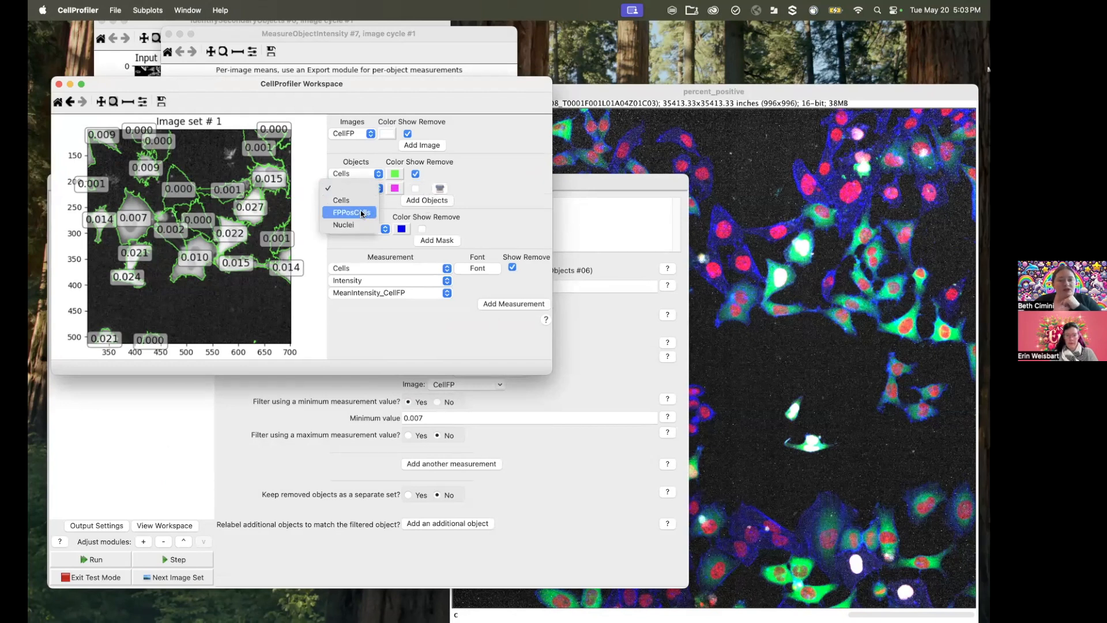
pyautogui.click(362, 213)
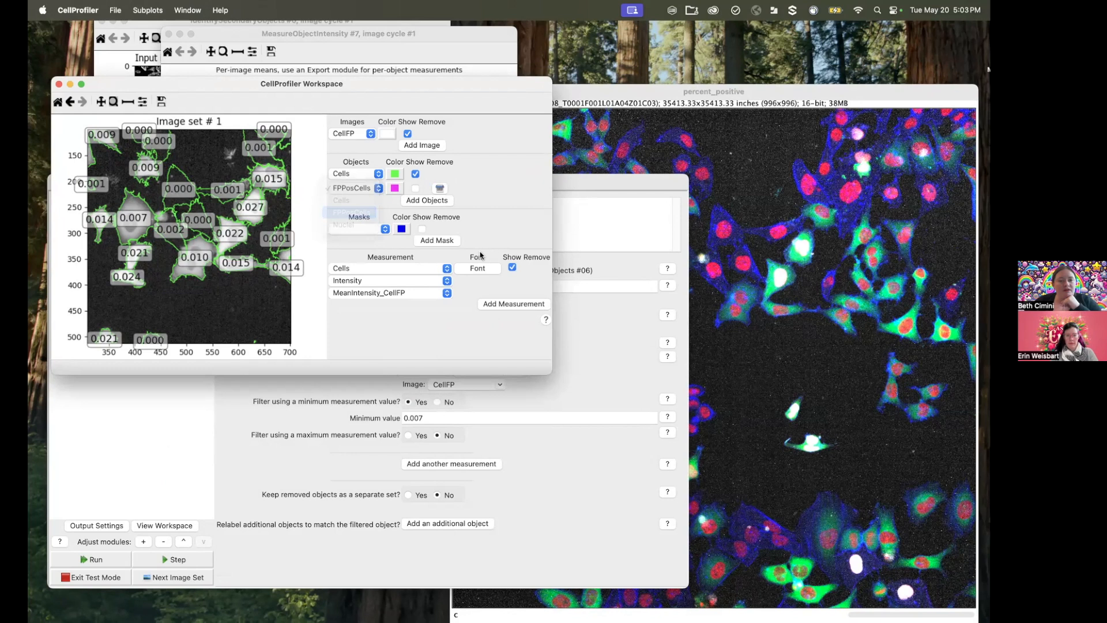
pyautogui.click(512, 268)
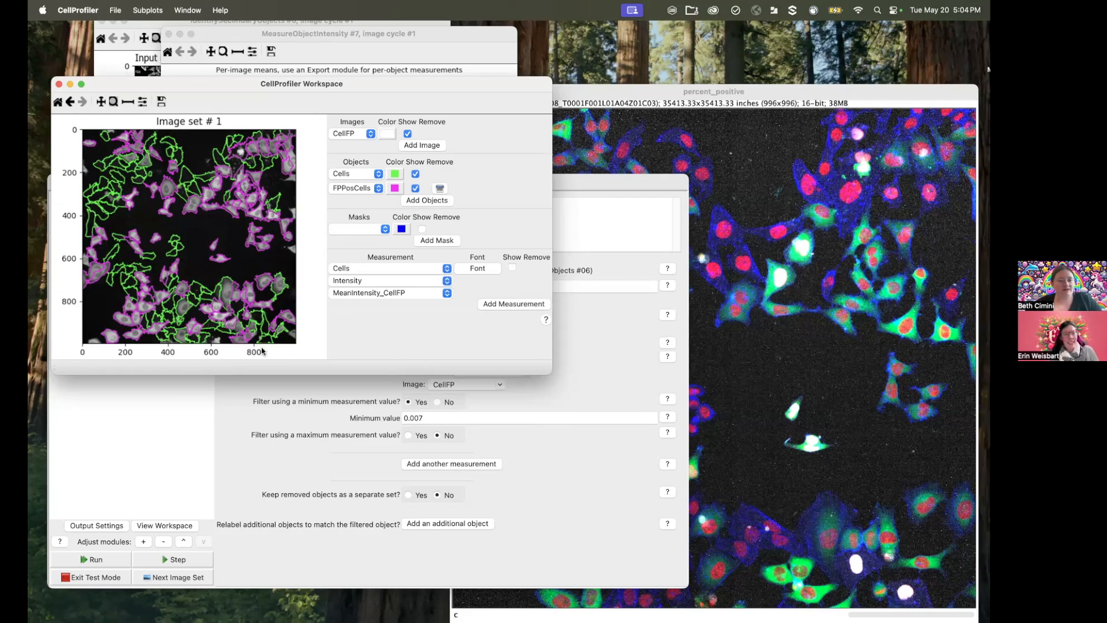
# Step: Set the filter's minimum value to 0.006, rerun FilterObjects, and review the FPPosCells outlines in the workspace viewer
pyautogui.click(254, 415)
pyautogui.click(440, 418)
pyautogui.press('BackSpace')
pyautogui.click(201, 555)
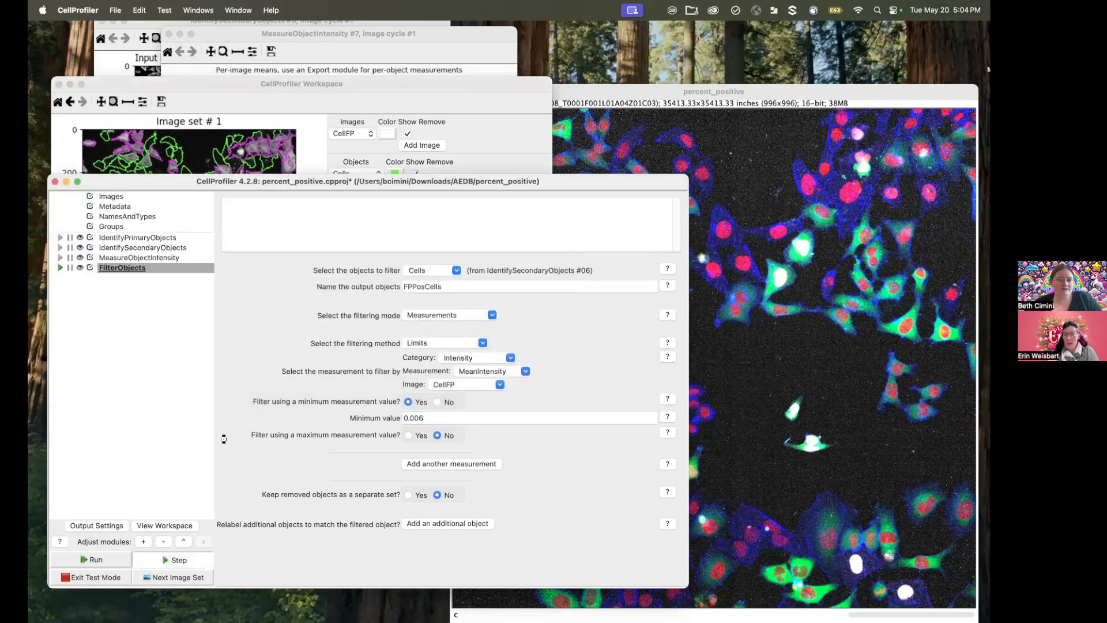
pyautogui.click(341, 103)
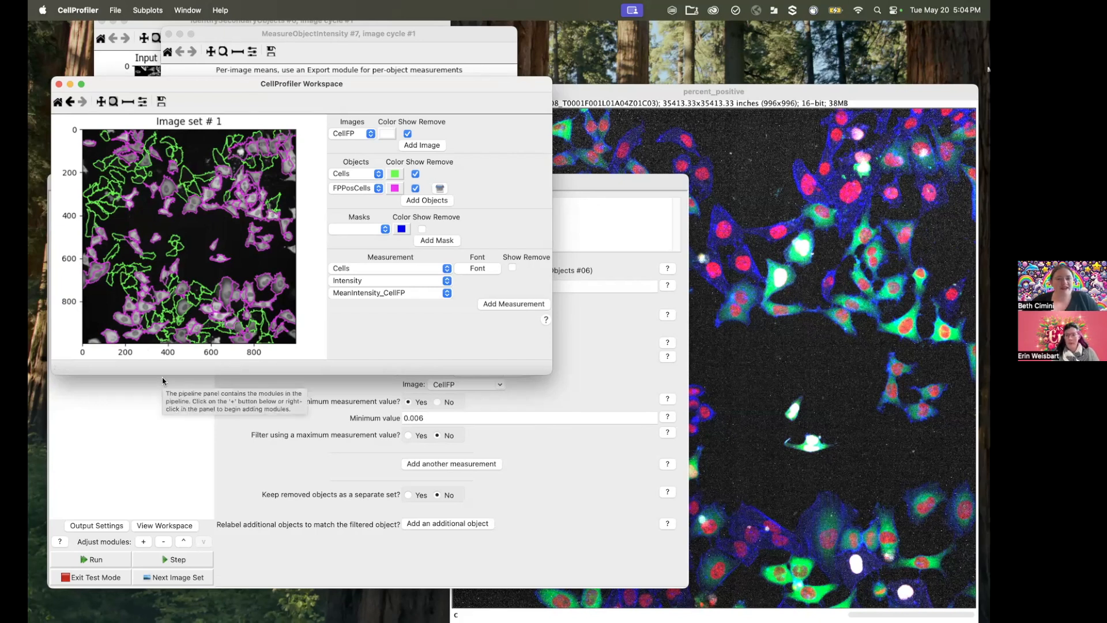
# Step: Add a Threshold module from the image processing category after FilterObjects in the pipeline
pyautogui.click(257, 424)
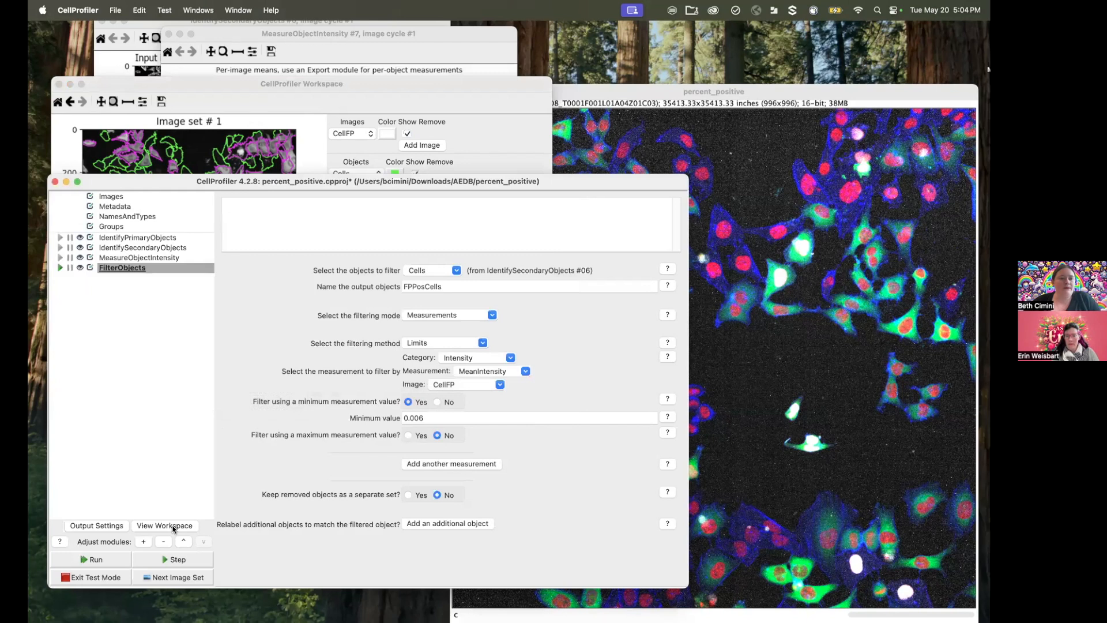
pyautogui.click(143, 542)
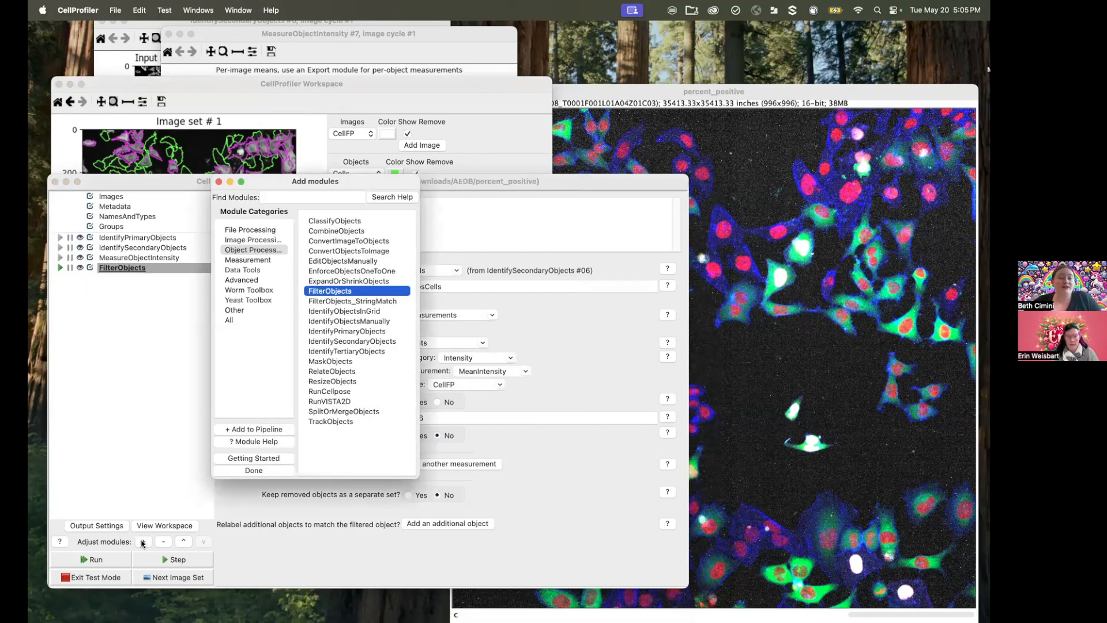
pyautogui.click(265, 240)
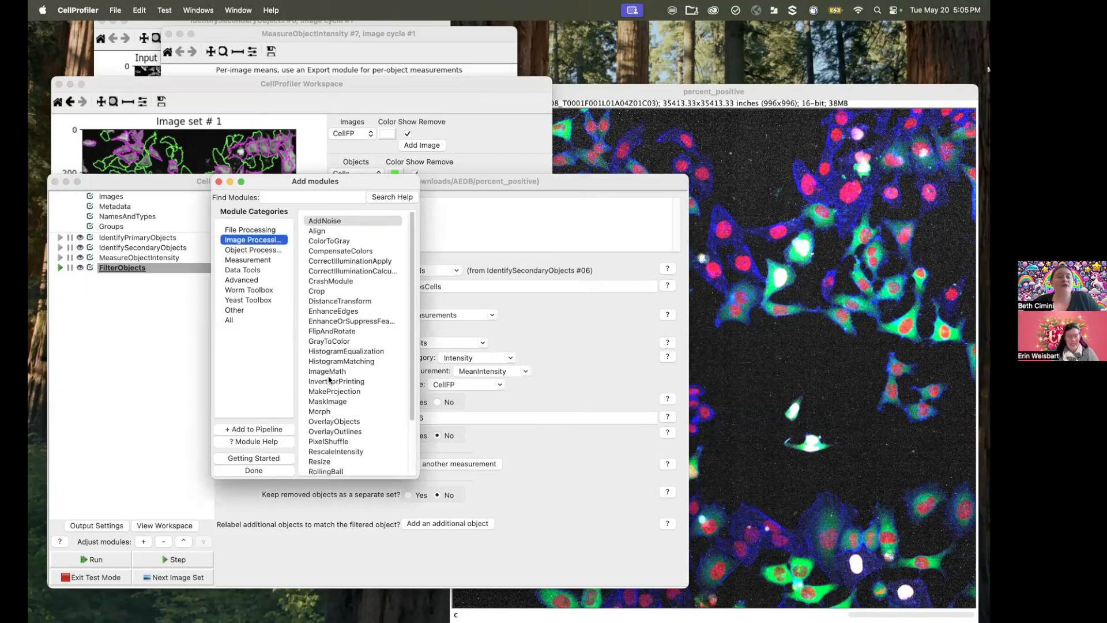
pyautogui.scroll(-3, 328, 381)
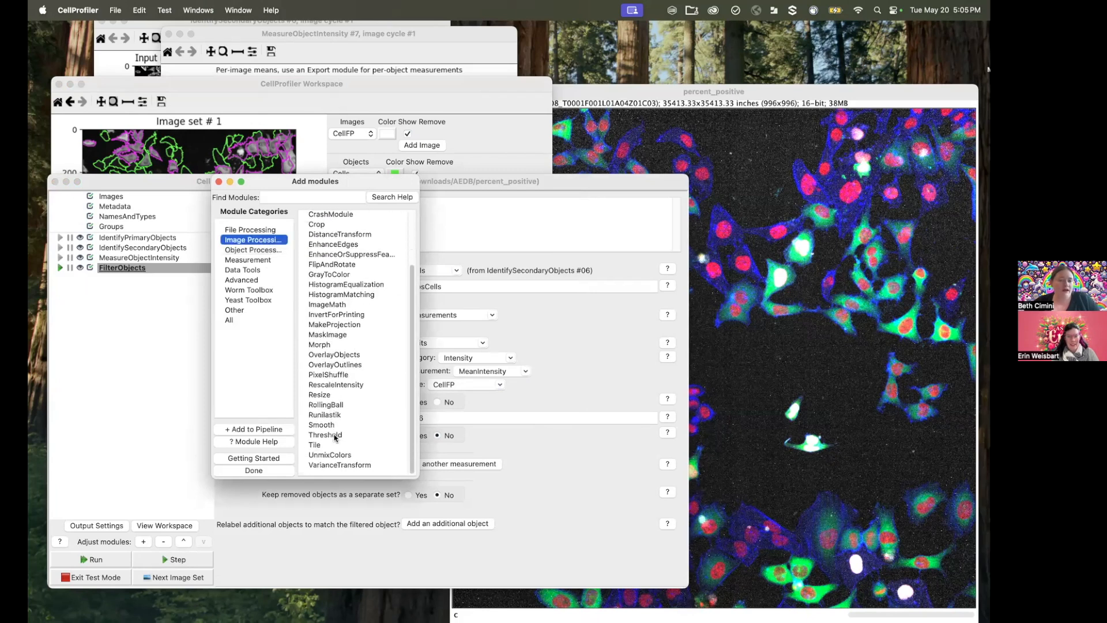
pyautogui.doubleClick(335, 436)
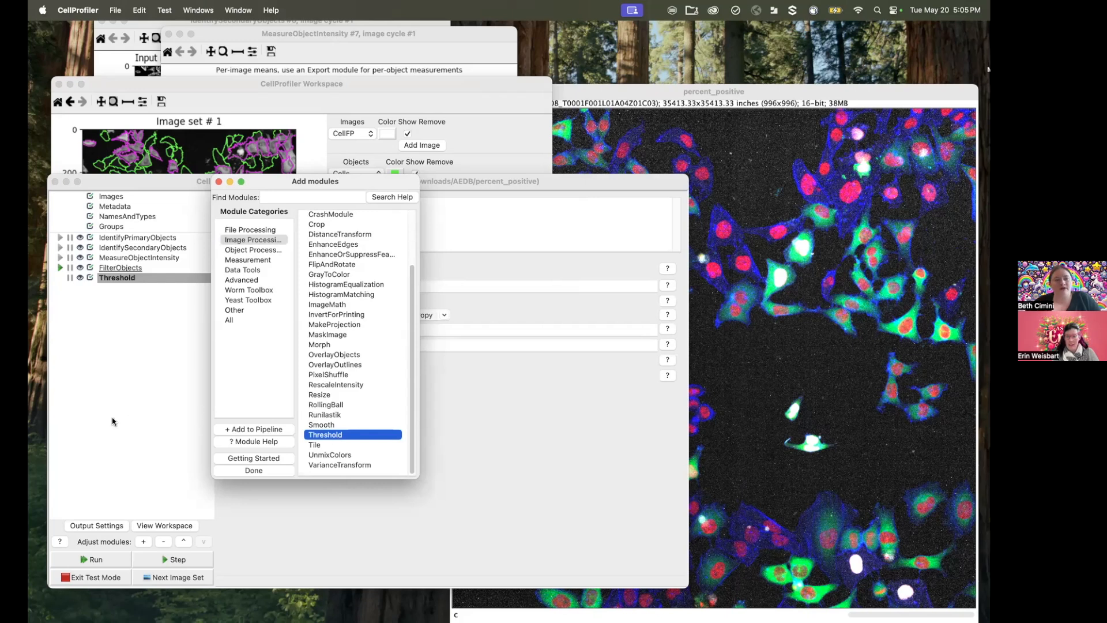
pyautogui.click(107, 423)
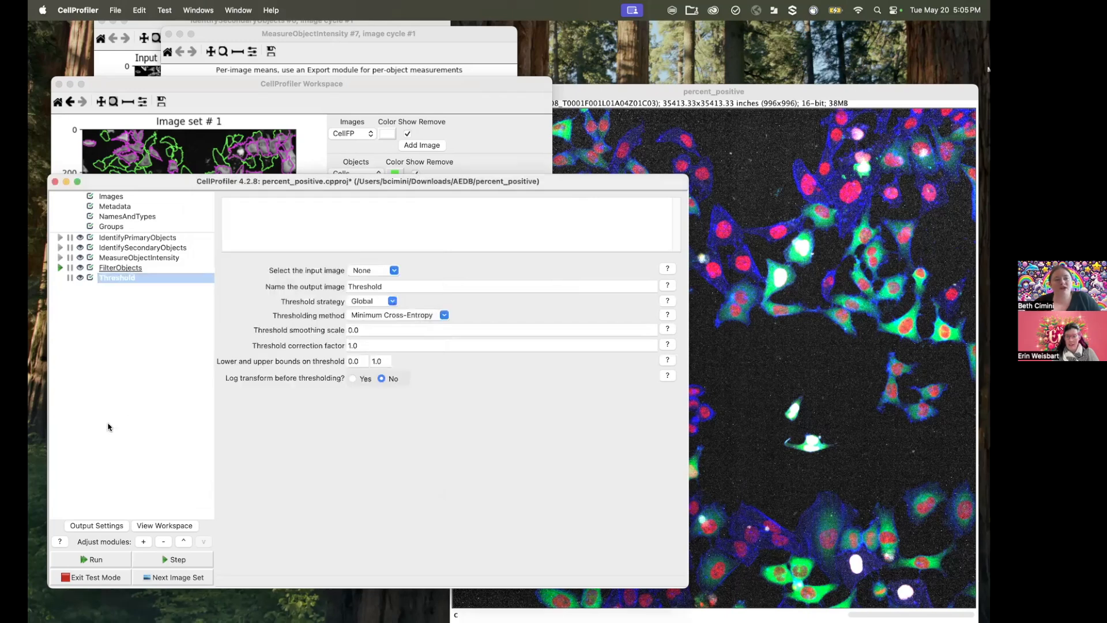
# Step: Set the Threshold module's input image to NucleiFP and name the output image ThresholdNucleiFP
pyautogui.click(394, 270)
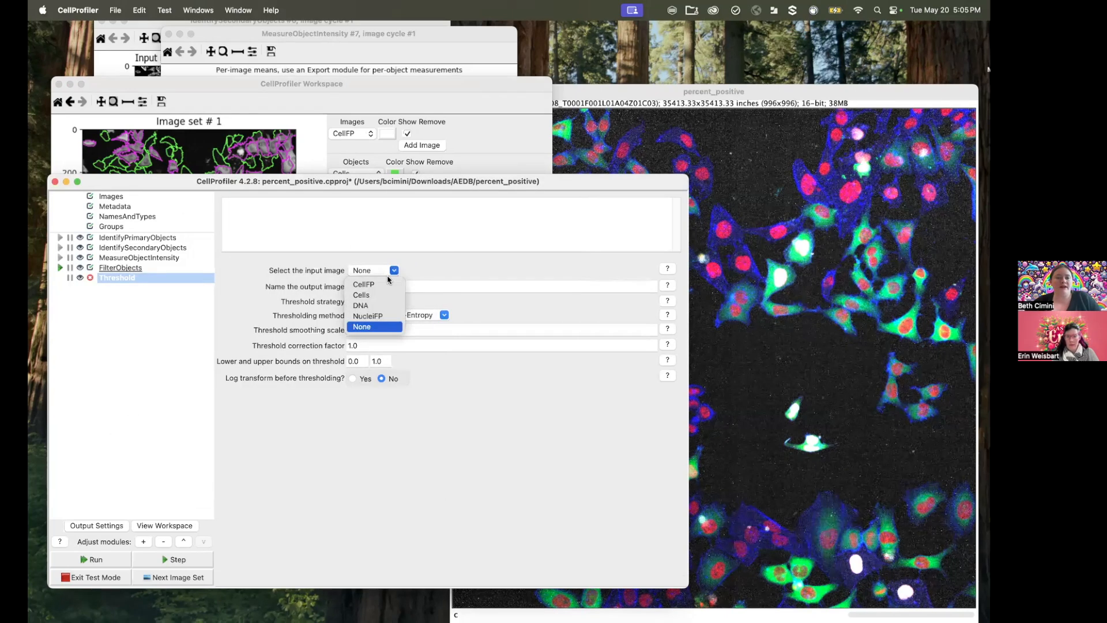
pyautogui.click(390, 317)
pyautogui.click(400, 284)
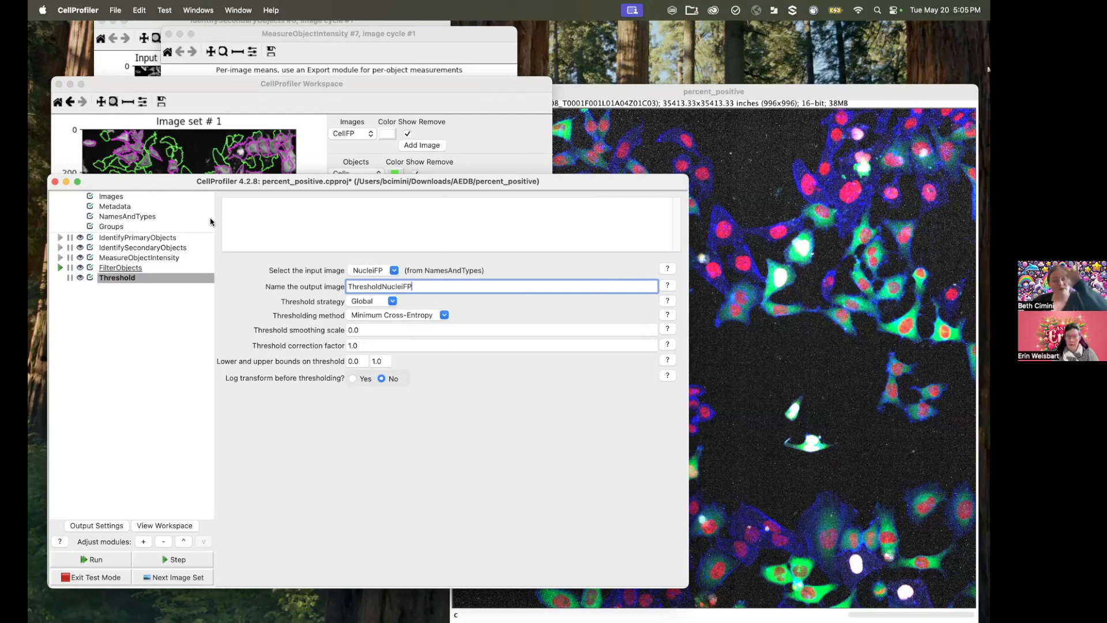
# Step: Check the nuclei in the Fiji composite image, run the Threshold module on the test image, and zoom in on its thresholded result
pyautogui.click(751, 318)
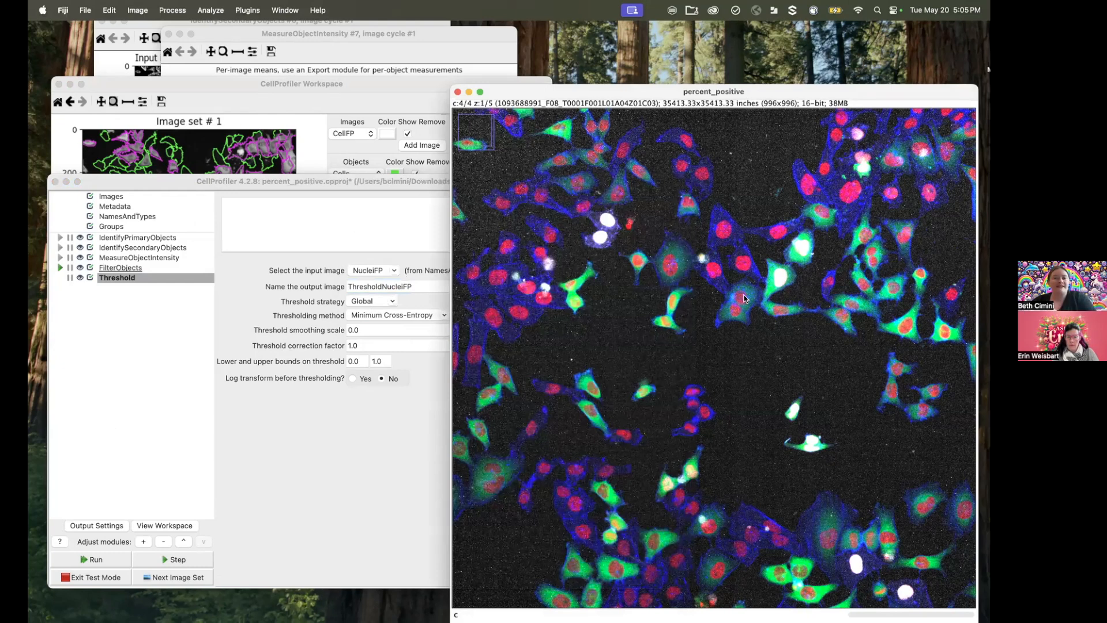
pyautogui.click(315, 510)
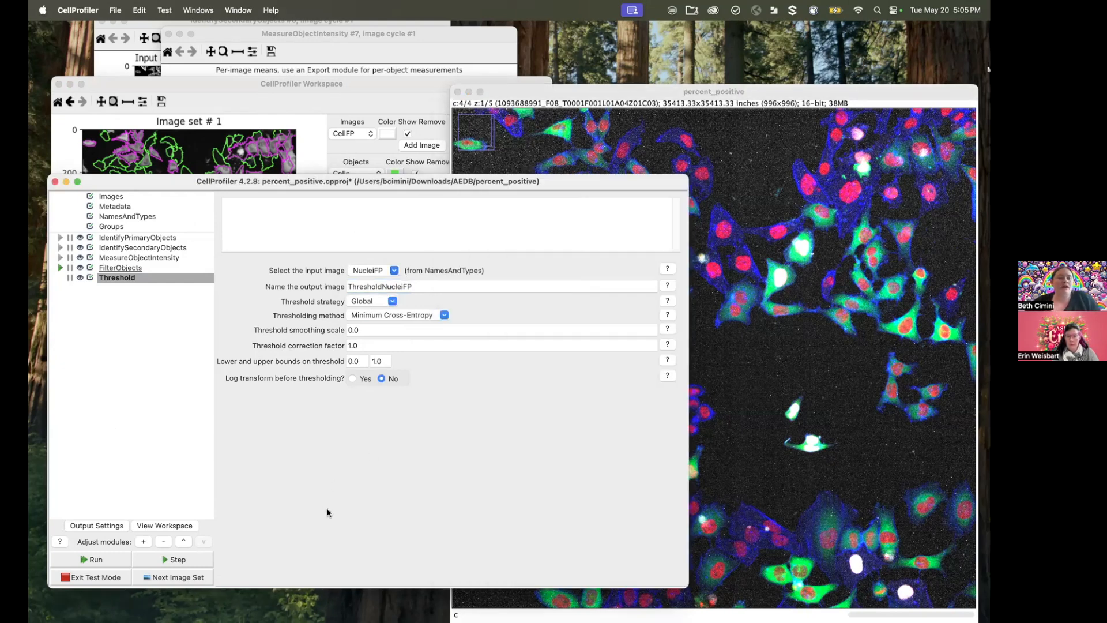
pyautogui.click(96, 559)
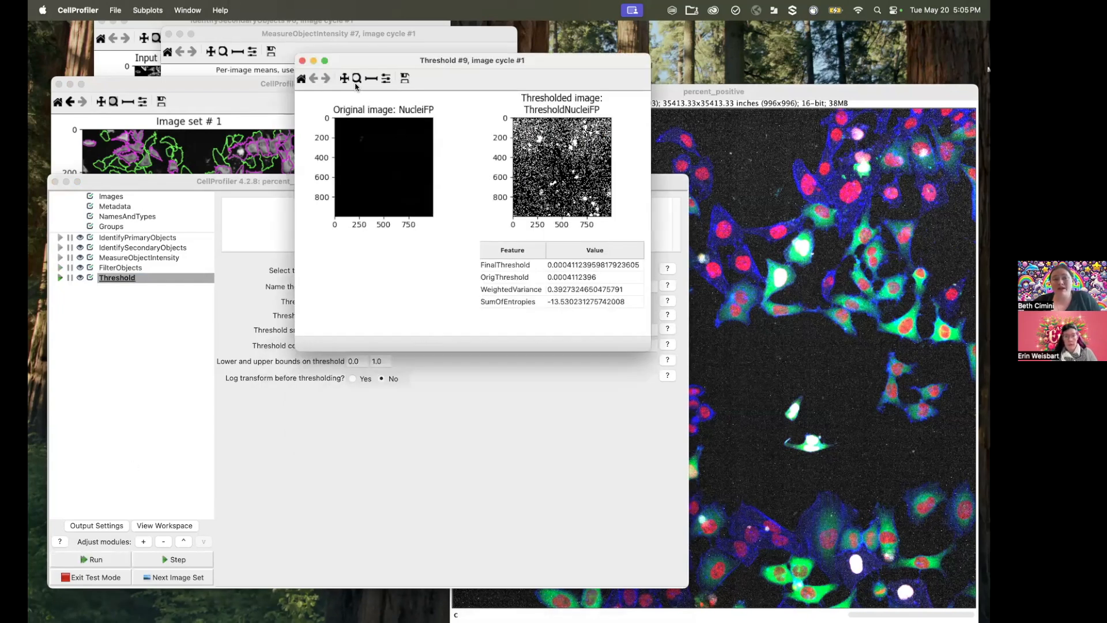
pyautogui.moveTo(529, 135); pyautogui.dragTo(559, 152)
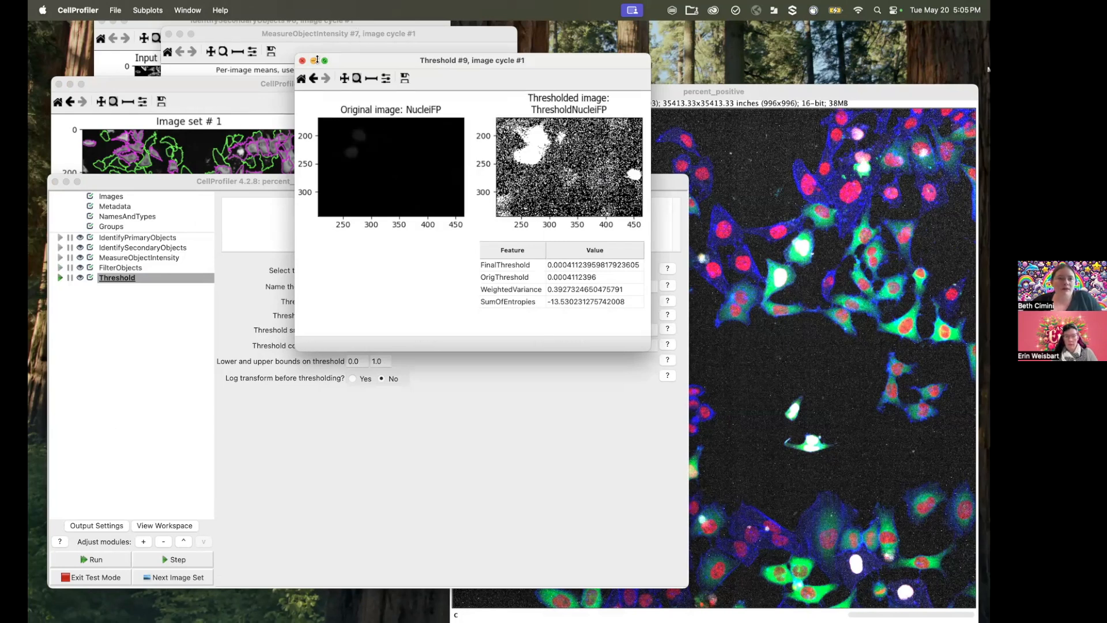
# Step: Set the intensity normalization factor to 15 in the preferences and rerun the Threshold module on the test image
pyautogui.click(300, 79)
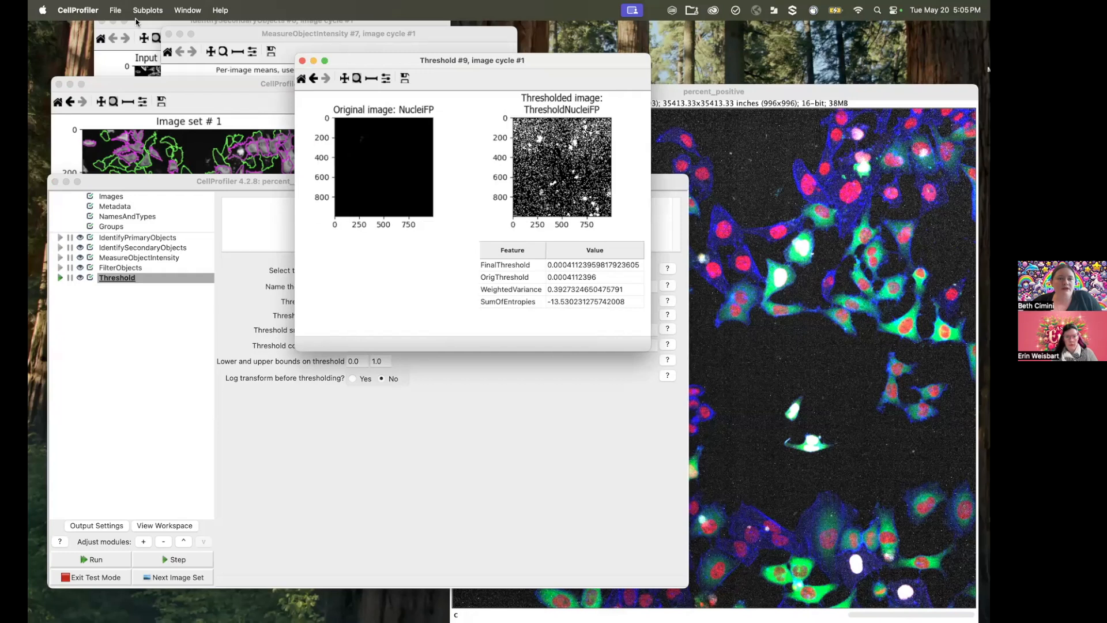
pyautogui.click(236, 191)
pyautogui.click(86, 12)
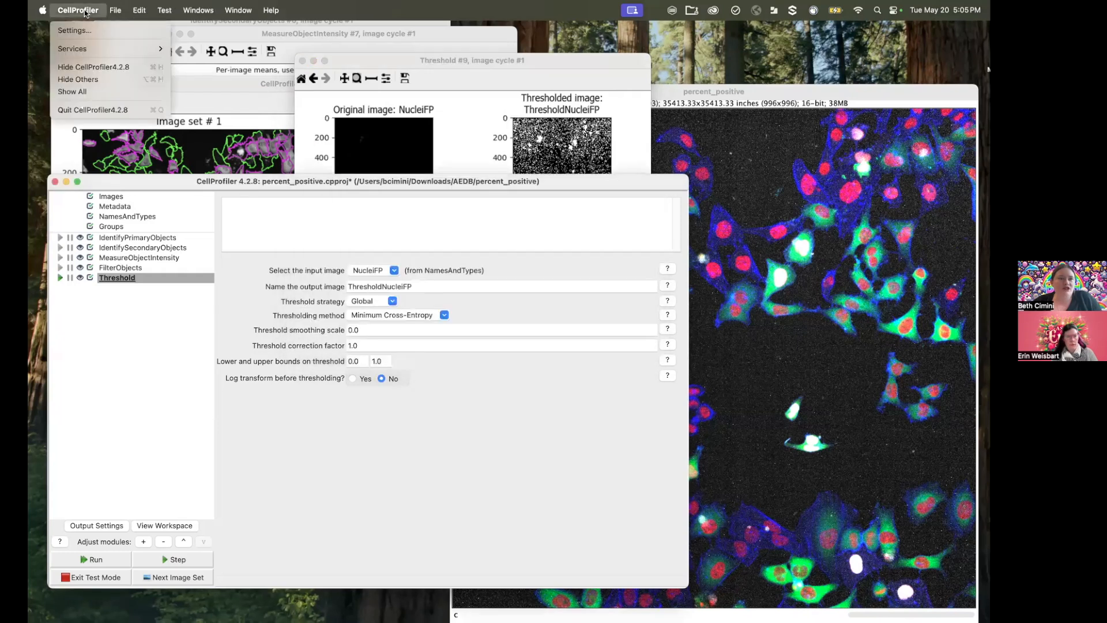
pyautogui.click(104, 32)
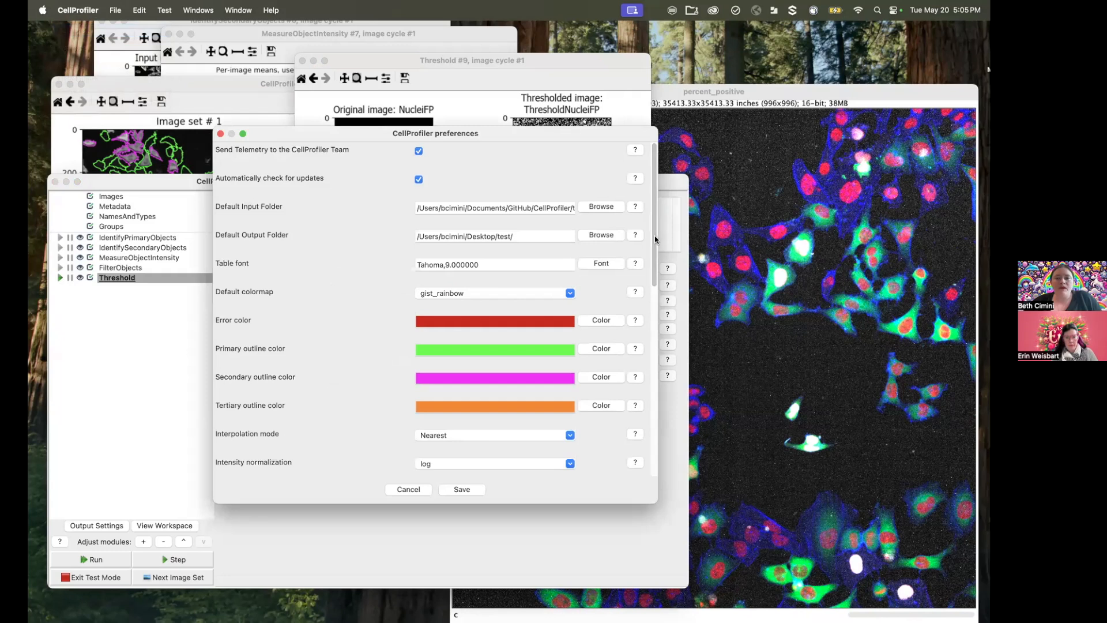
pyautogui.scroll(-4, 648, 342)
pyautogui.doubleClick(430, 381)
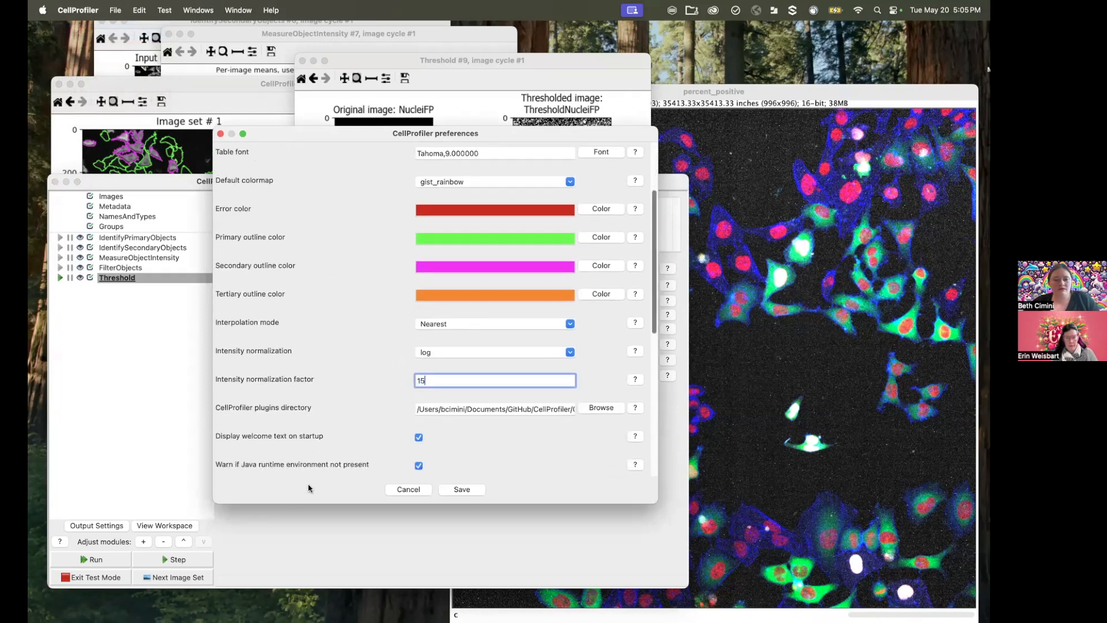
pyautogui.click(464, 490)
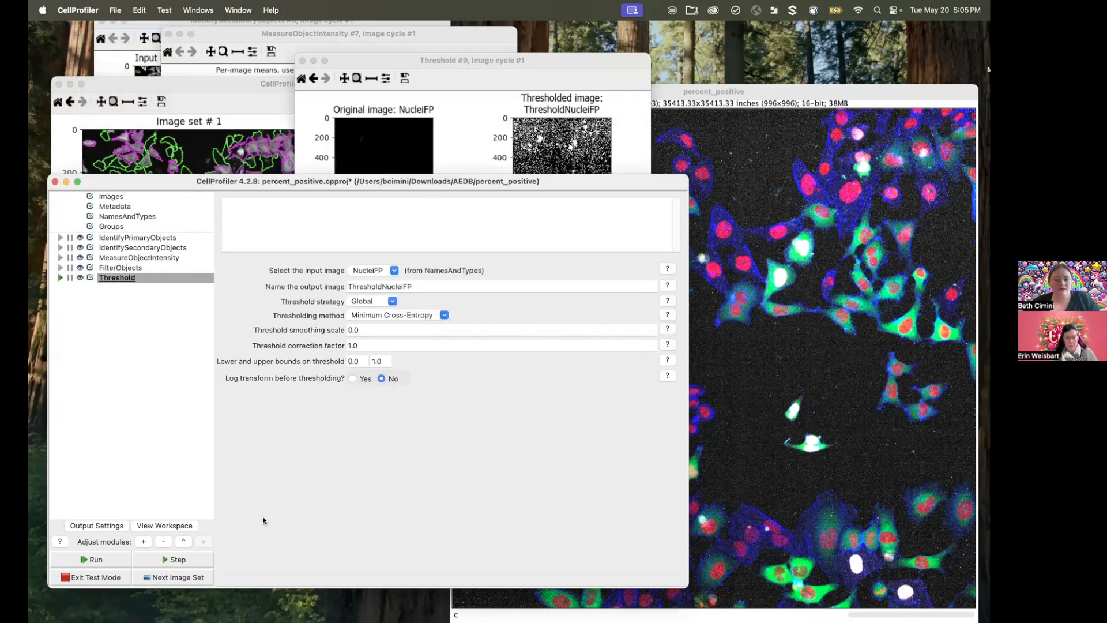
pyautogui.click(178, 559)
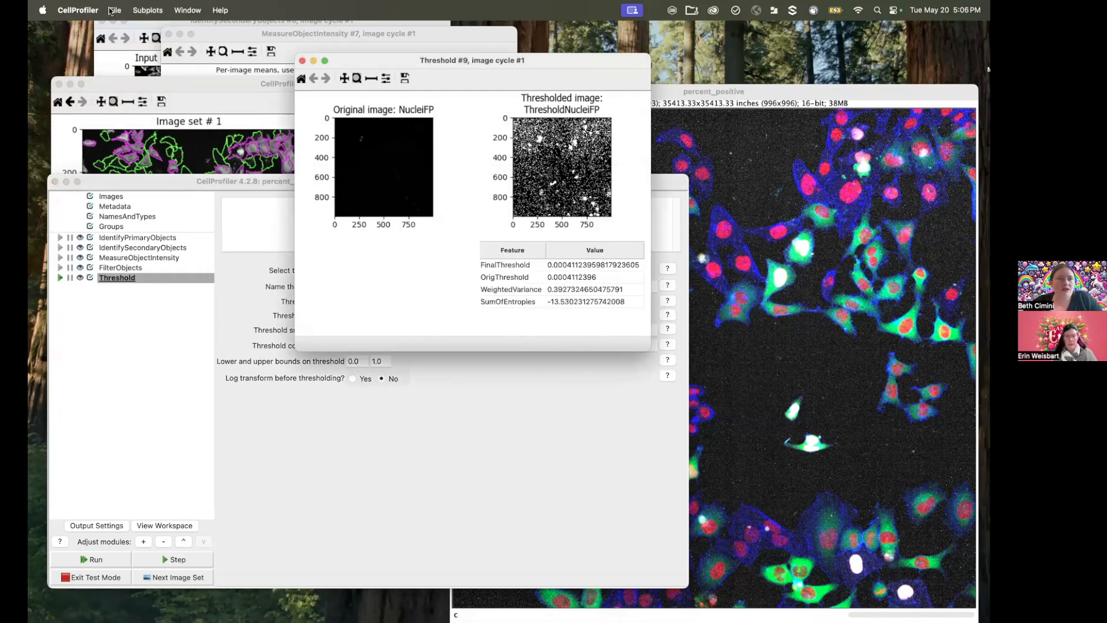
# Step: Try a normalization factor of 20 and the Normalized mode in the contrast settings of the original NucleiFP image
pyautogui.rightClick(358, 156)
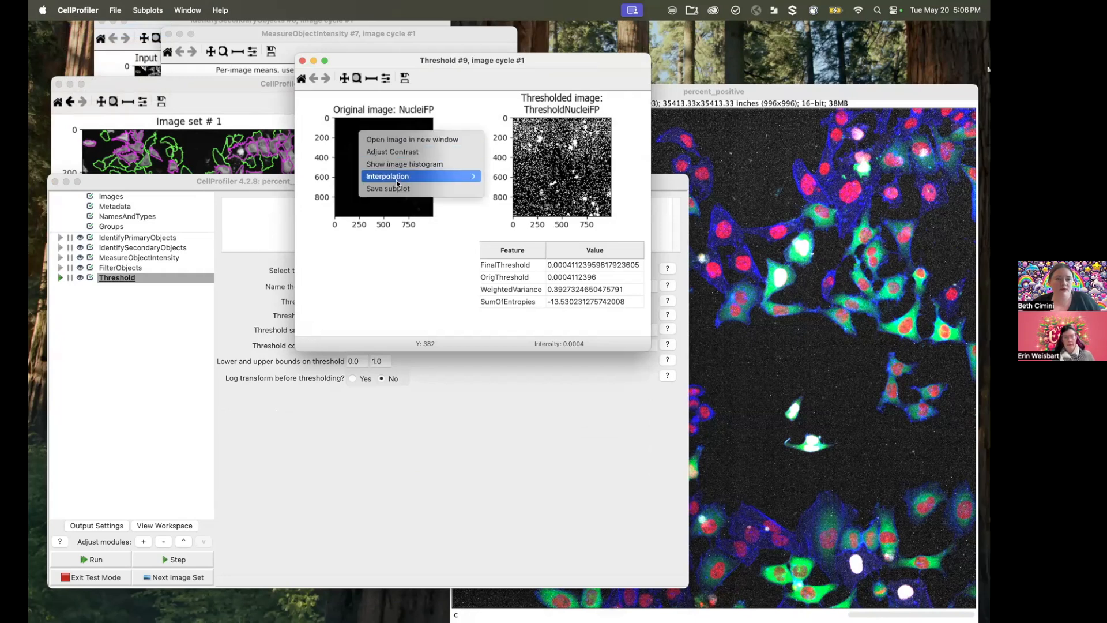
pyautogui.click(397, 152)
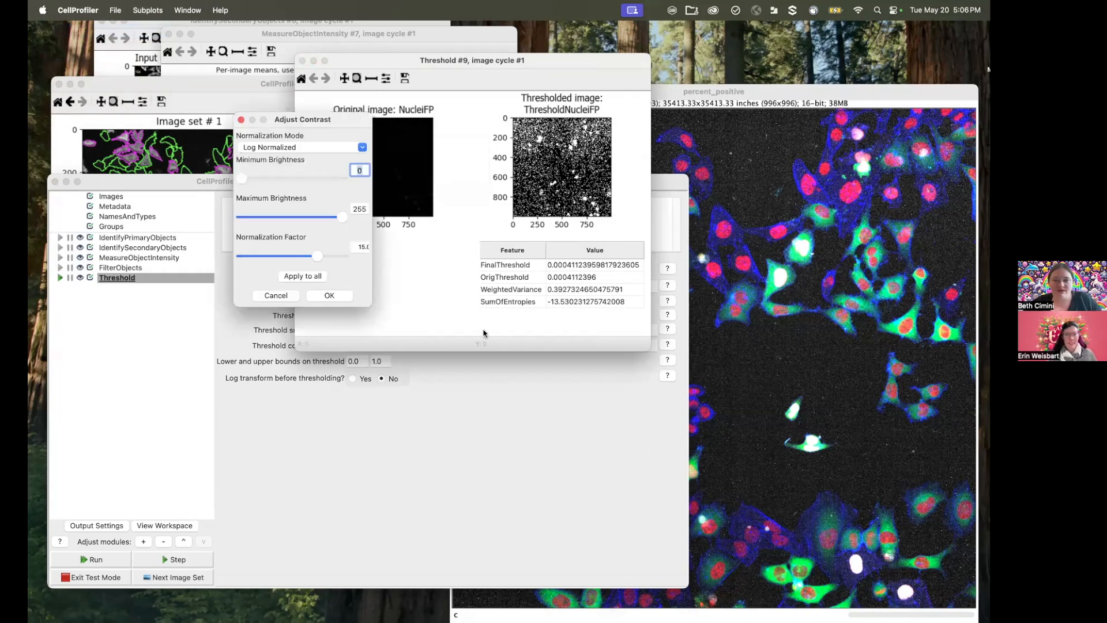
pyautogui.moveTo(318, 259); pyautogui.dragTo(343, 255)
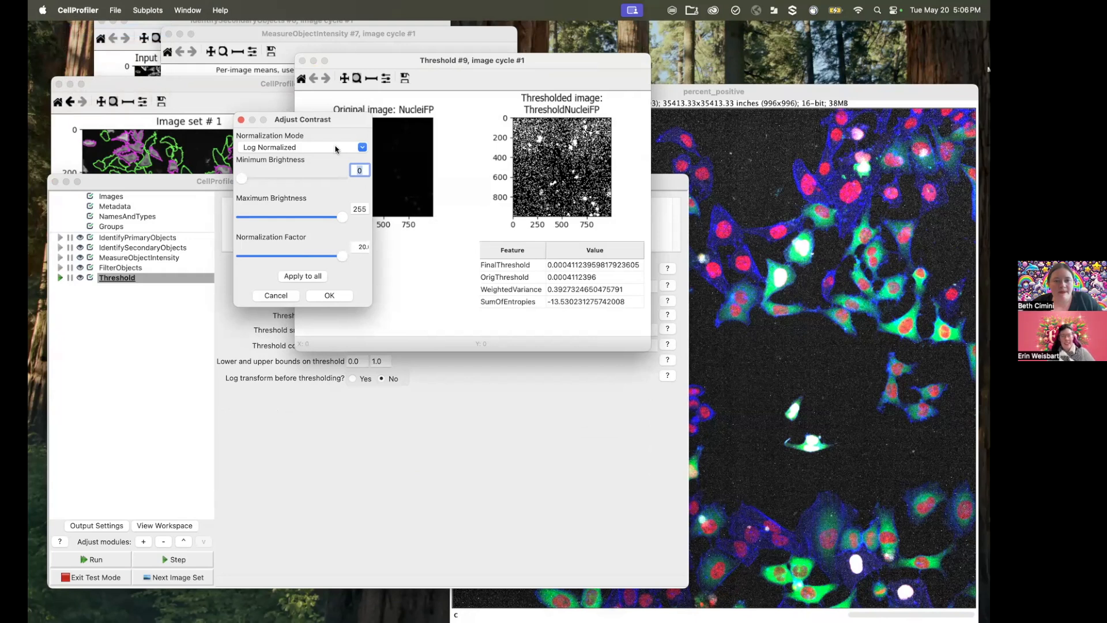
pyautogui.moveTo(330, 116); pyautogui.dragTo(251, 166)
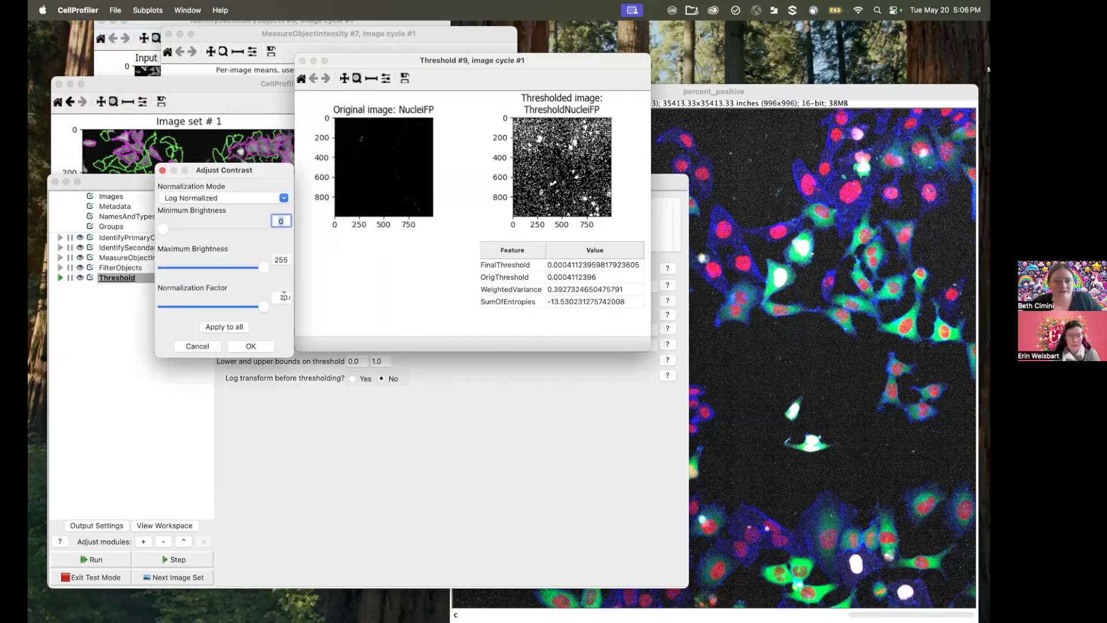
pyautogui.click(283, 199)
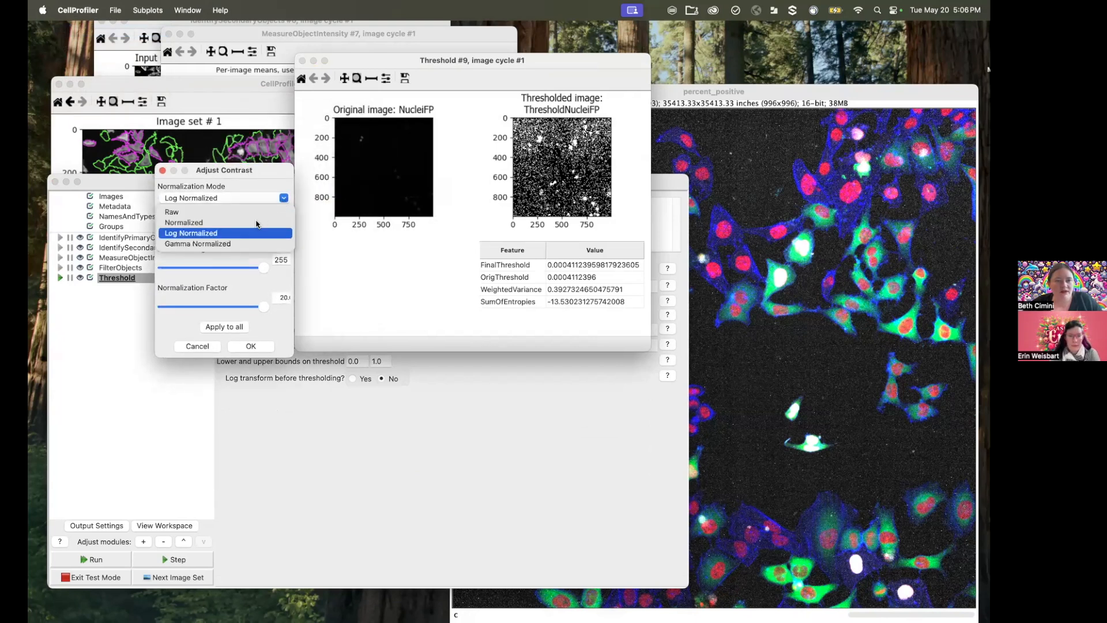
pyautogui.click(253, 221)
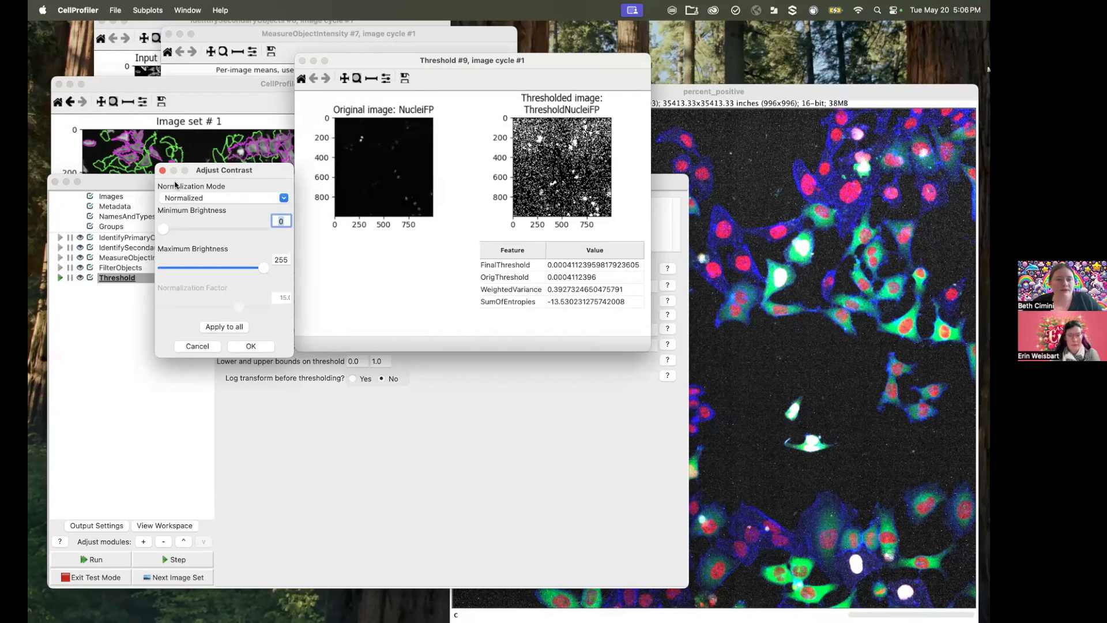
pyautogui.moveTo(647, 341); pyautogui.dragTo(852, 511)
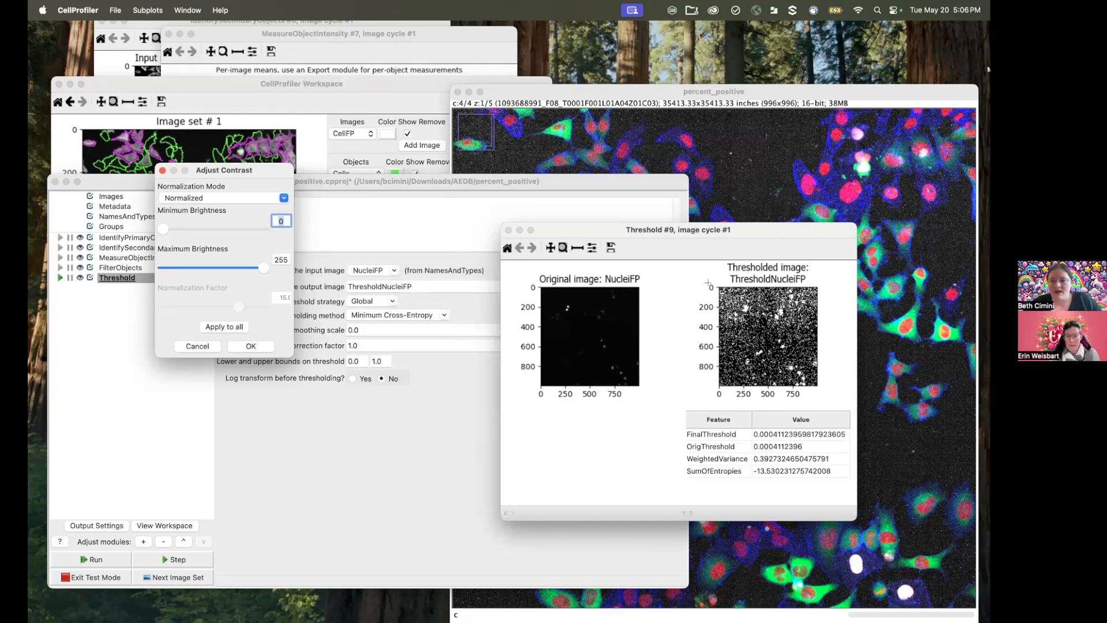
pyautogui.moveTo(696, 228); pyautogui.dragTo(570, 99)
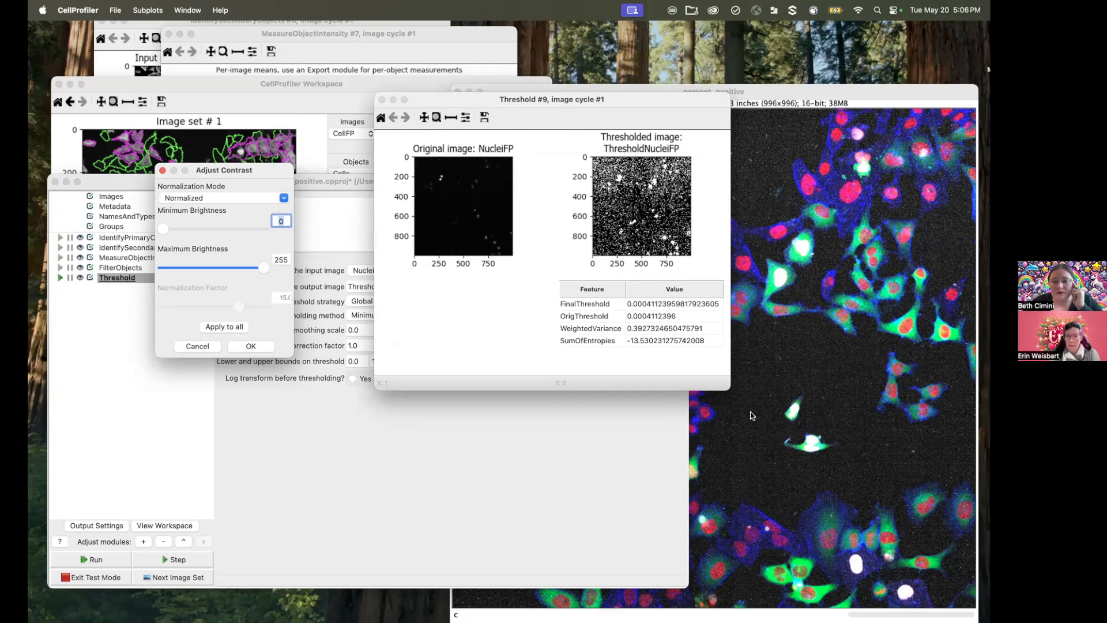
pyautogui.click(163, 171)
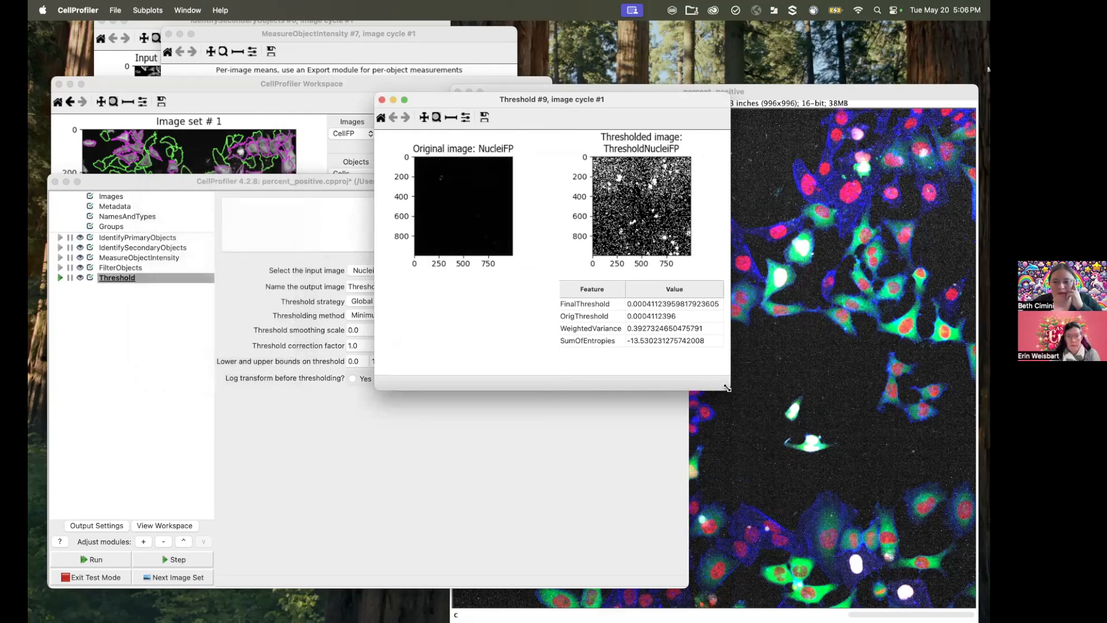
# Step: Enlarge the Threshold result window and save log intensity normalization with a factor of 50 in the preferences
pyautogui.moveTo(727, 388); pyautogui.dragTo(989, 603)
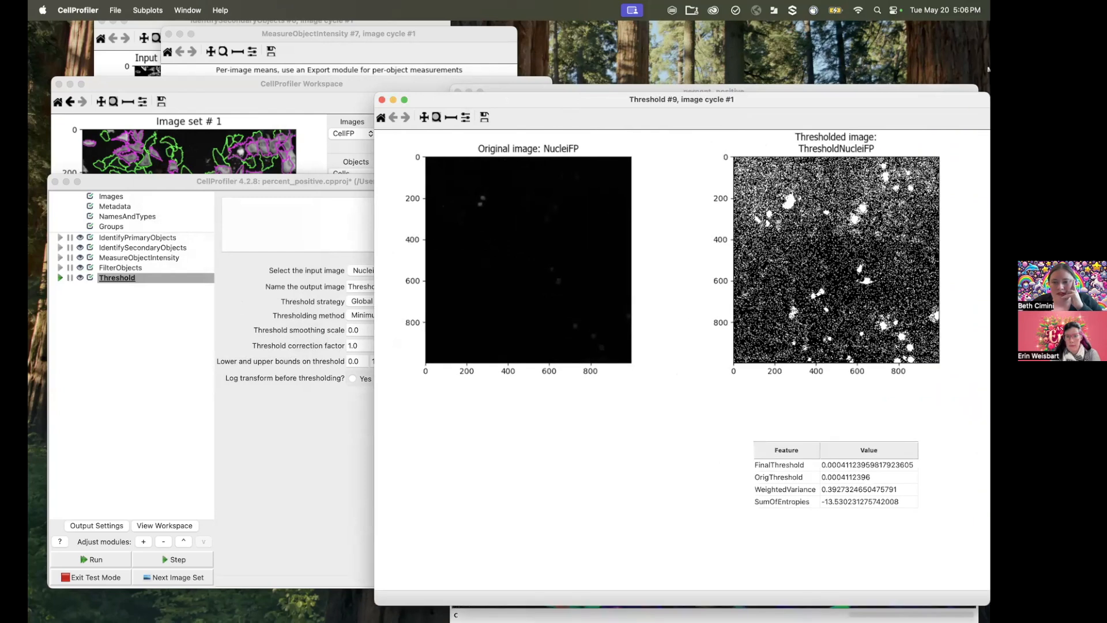
pyautogui.click(305, 497)
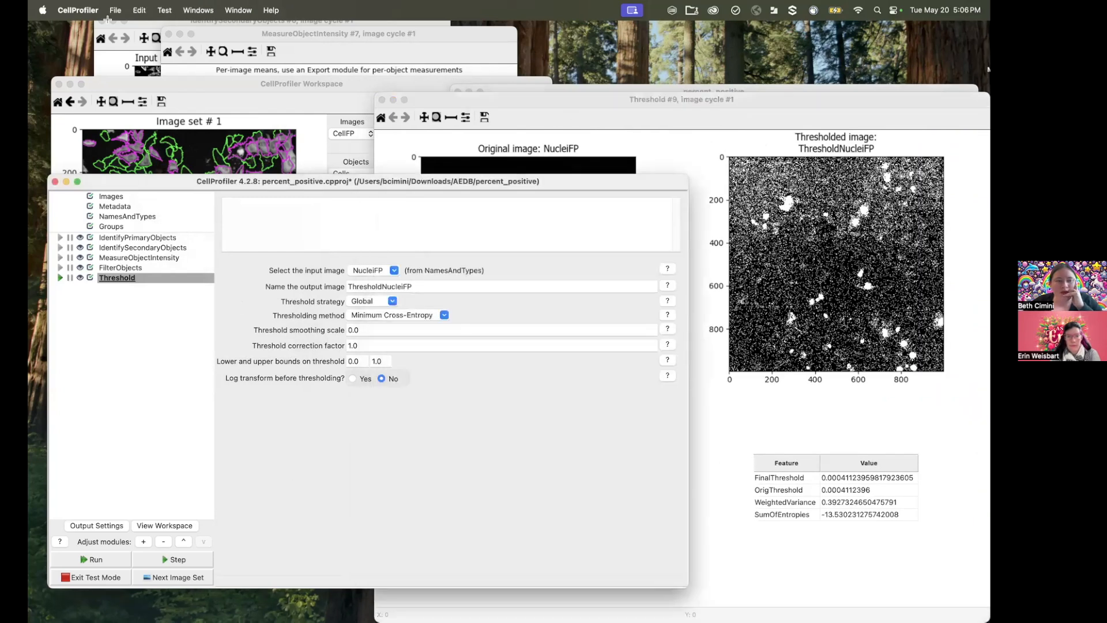
pyautogui.click(92, 10)
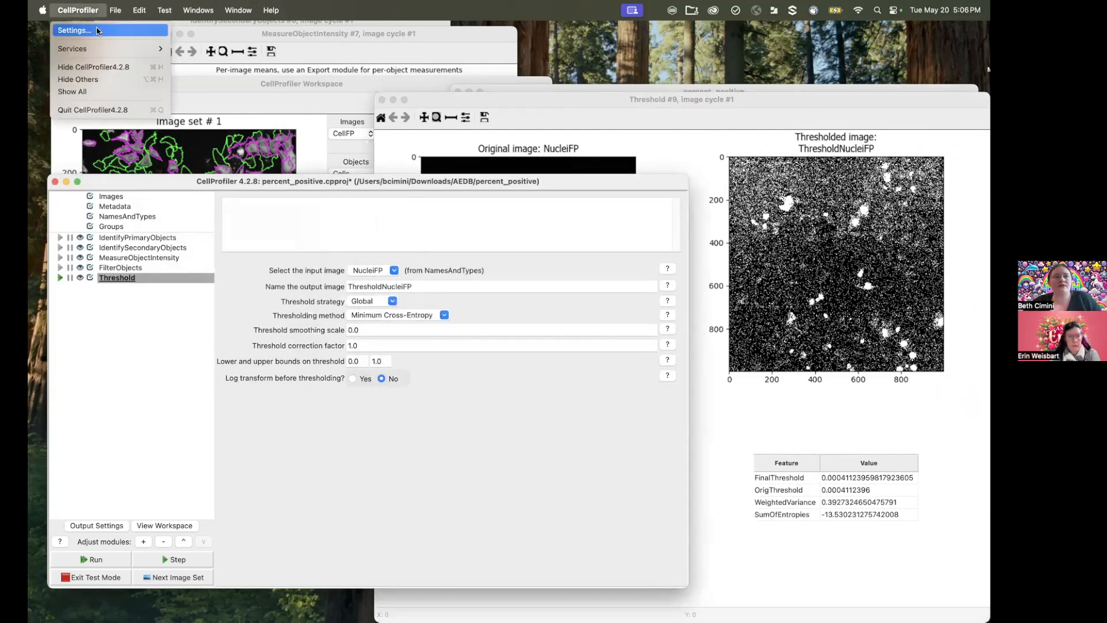
pyautogui.click(97, 31)
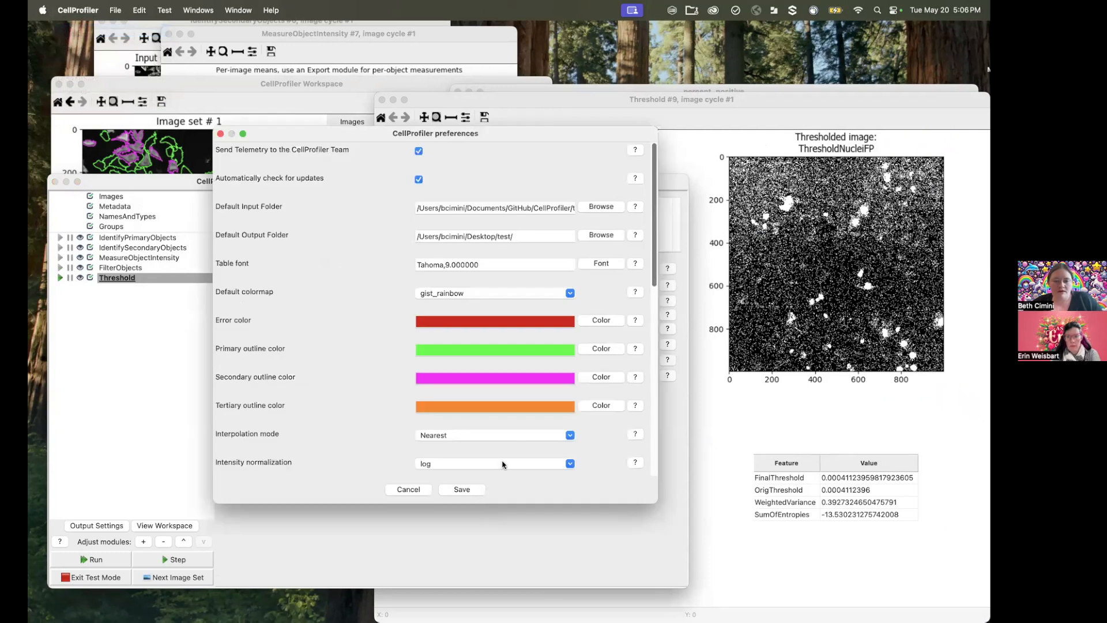
pyautogui.click(574, 469)
pyautogui.click(523, 487)
pyautogui.click(571, 464)
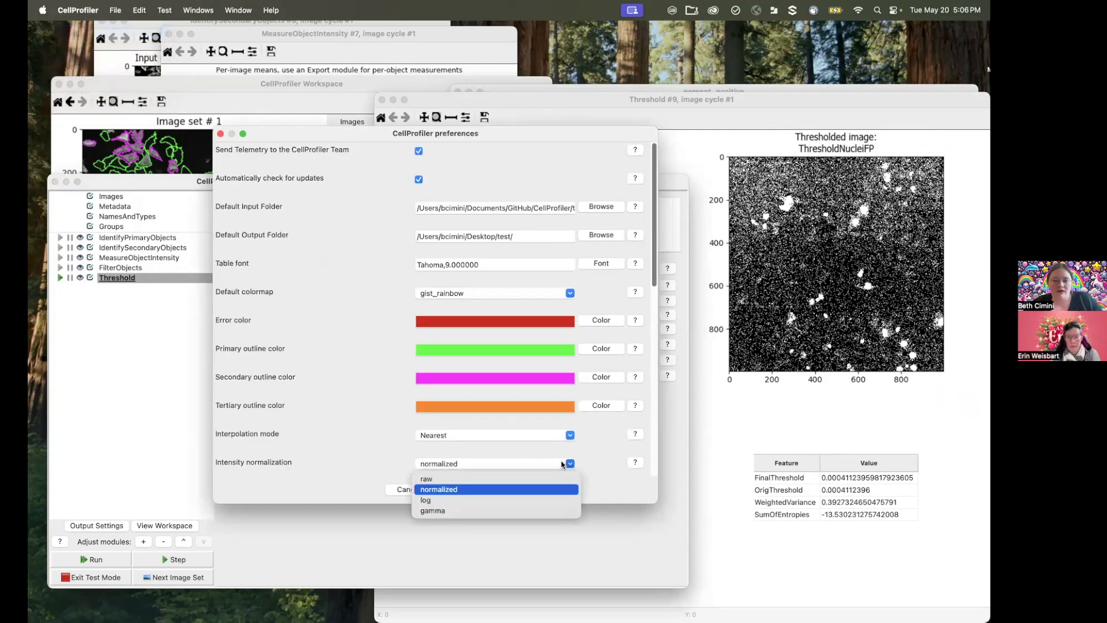
pyautogui.click(525, 500)
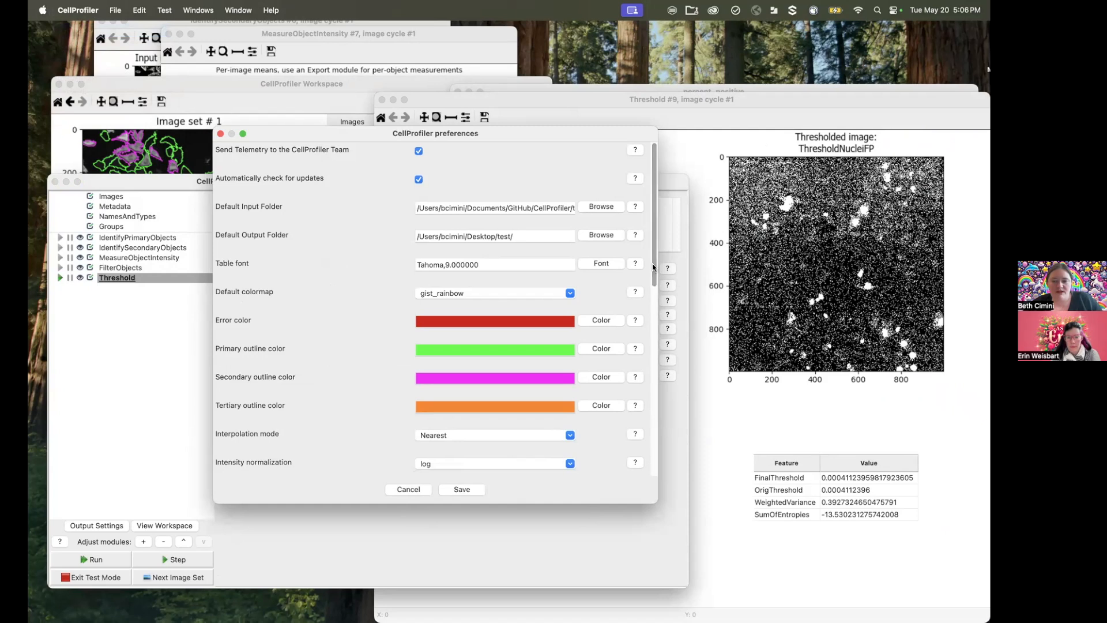
pyautogui.moveTo(654, 265); pyautogui.dragTo(655, 324)
pyautogui.press('Tab')
pyautogui.write('50')
pyautogui.click(462, 490)
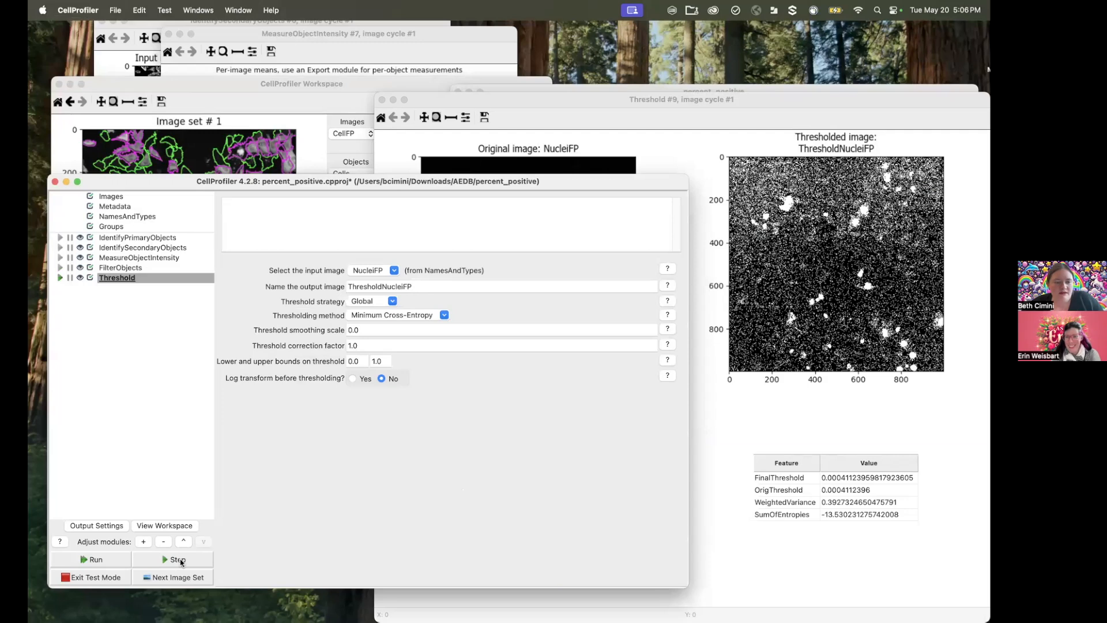
# Step: Rerun the Threshold module and zoom in on the nuclei in the upper part of the NucleiFP image
pyautogui.click(181, 562)
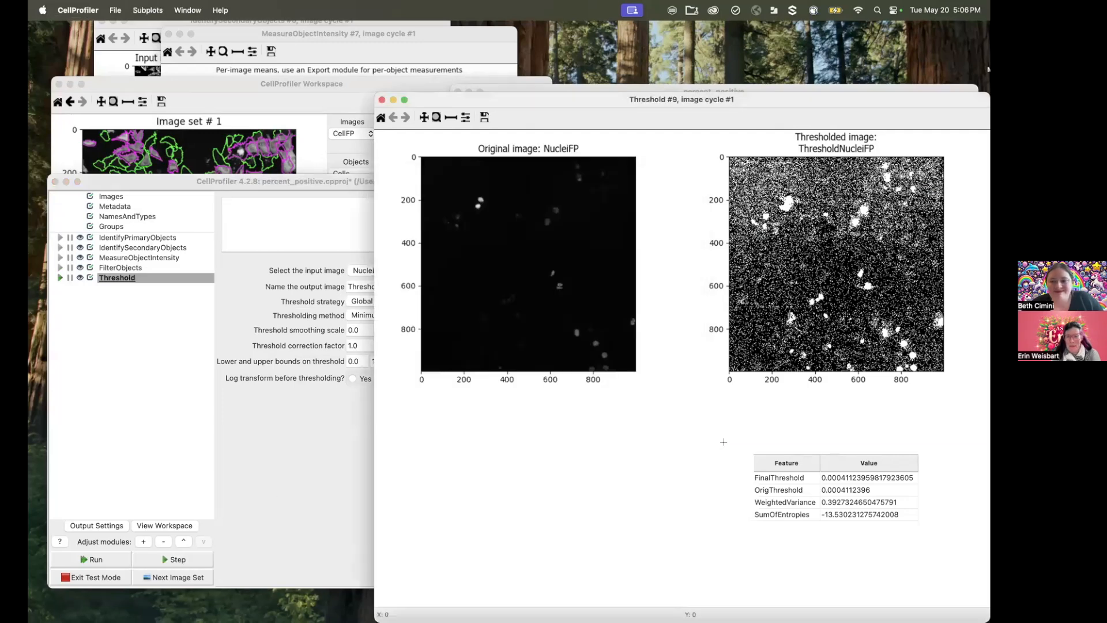
pyautogui.moveTo(466, 188); pyautogui.dragTo(584, 240)
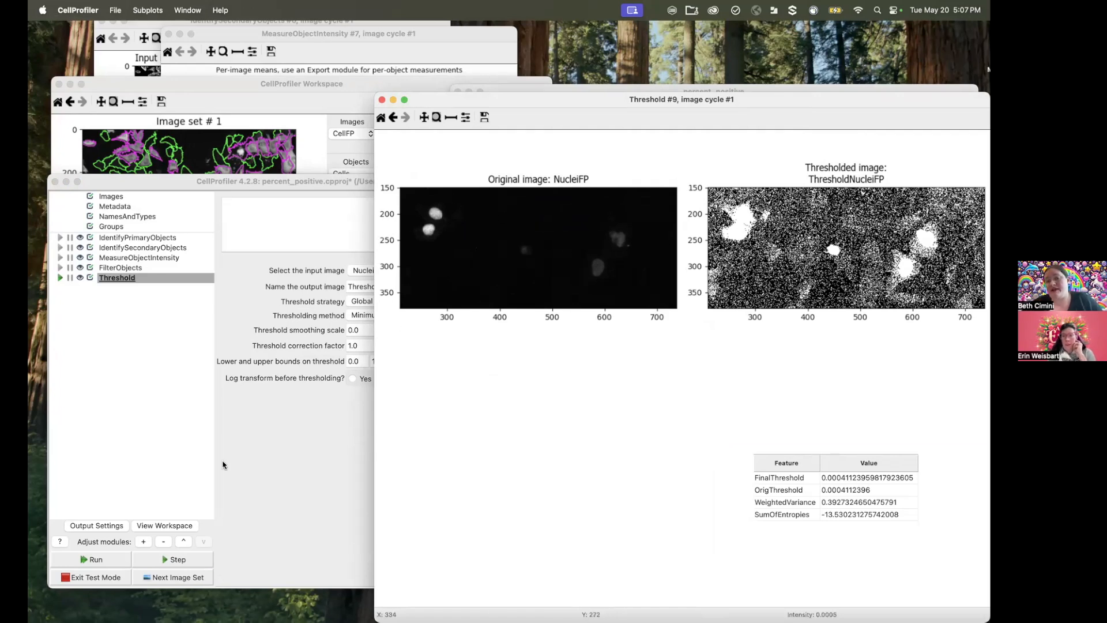
# Step: Set the Threshold module's method to Otsu with three classes, rerun it, and compare the result with the original image
pyautogui.click(270, 456)
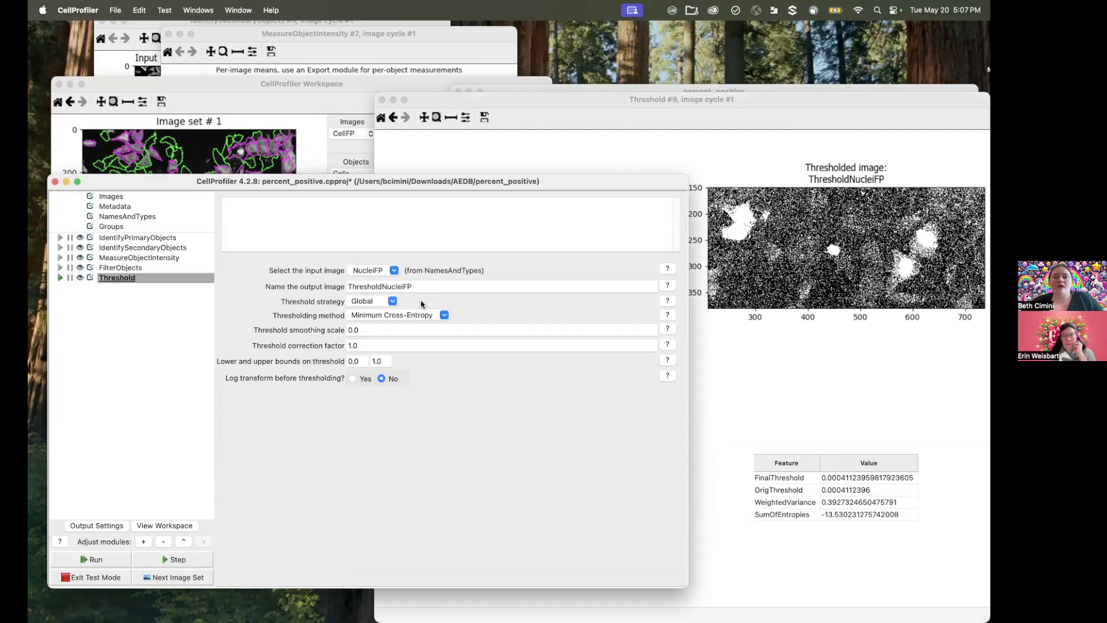
pyautogui.click(442, 316)
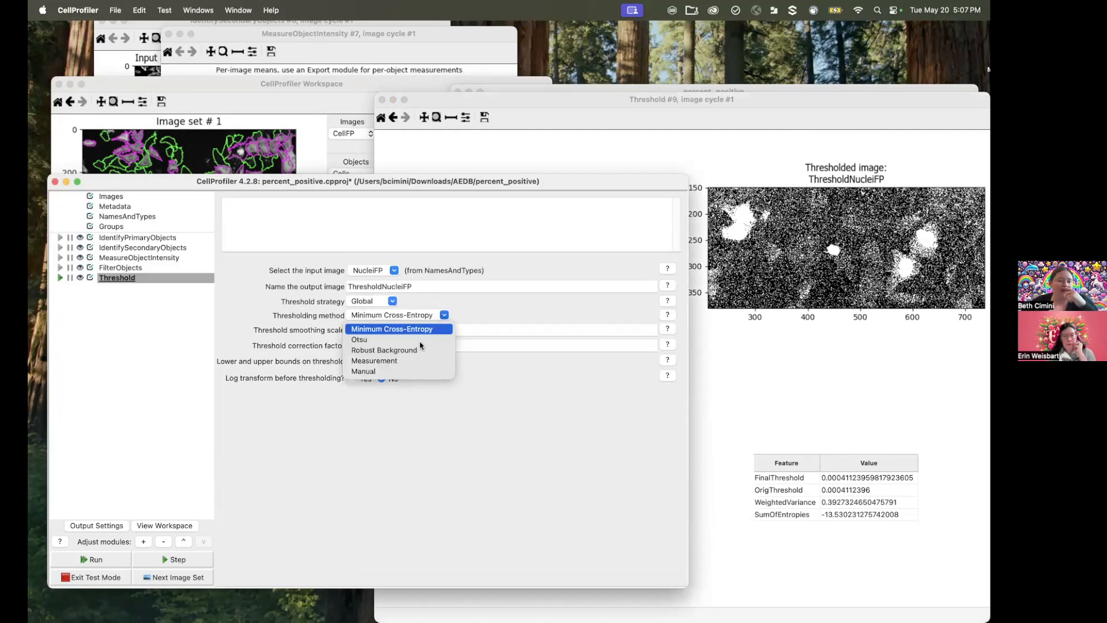
pyautogui.click(401, 340)
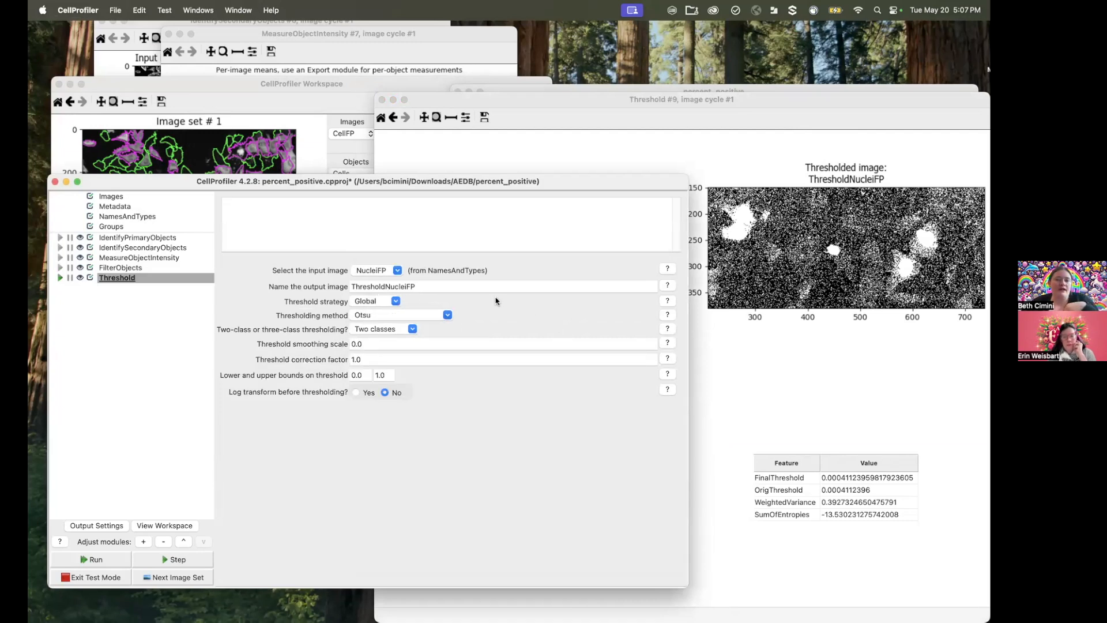
pyautogui.click(413, 329)
pyautogui.click(403, 354)
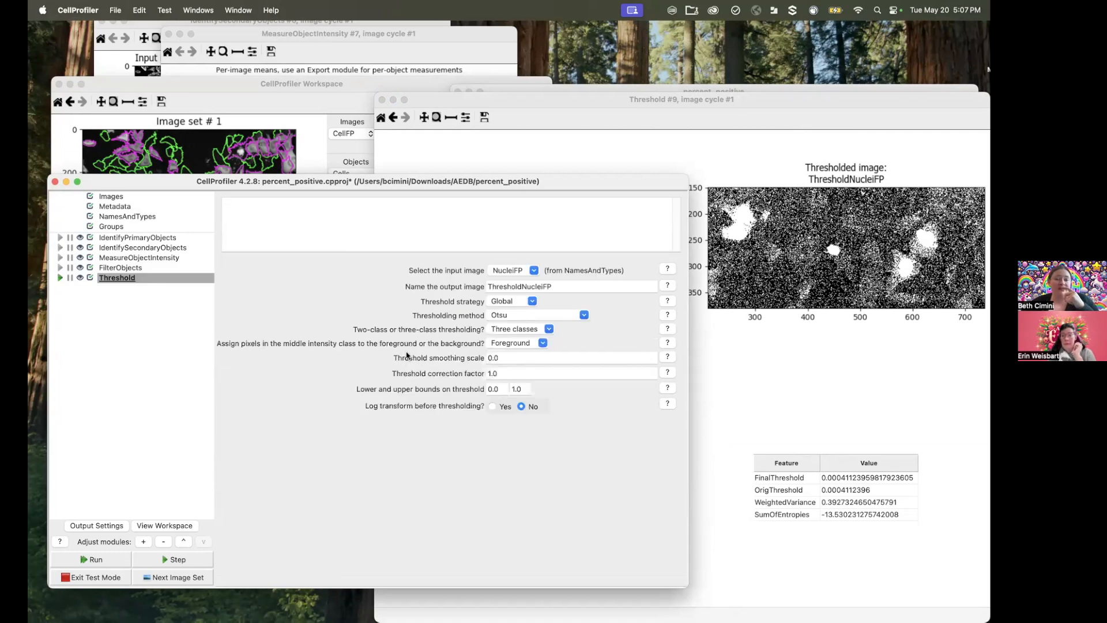
pyautogui.click(792, 347)
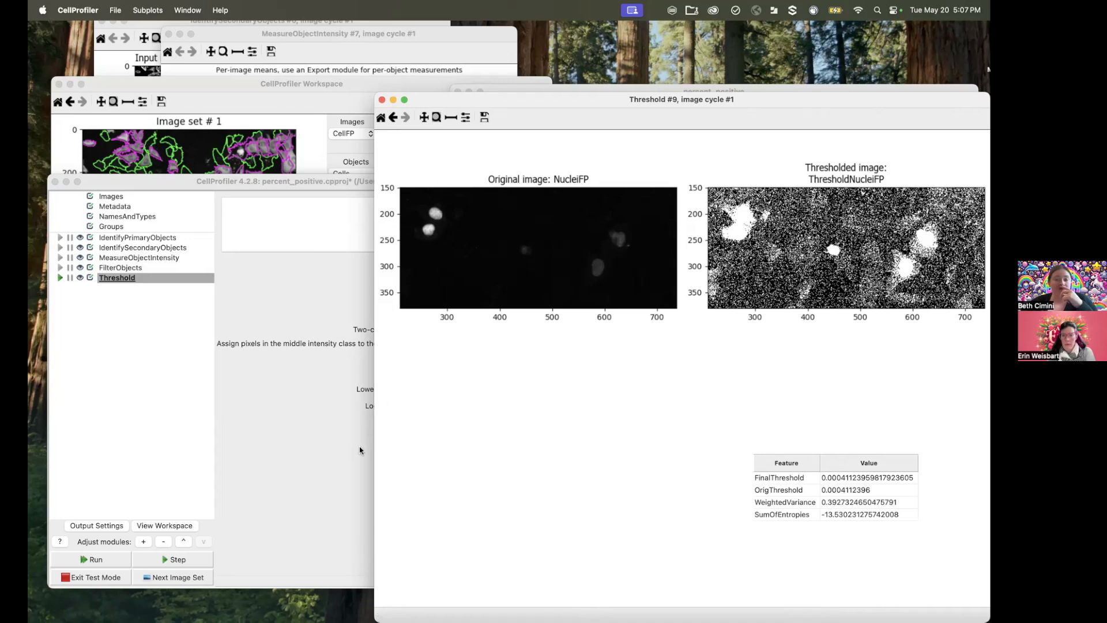
pyautogui.click(337, 432)
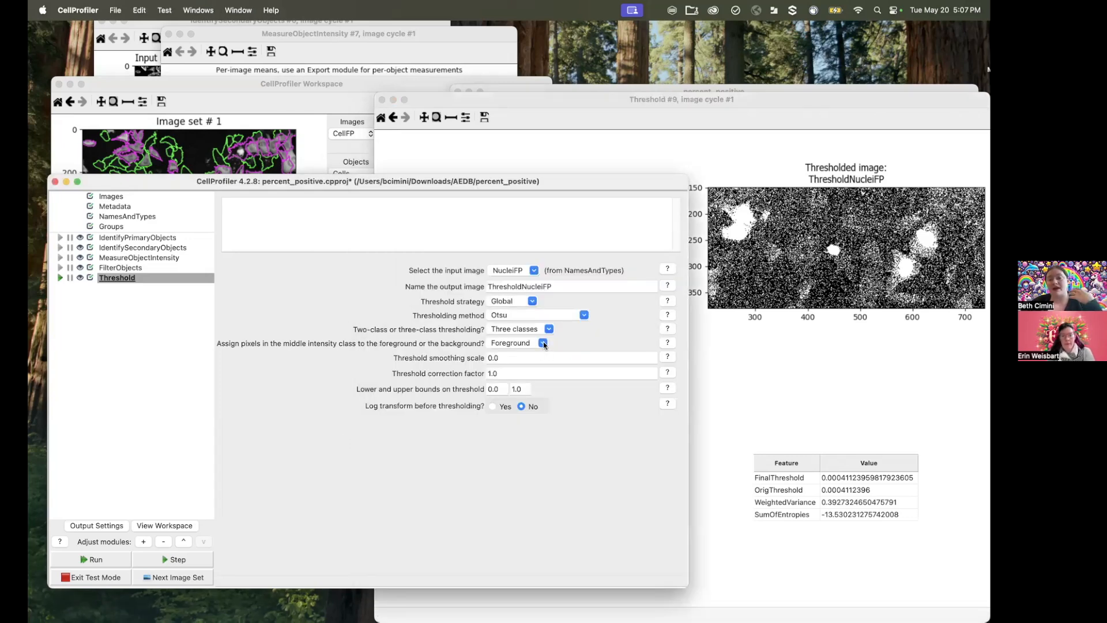
pyautogui.click(184, 564)
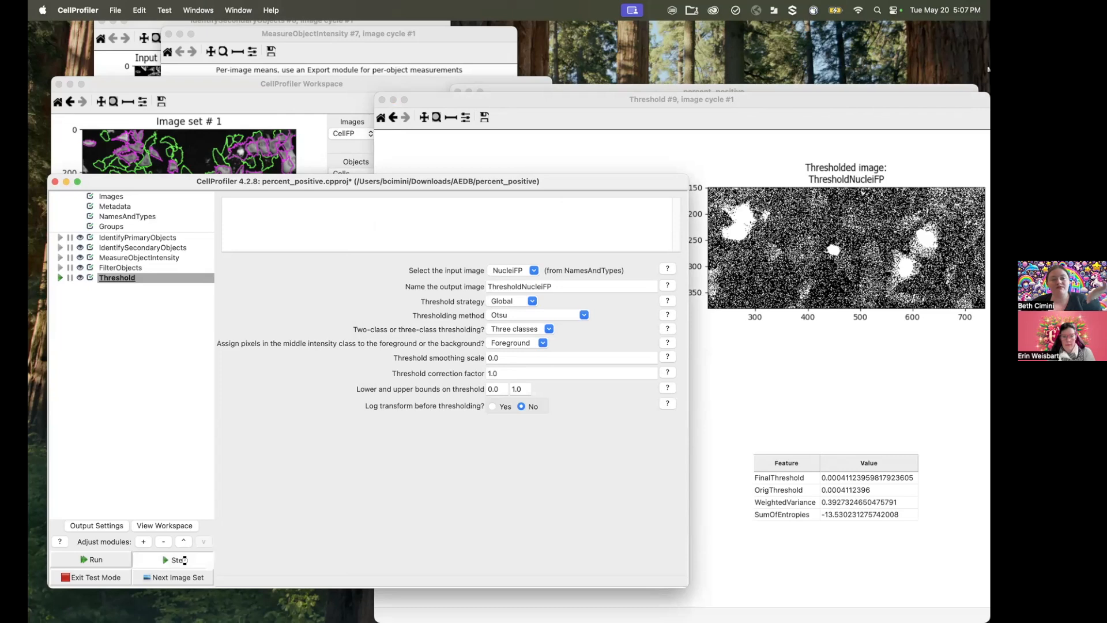
pyautogui.click(769, 421)
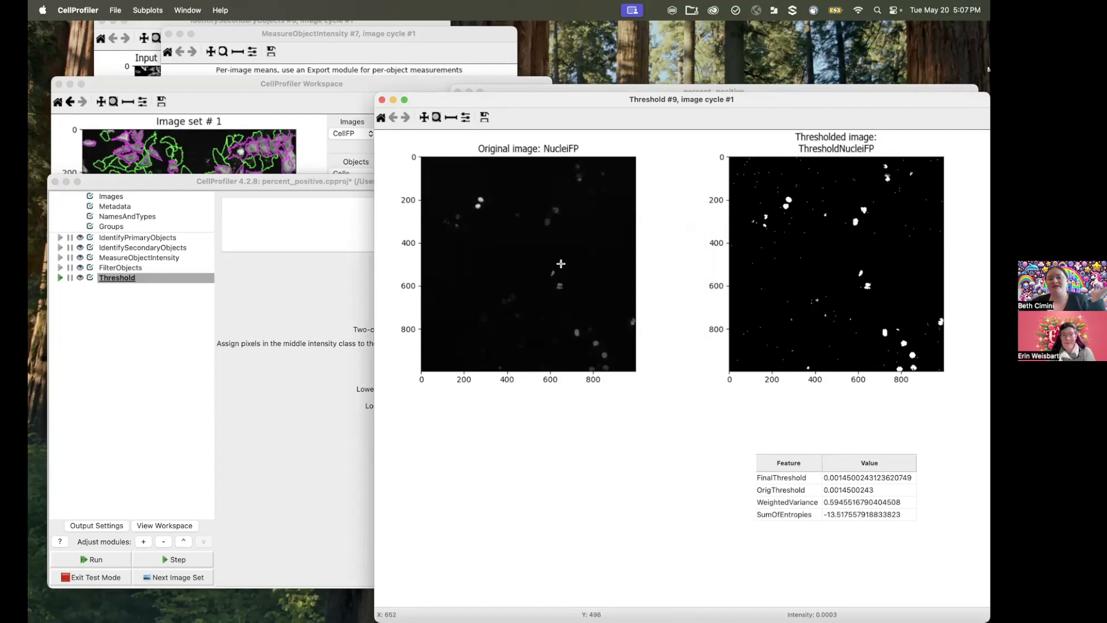
# Step: Assign the middle intensity class to the background and rerun the Threshold module on the test image
pyautogui.click(322, 358)
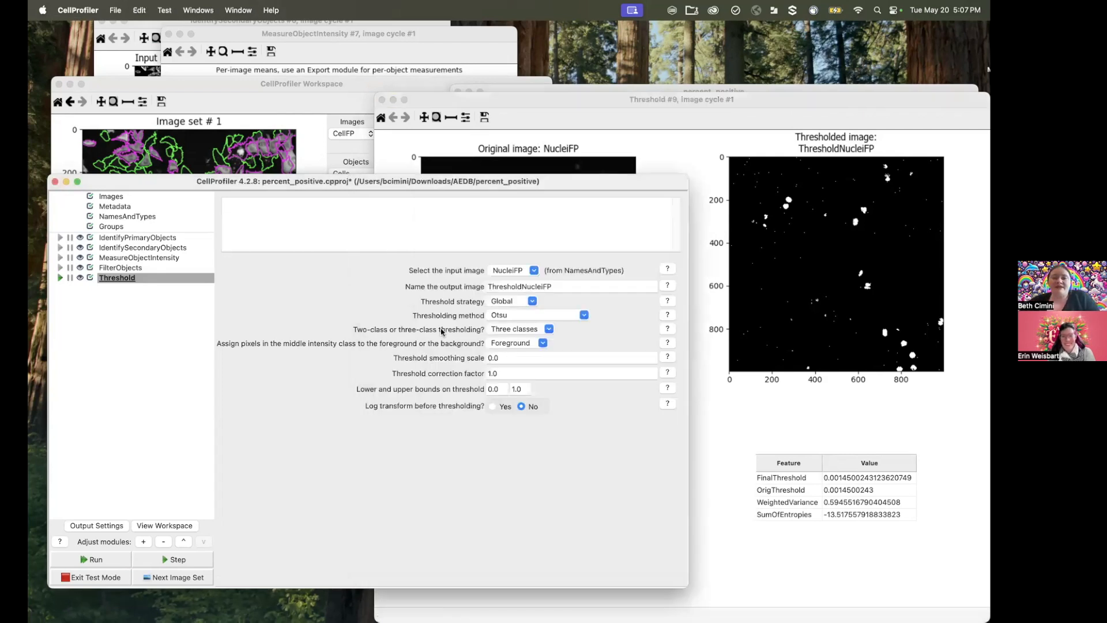
pyautogui.click(540, 345)
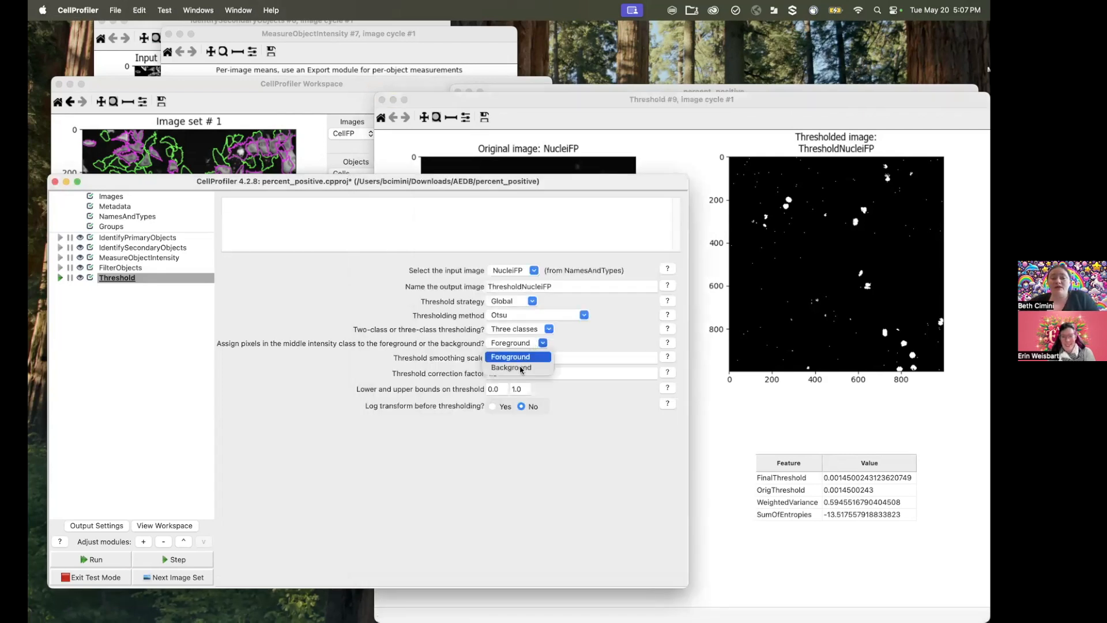
pyautogui.click(520, 368)
pyautogui.click(168, 560)
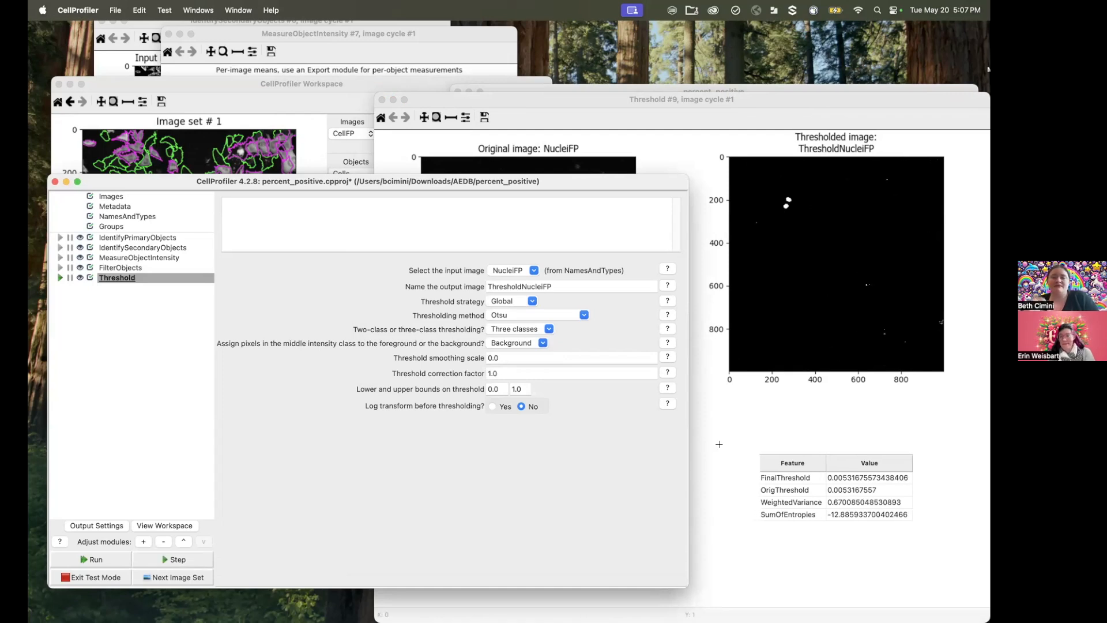
# Step: Assign the middle intensity class to the foreground and rerun the Threshold module to examine the thresholded image
pyautogui.click(542, 343)
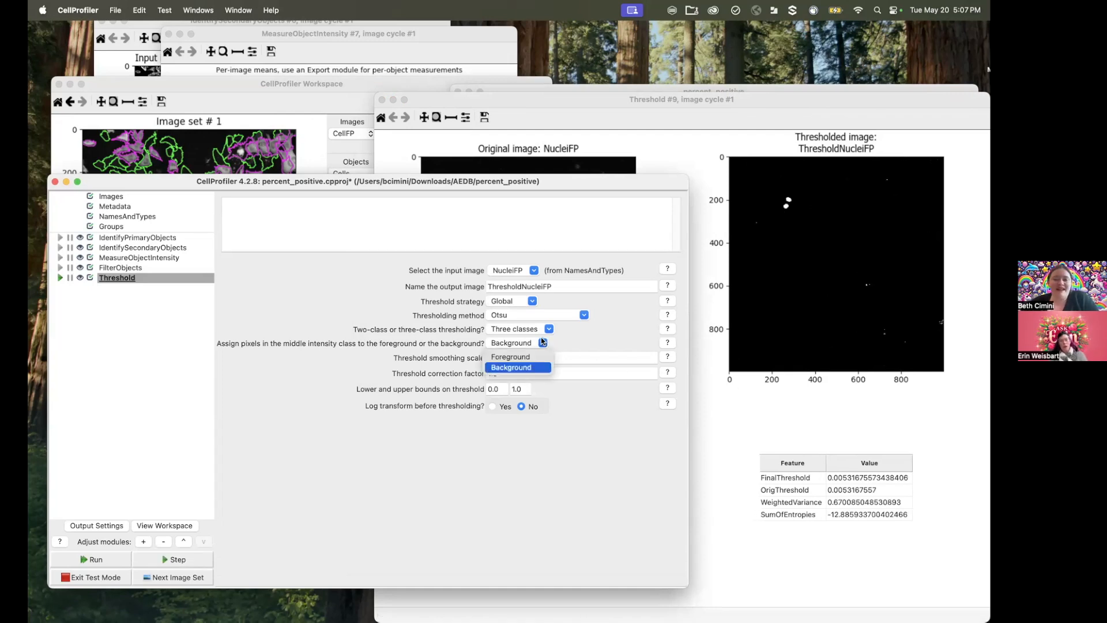
pyautogui.click(529, 358)
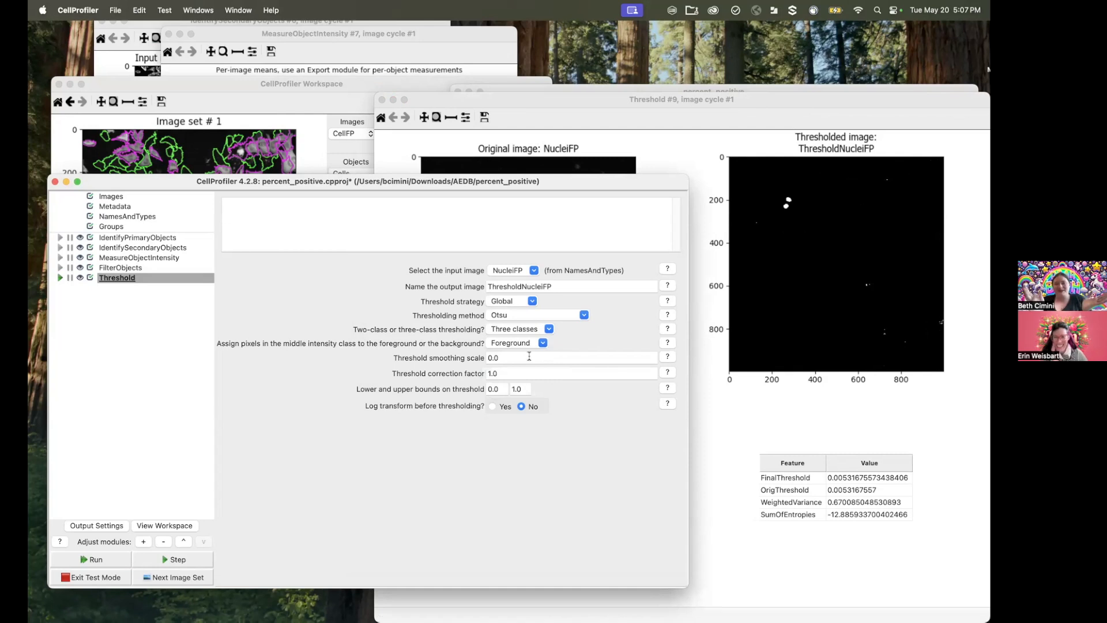
pyautogui.click(192, 557)
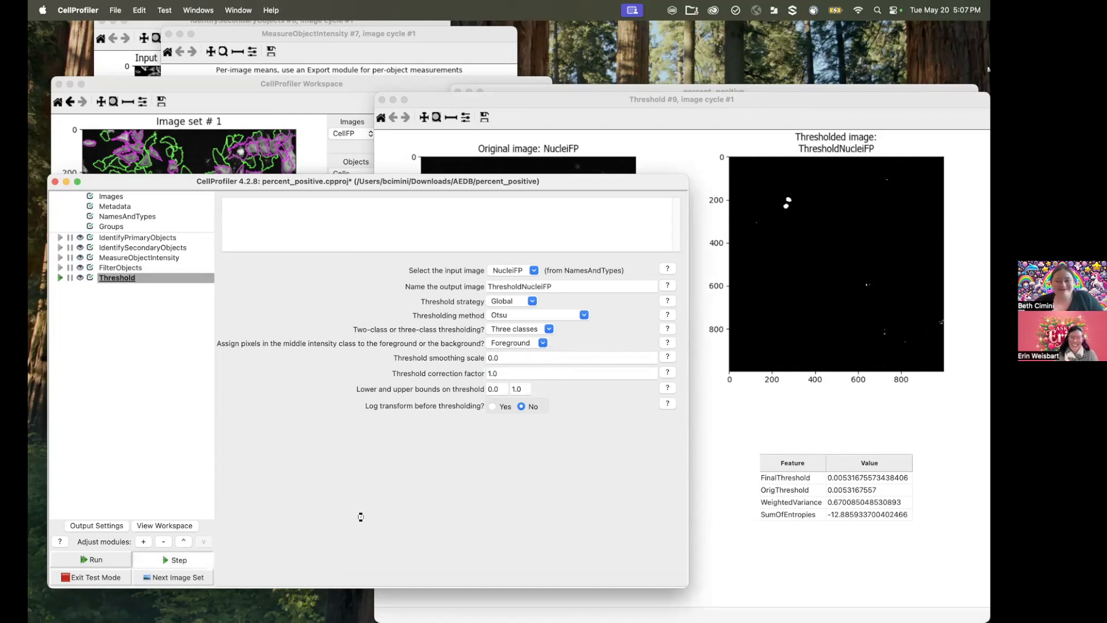
pyautogui.click(799, 409)
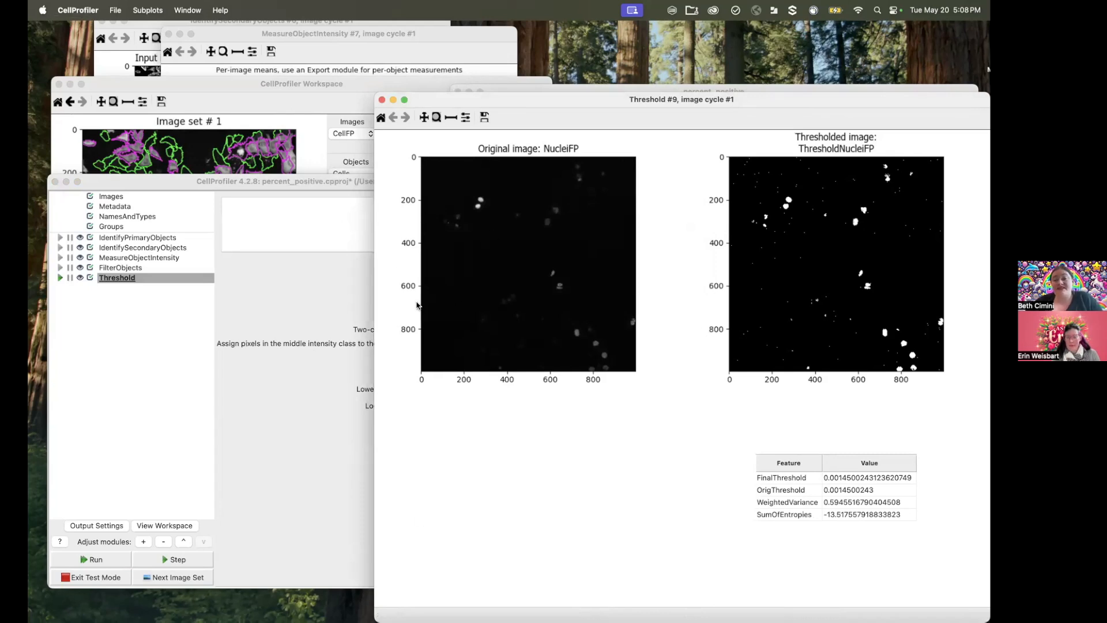
# Step: Add a MaskObjects module from the object processing category after the Threshold module
pyautogui.click(308, 319)
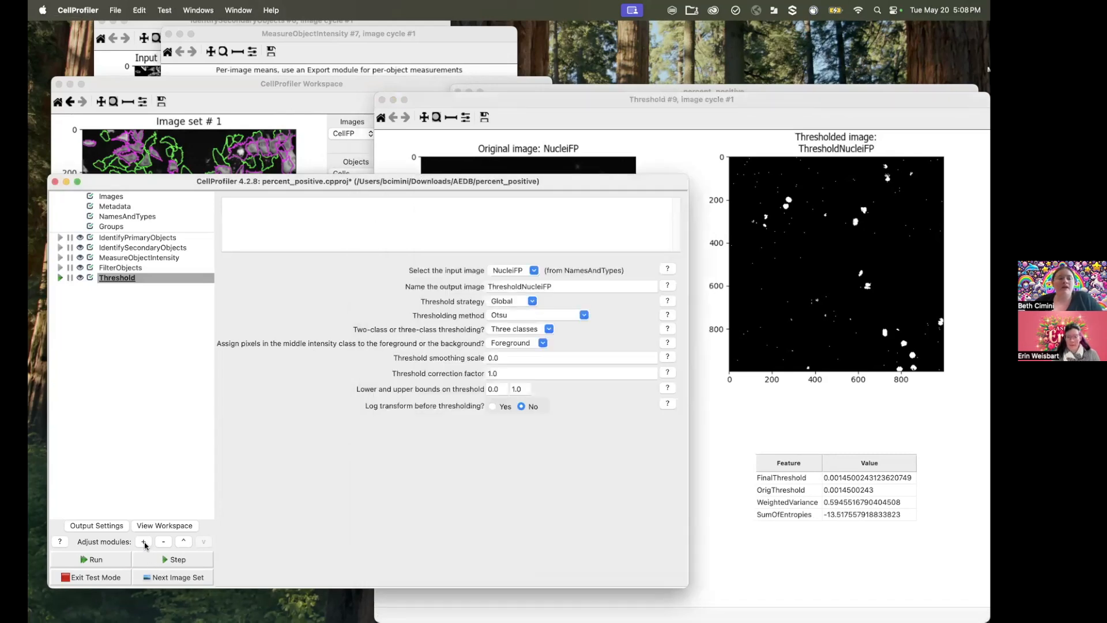
pyautogui.click(144, 542)
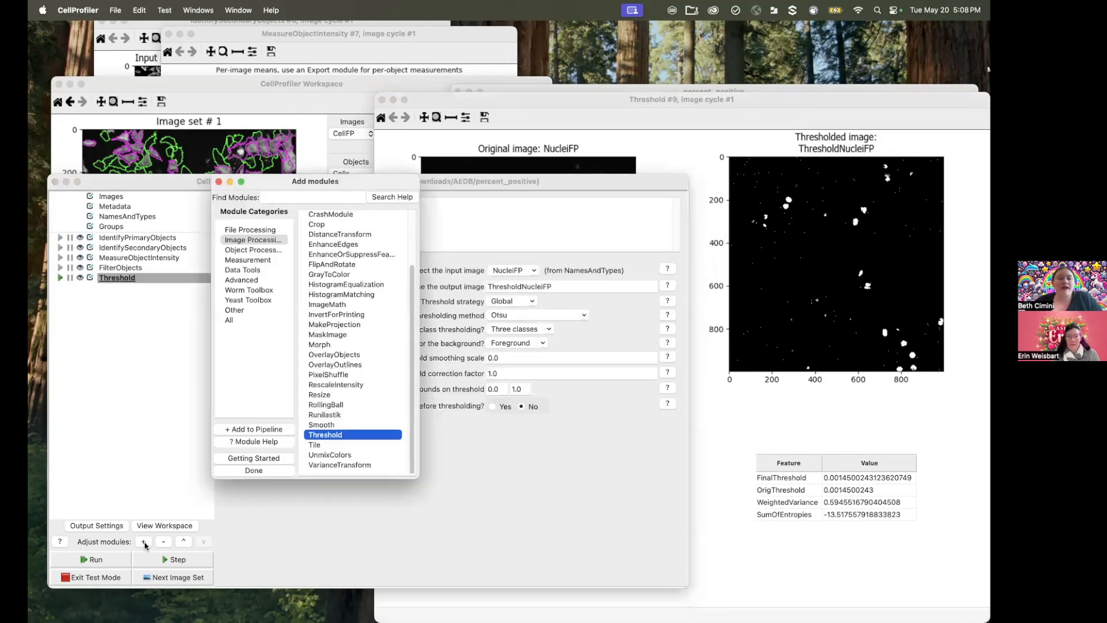
pyautogui.click(254, 251)
pyautogui.doubleClick(330, 362)
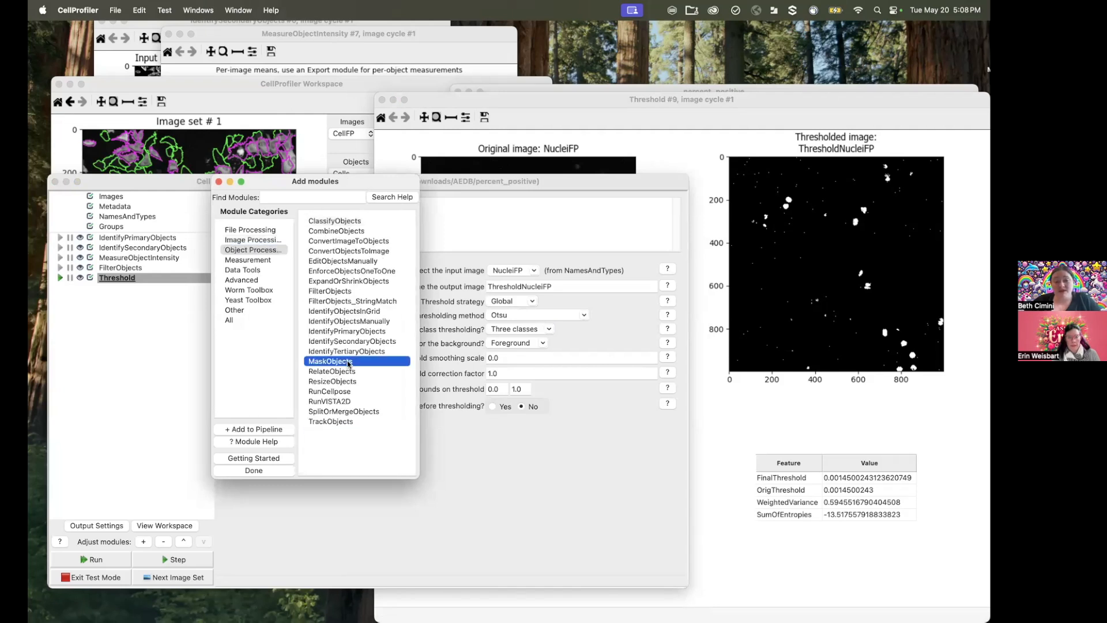
pyautogui.click(483, 470)
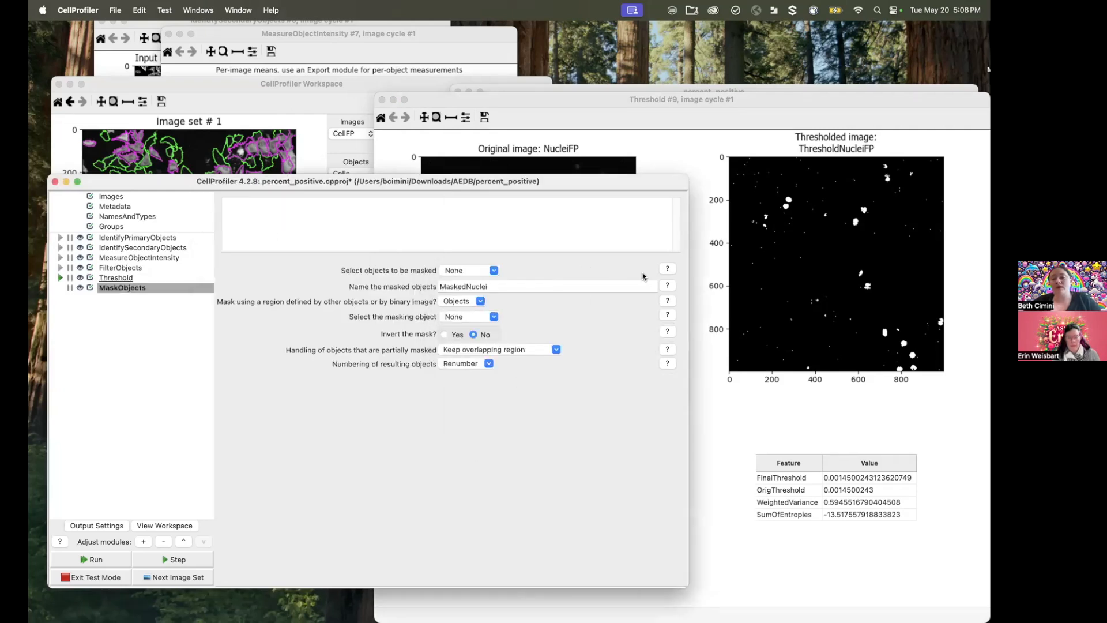
# Step: Select Nuclei as the objects to be masked and name the masked objects FPPosNuclei
pyautogui.click(494, 274)
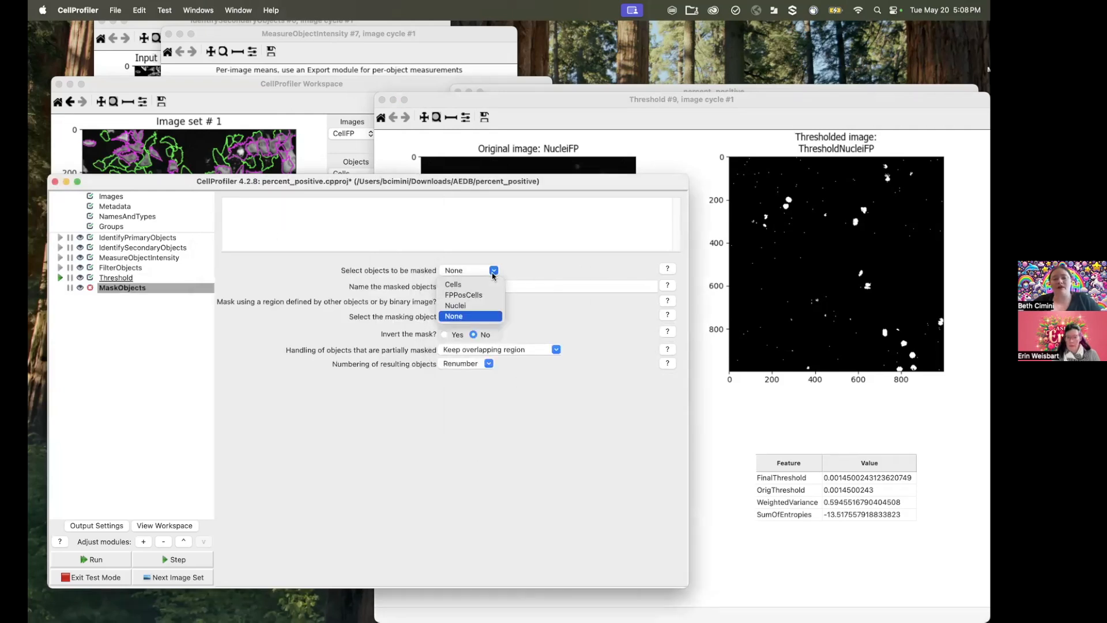
pyautogui.click(456, 306)
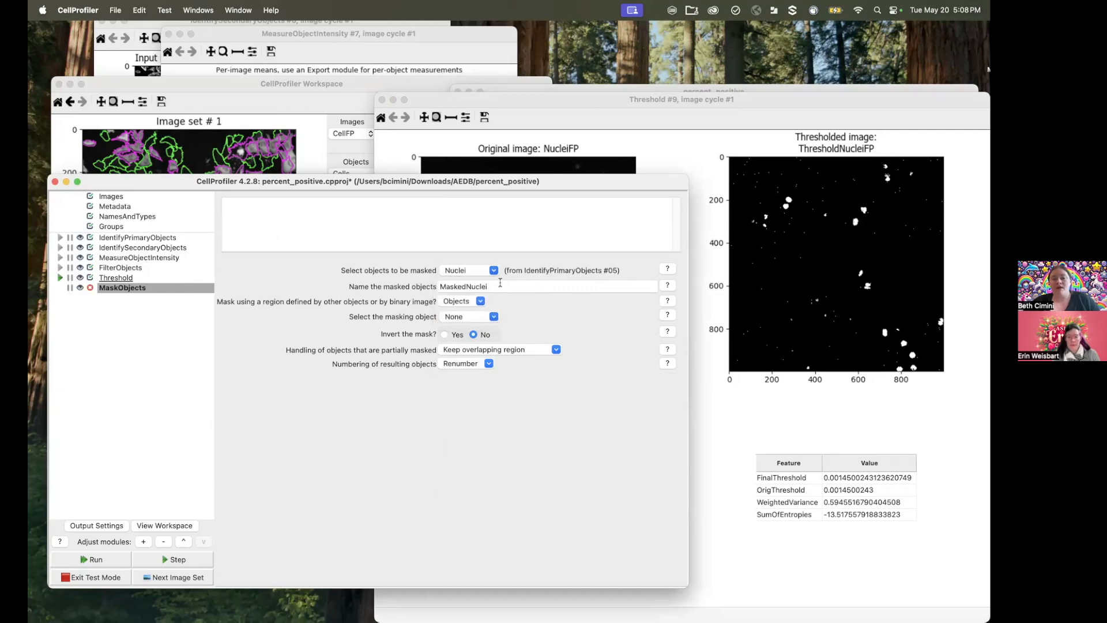
pyautogui.write('FP')
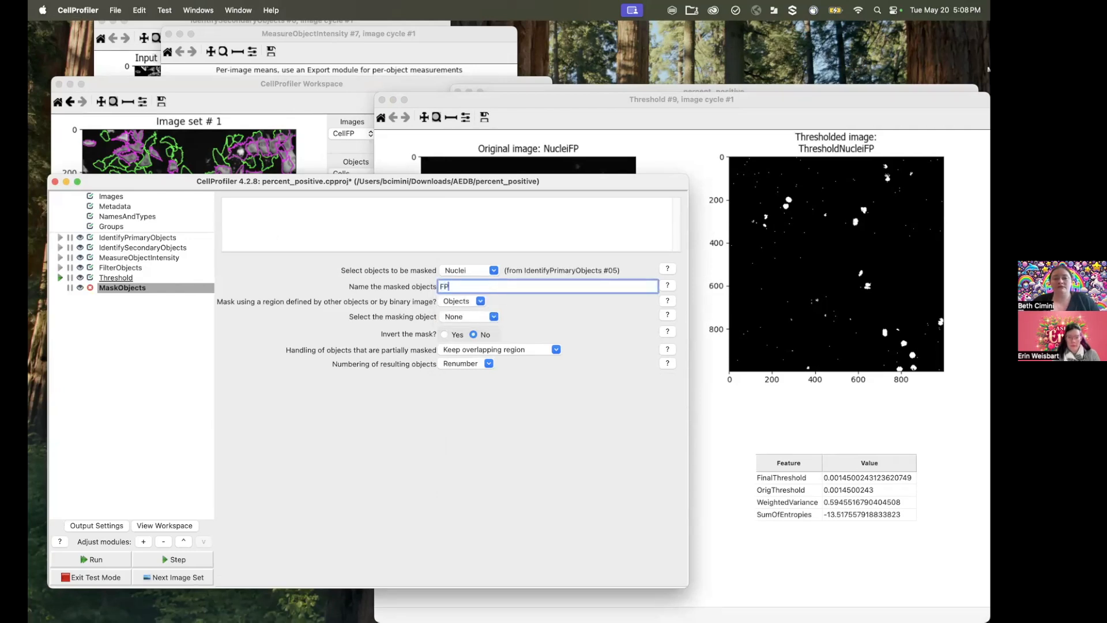
pyautogui.write('PosNucle')
# Step: Set MaskObjects to mask by a binary image and choose ThresholdNucleiFP as the masking image
pyautogui.click(493, 316)
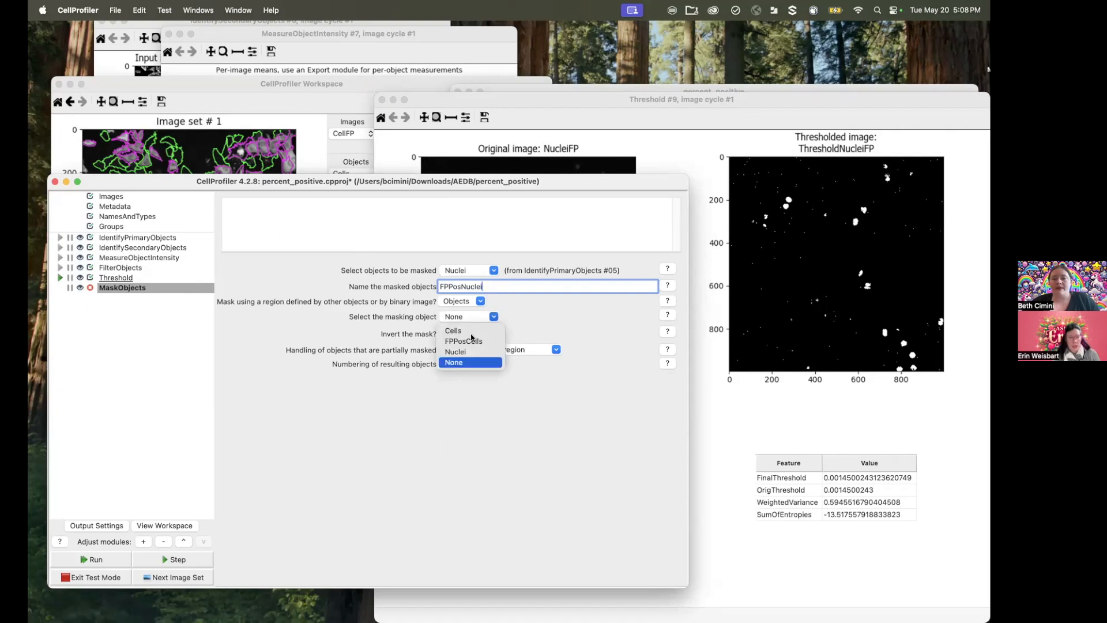
pyautogui.click(472, 295)
pyautogui.click(480, 301)
pyautogui.click(464, 327)
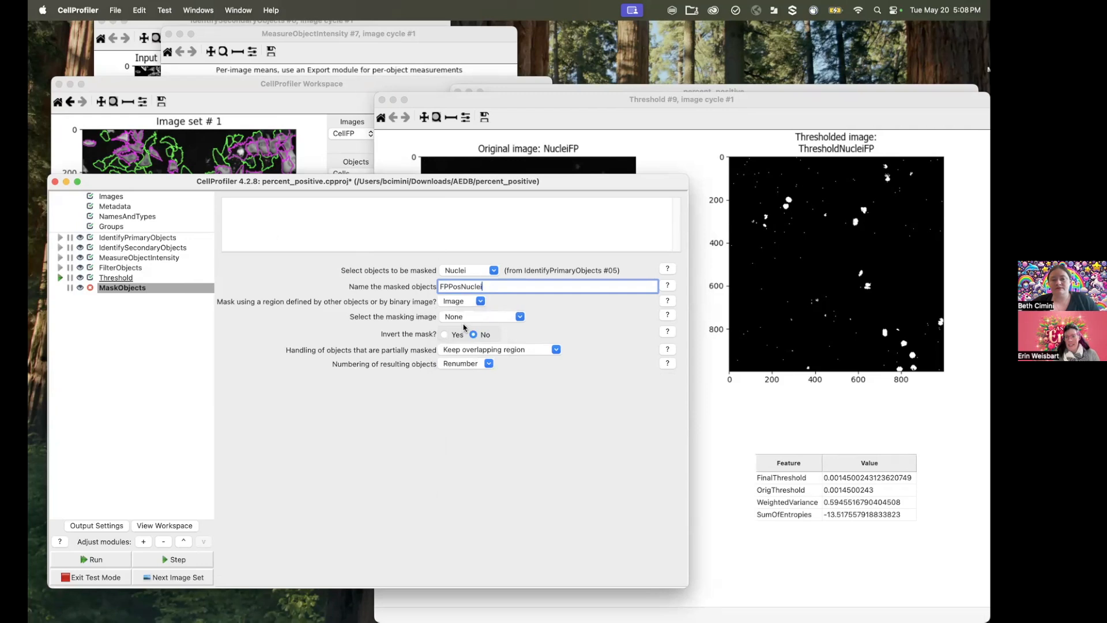
pyautogui.click(518, 318)
pyautogui.click(498, 373)
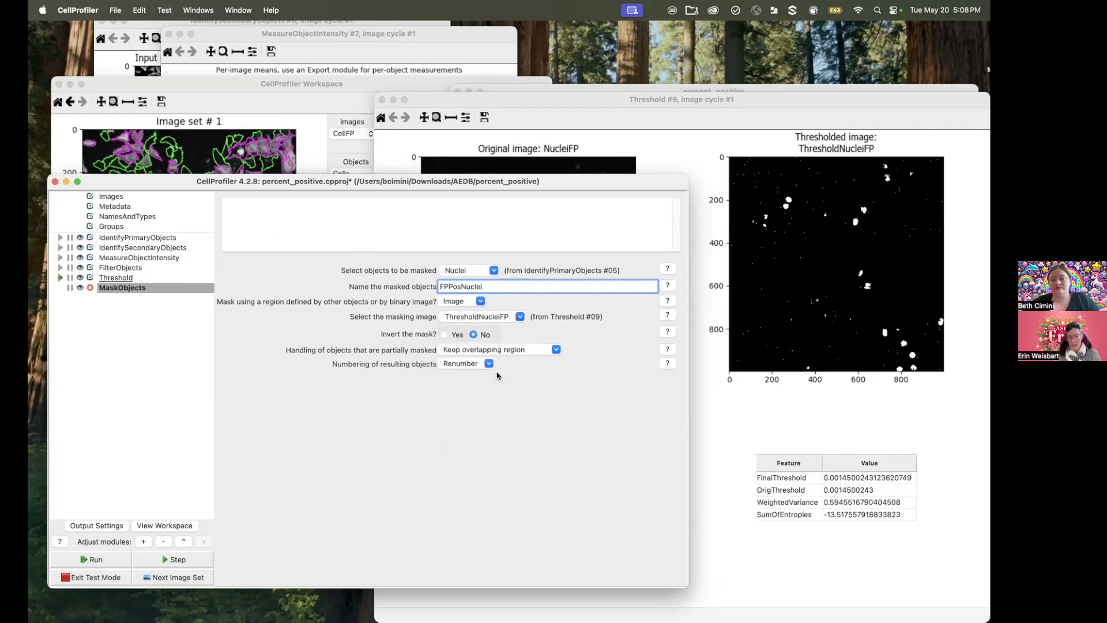
# Step: Set the handling of partially masked objects to Remove depending on overlap and run MaskObjects on the test image
pyautogui.click(128, 280)
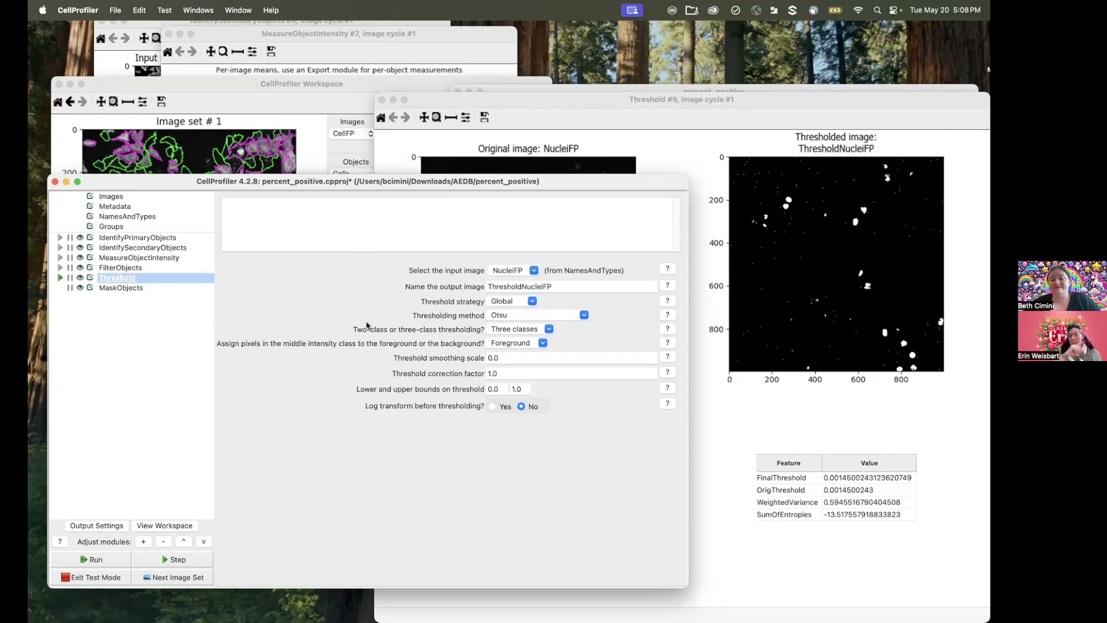
pyautogui.click(154, 286)
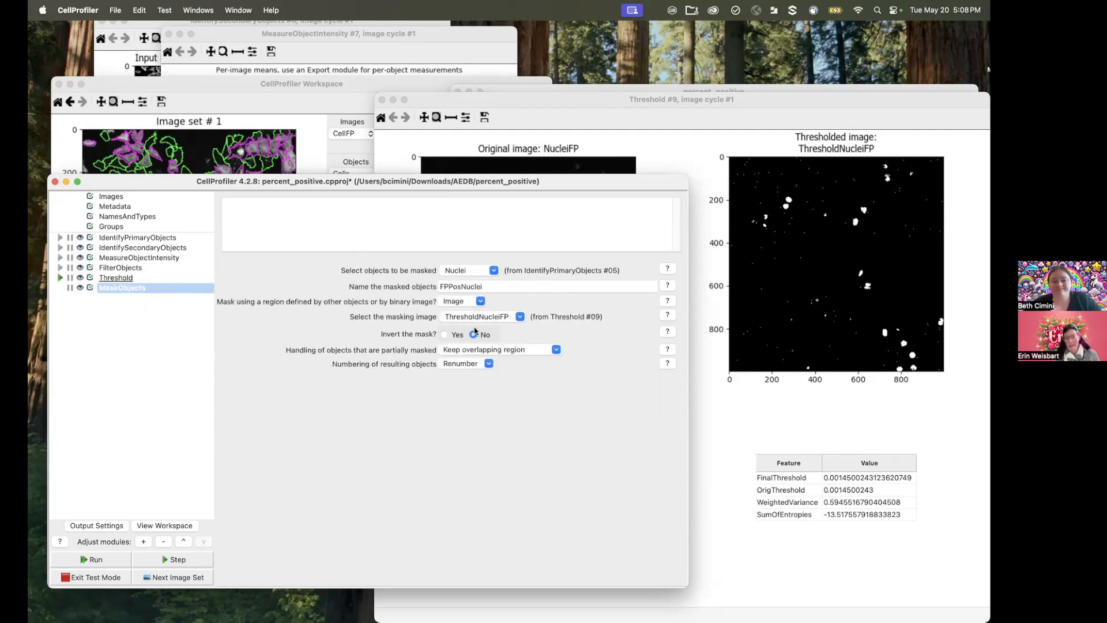
pyautogui.click(488, 366)
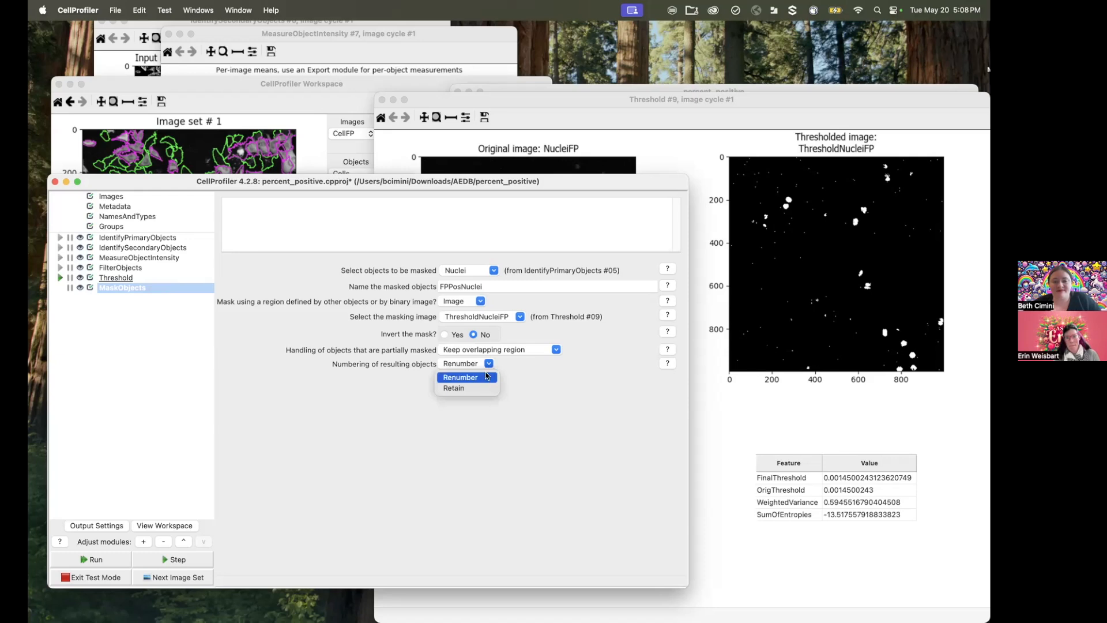
pyautogui.click(559, 353)
pyautogui.click(556, 349)
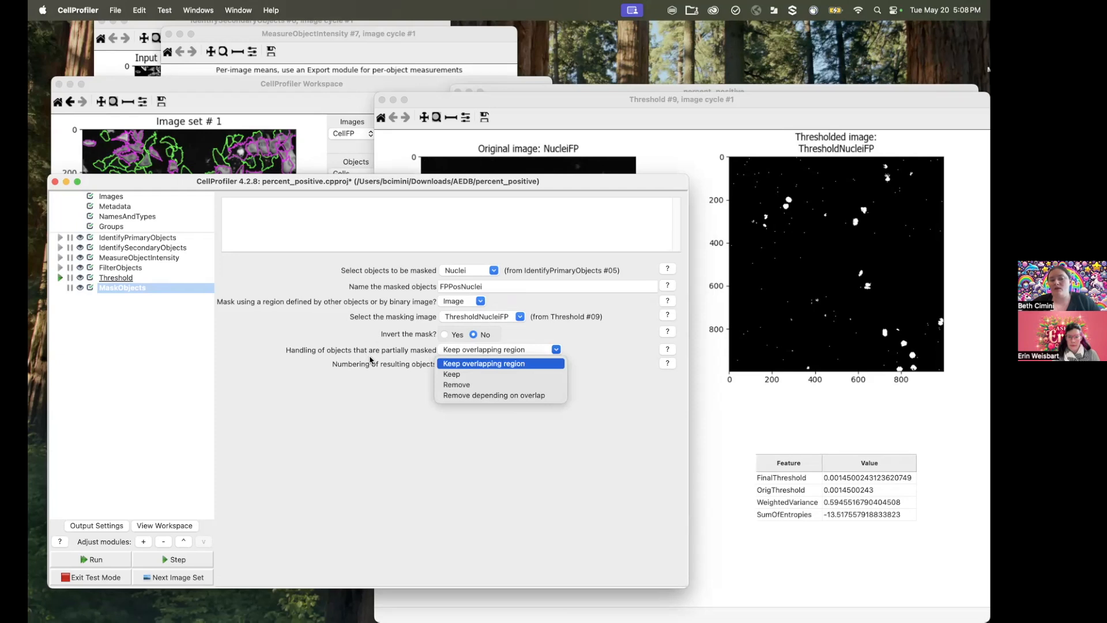
pyautogui.click(501, 397)
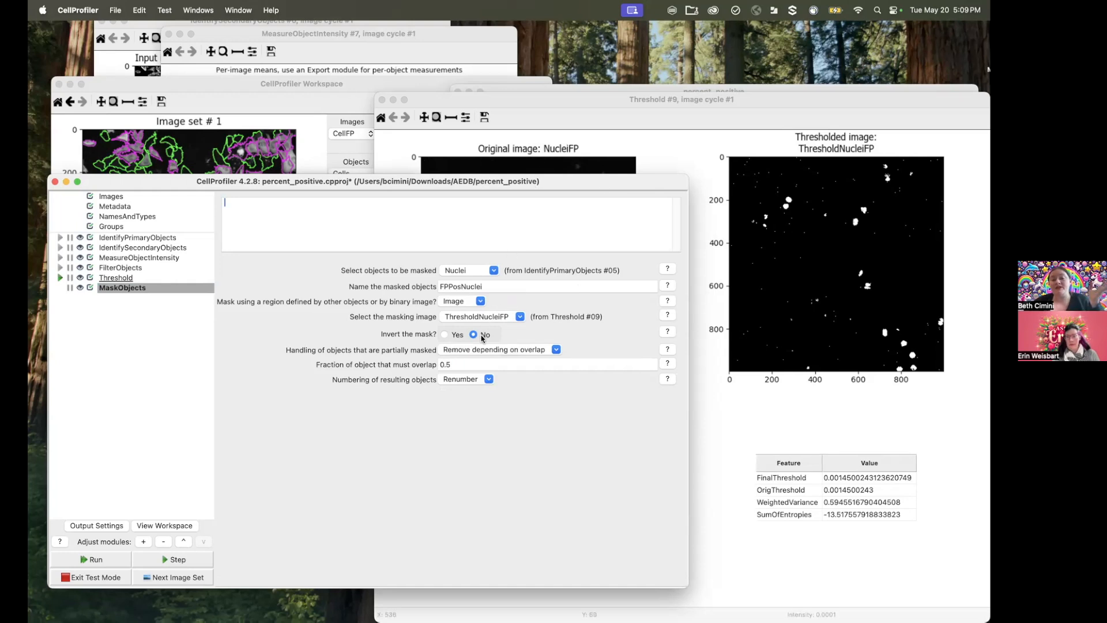
pyautogui.click(108, 562)
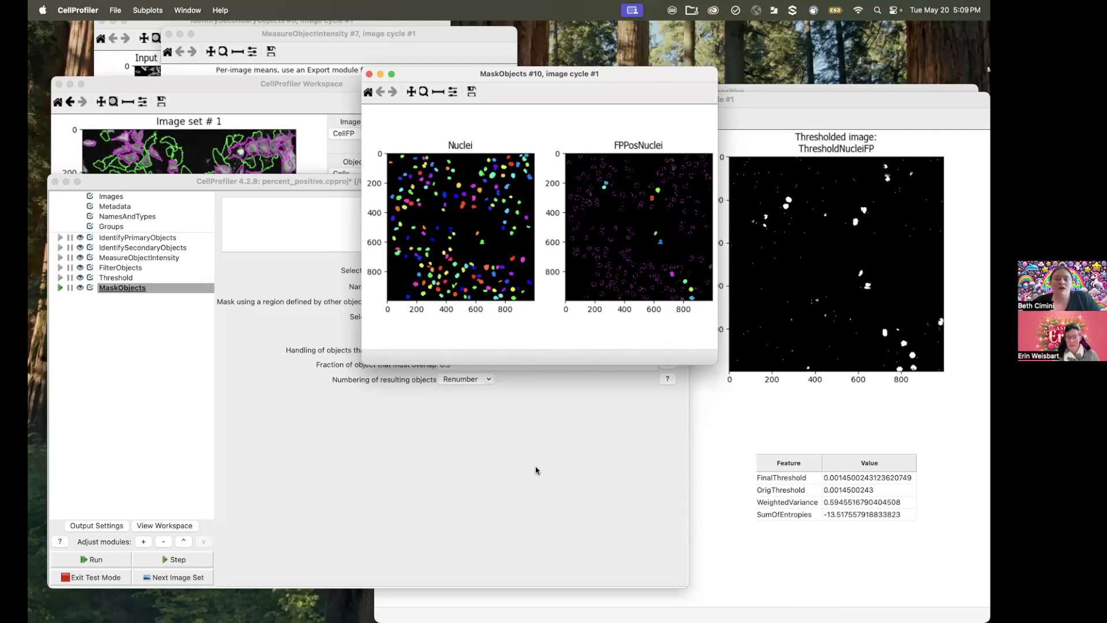
# Step: Review the FilterObjects settings and add a second MaskObjects module at the end of the pipeline
pyautogui.click(508, 489)
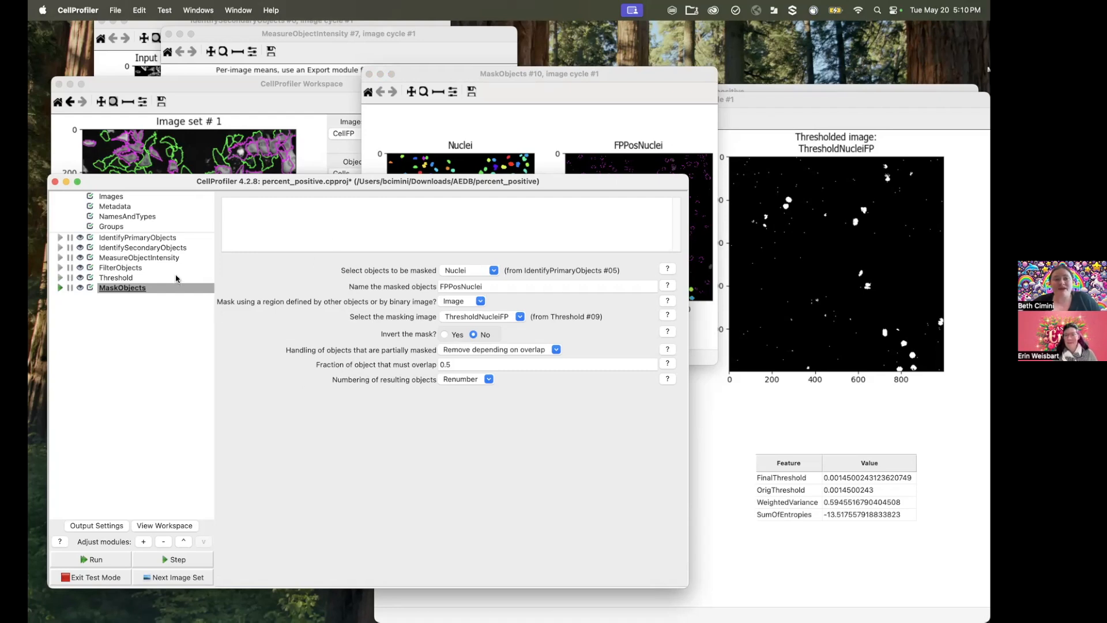
pyautogui.click(131, 268)
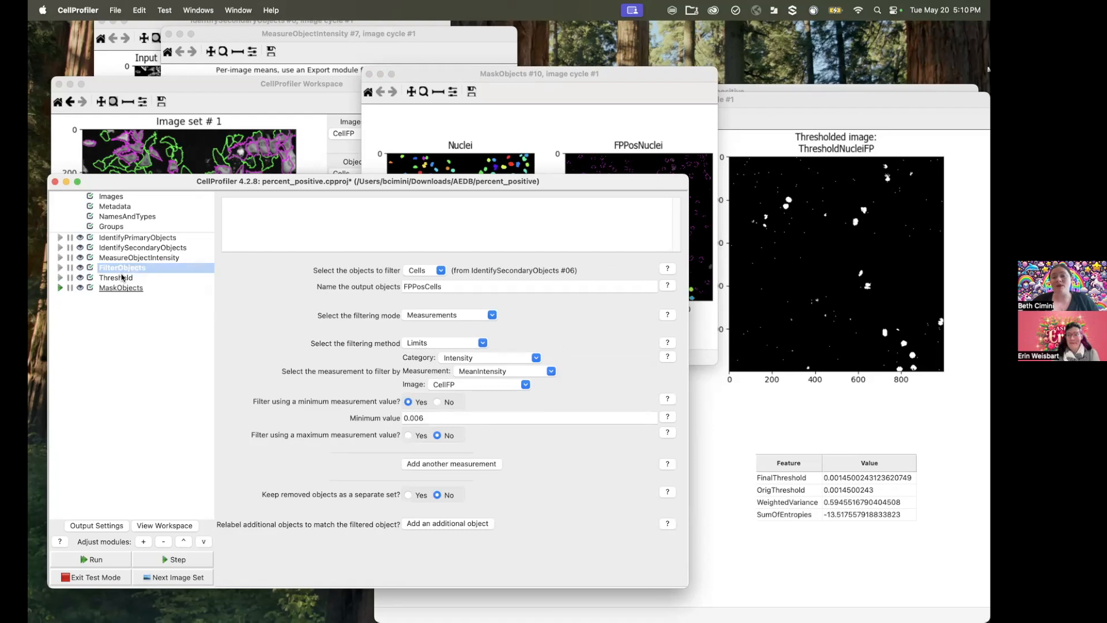
pyautogui.click(115, 290)
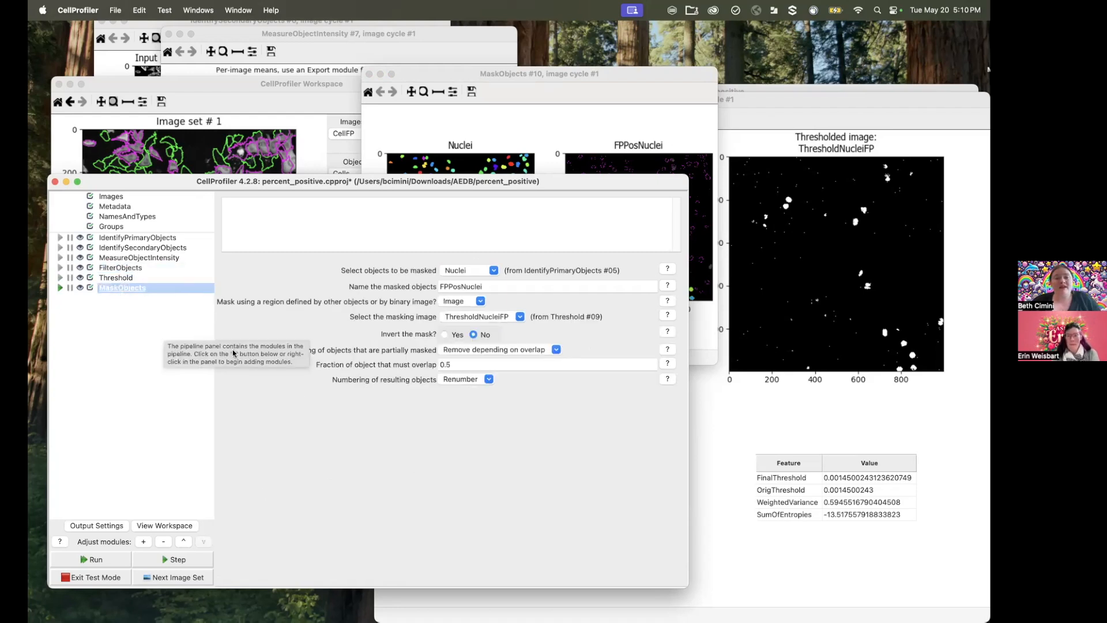
pyautogui.click(145, 542)
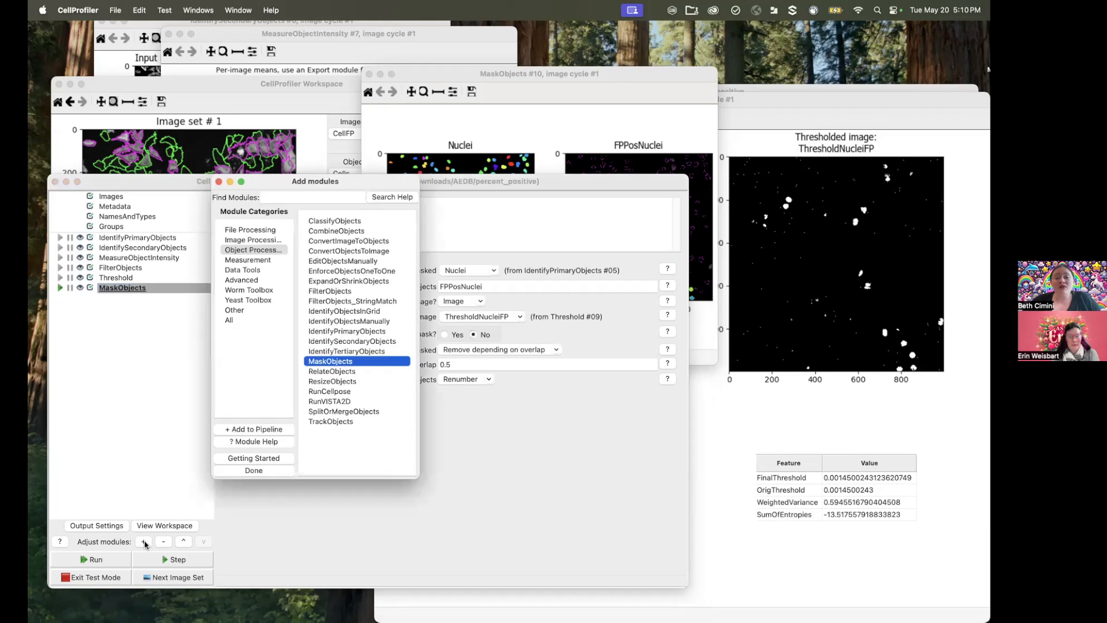
pyautogui.doubleClick(317, 364)
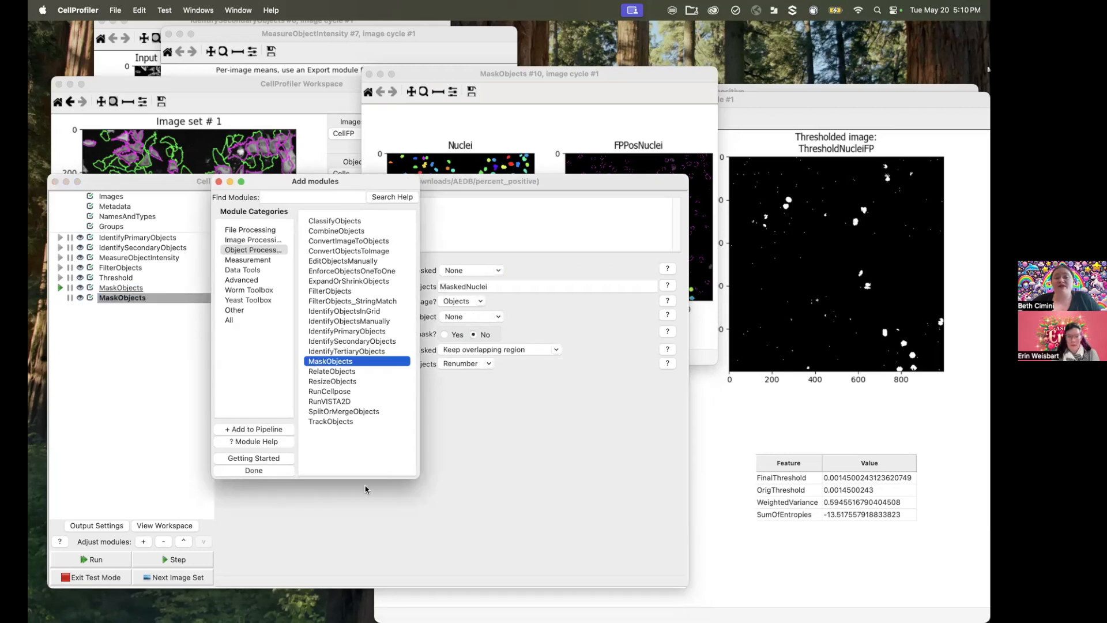
pyautogui.click(365, 533)
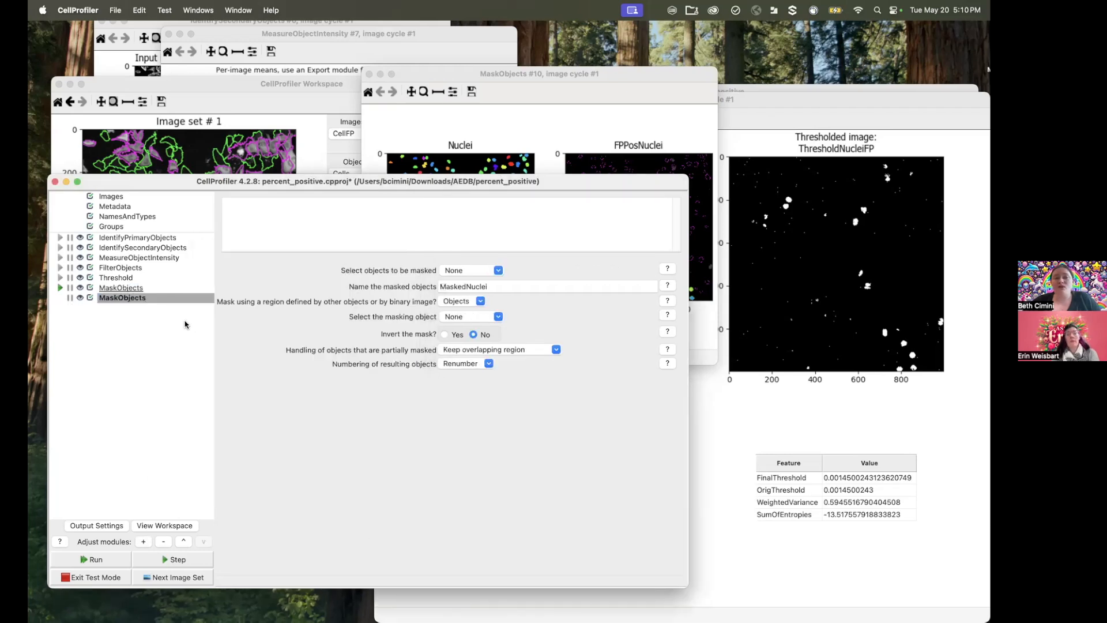
# Step: Configure the second MaskObjects module to mask FPPosCells with the FPPosNuclei objects, naming the output DoublePositiveCells
pyautogui.click(498, 270)
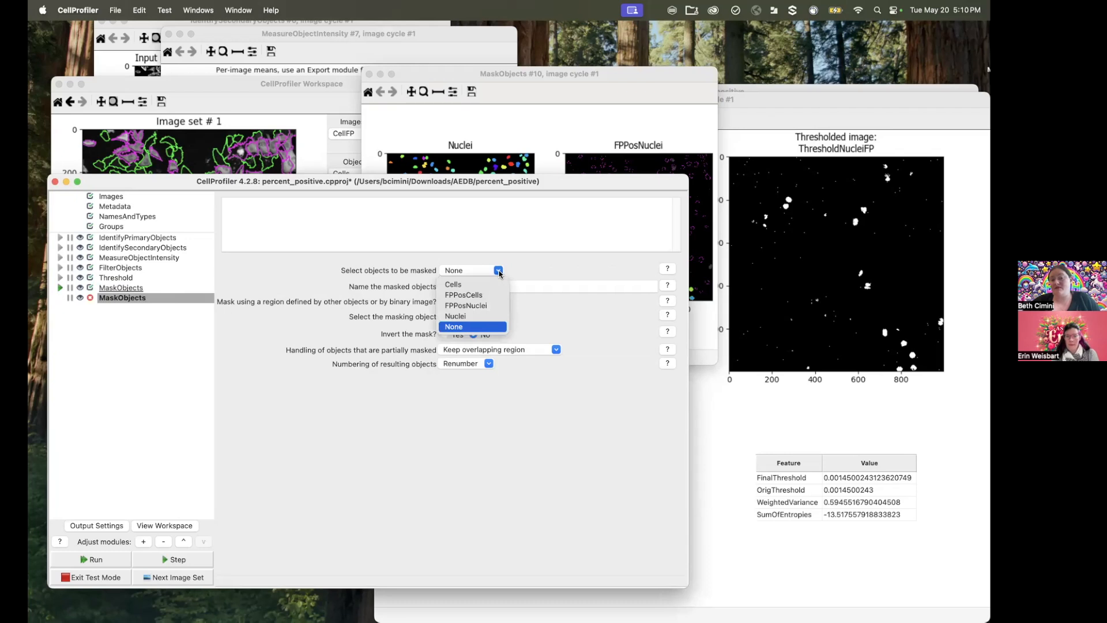
pyautogui.click(479, 299)
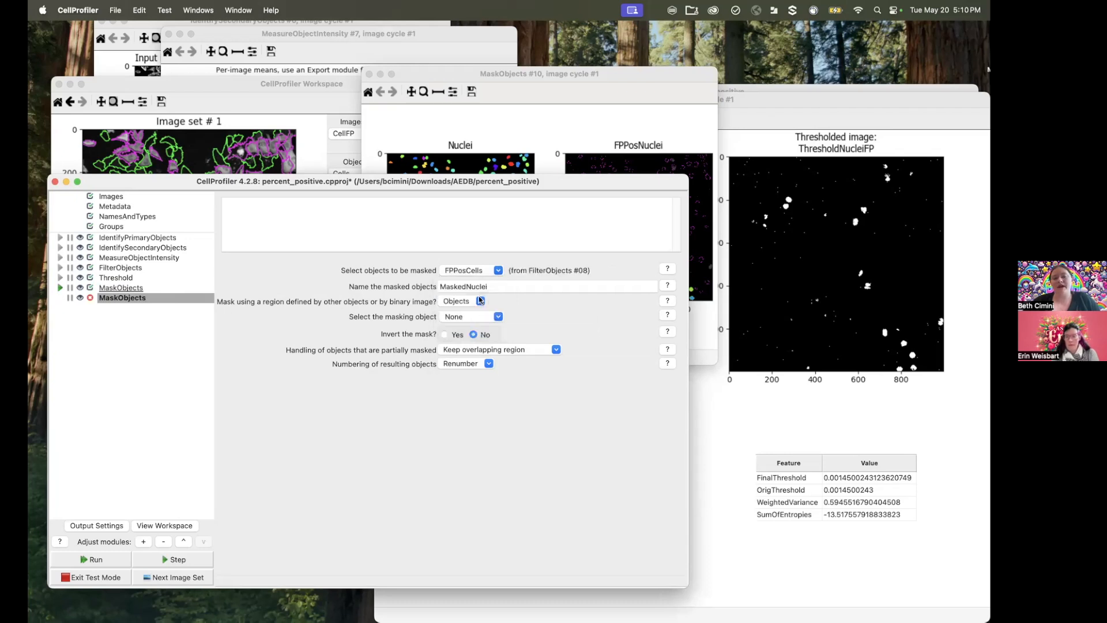
pyautogui.click(481, 285)
pyautogui.doubleClick(481, 285)
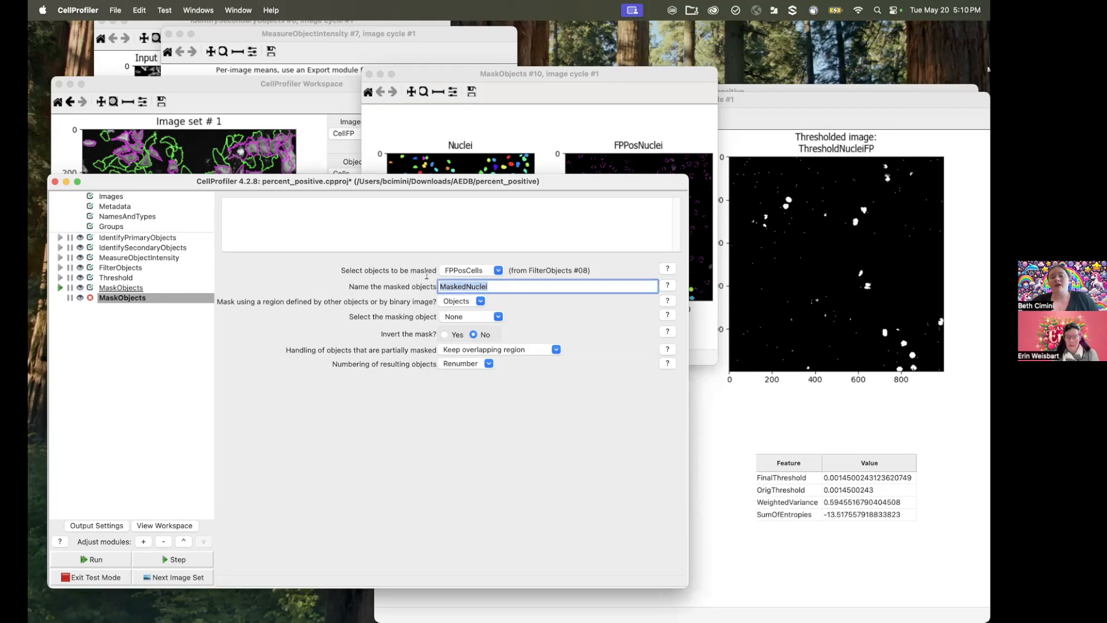
pyautogui.write('Double')
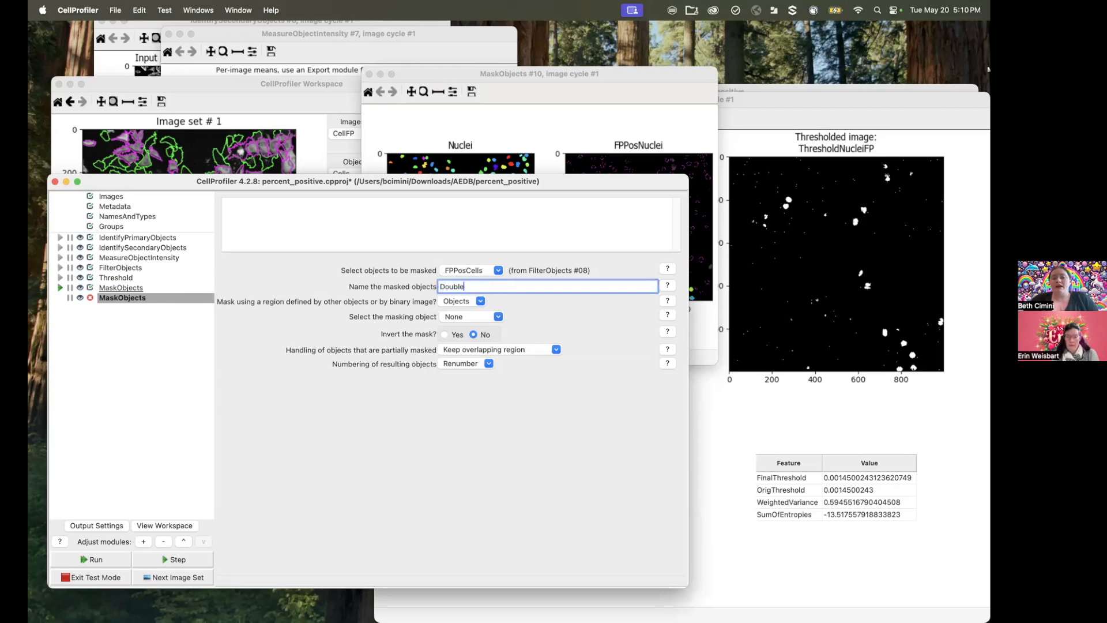
pyautogui.write('PositiveCells')
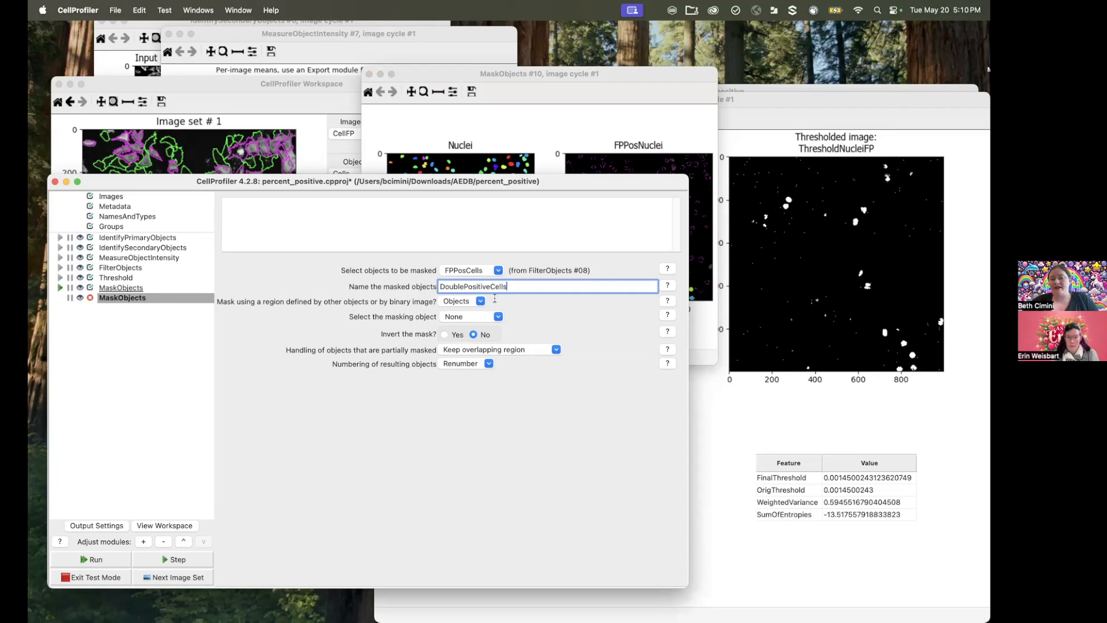
pyautogui.click(499, 316)
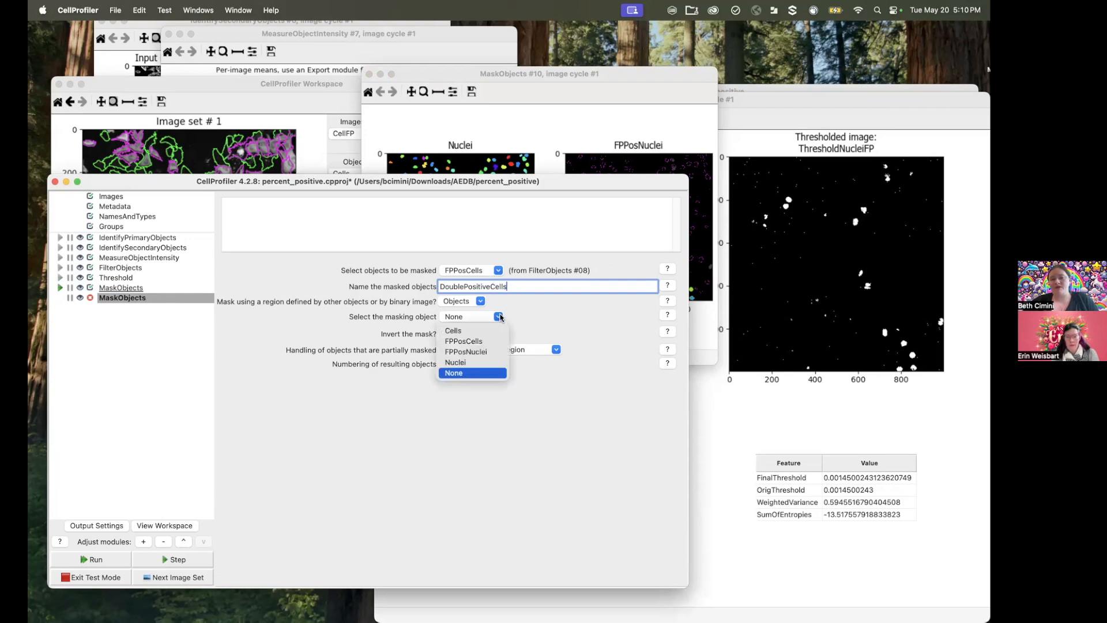
pyautogui.click(481, 353)
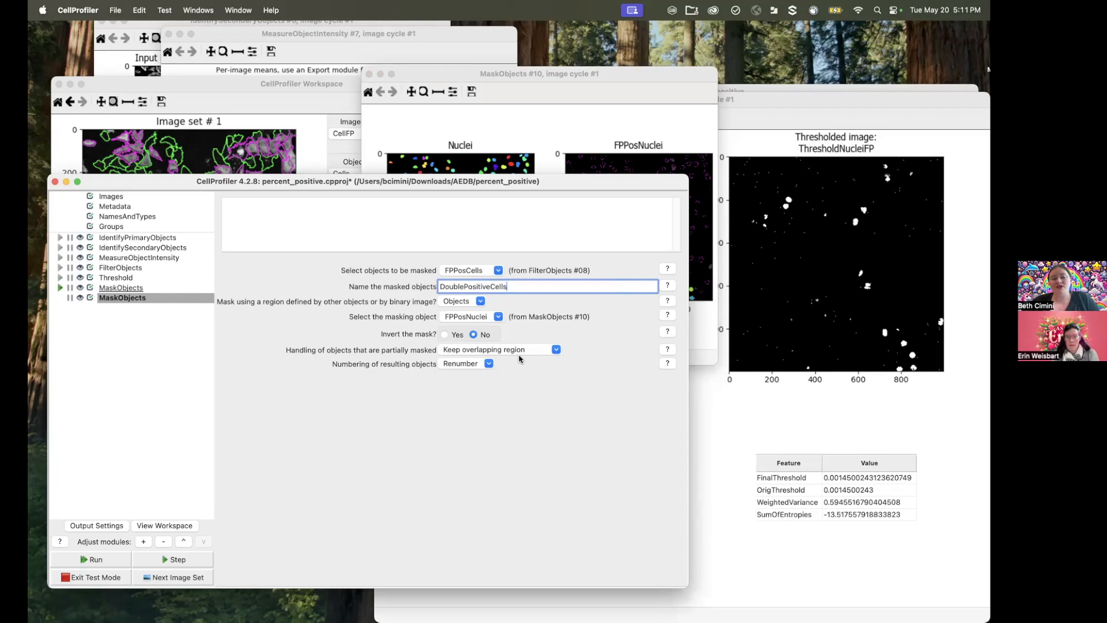
# Step: Run the second MaskObjects module and zoom in on the masked objects in the upper part of the DoublePositiveCells image
pyautogui.click(99, 562)
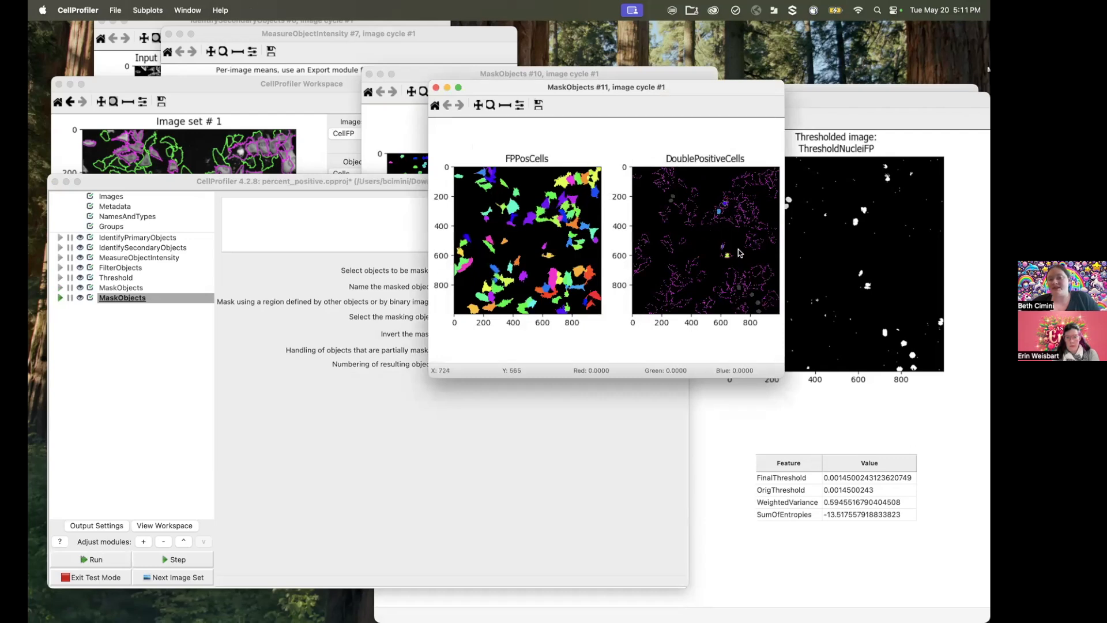
pyautogui.click(490, 105)
pyautogui.moveTo(707, 195); pyautogui.dragTo(739, 228)
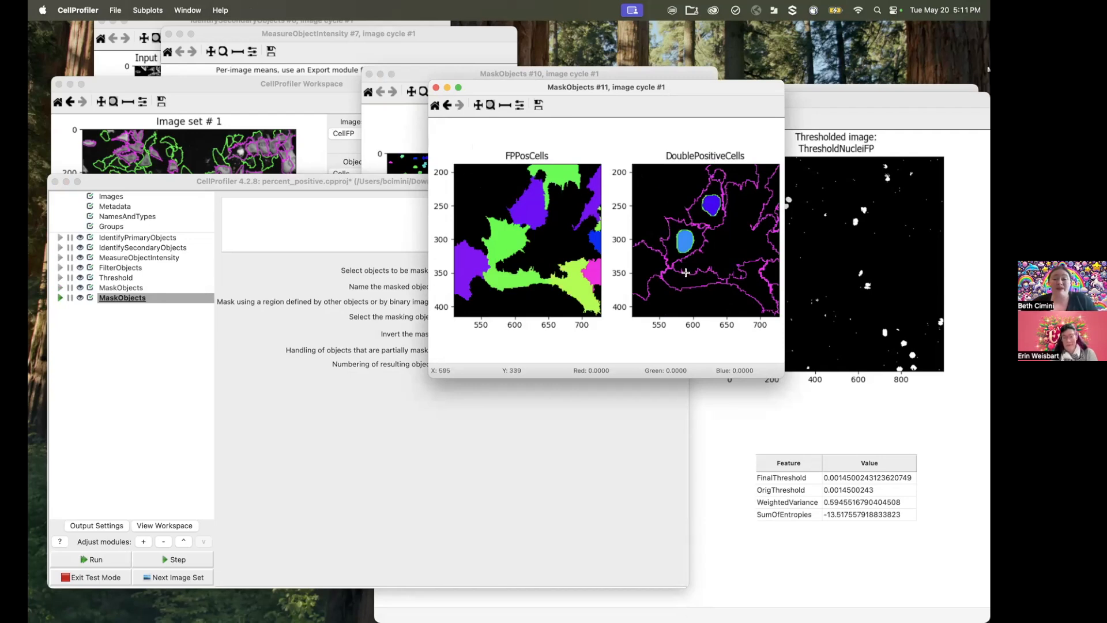
# Step: Set the second MaskObjects module's handling of partially masked objects to Keep and rerun it on the test image
pyautogui.click(564, 475)
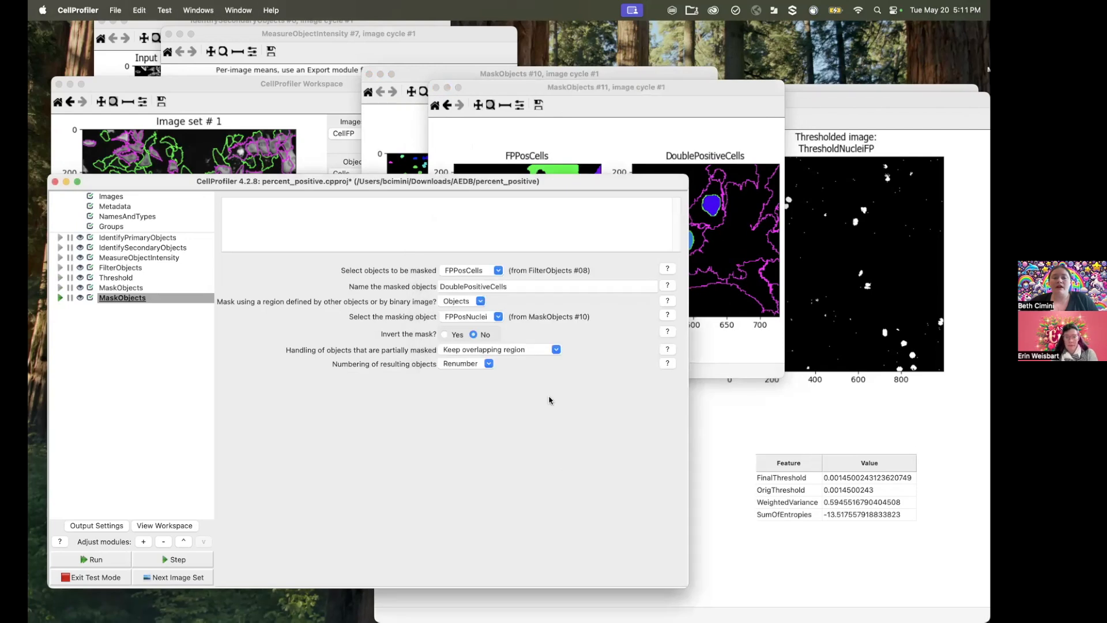
pyautogui.click(555, 349)
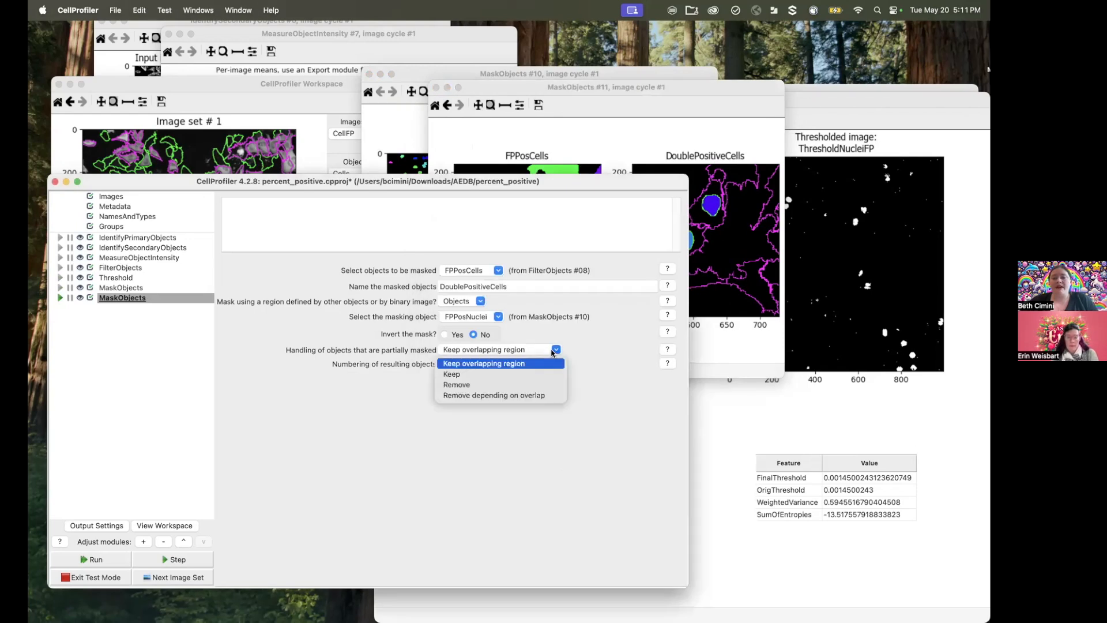
pyautogui.click(506, 374)
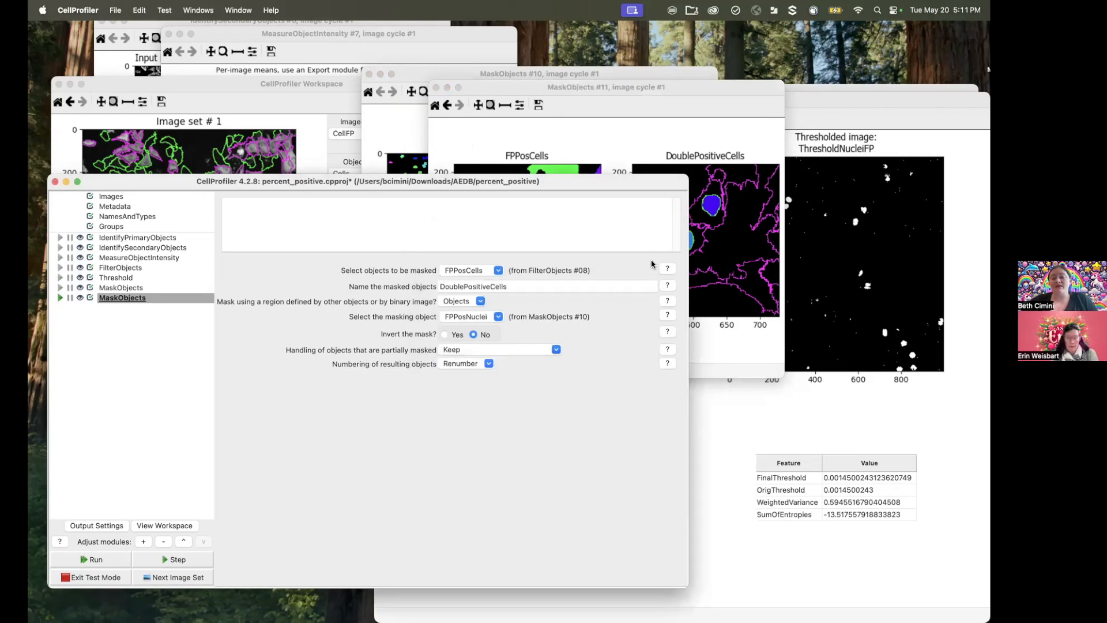
pyautogui.click(715, 173)
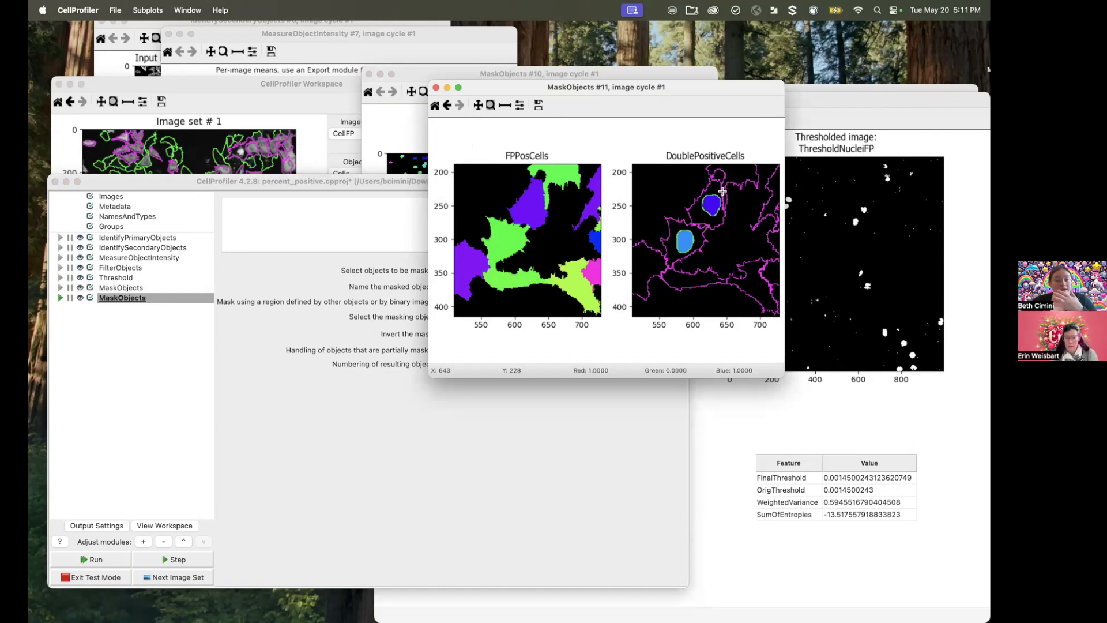
pyautogui.click(175, 558)
pyautogui.click(175, 558)
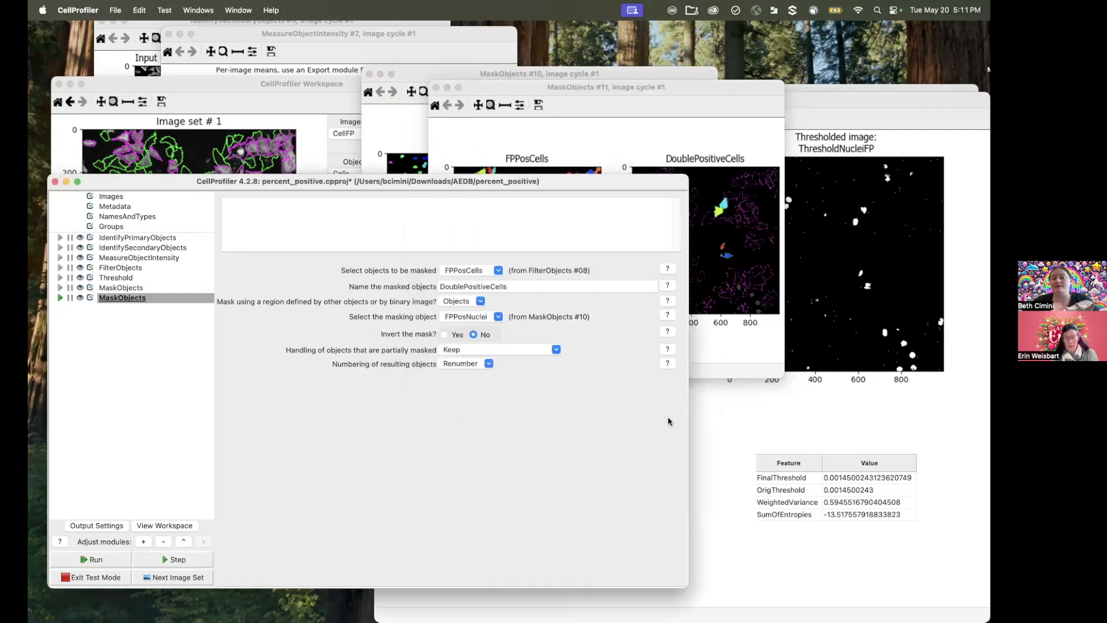
pyautogui.click(699, 359)
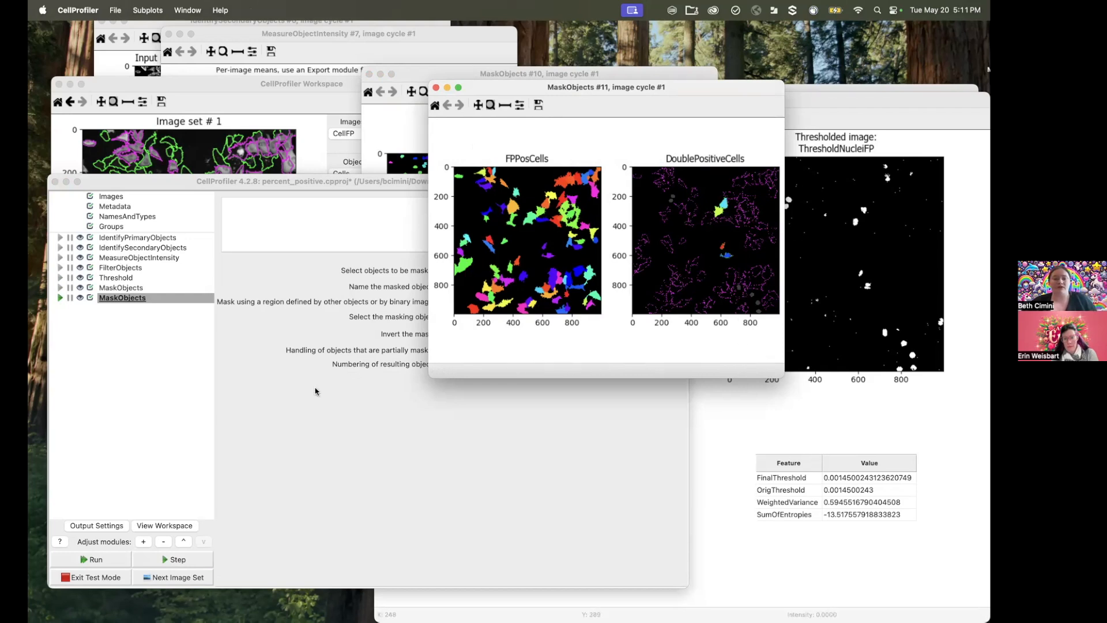
# Step: Duplicate the second MaskObjects module and set the copy to mask the FPPosNuclei objects, naming the output DoublePositiveNuclei
pyautogui.click(235, 351)
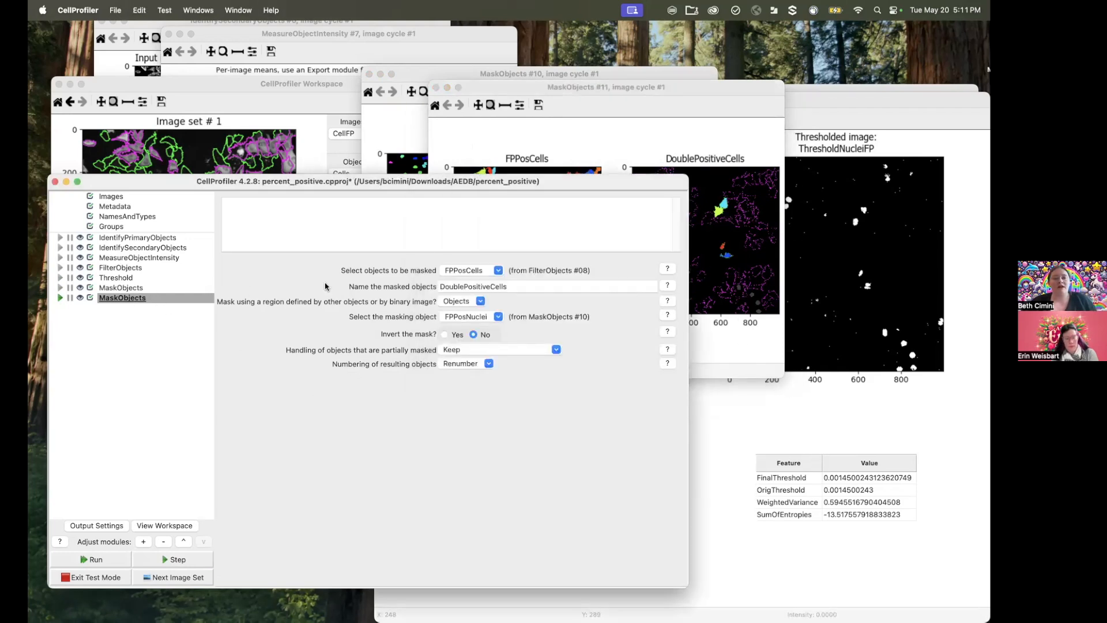
pyautogui.rightClick(139, 299)
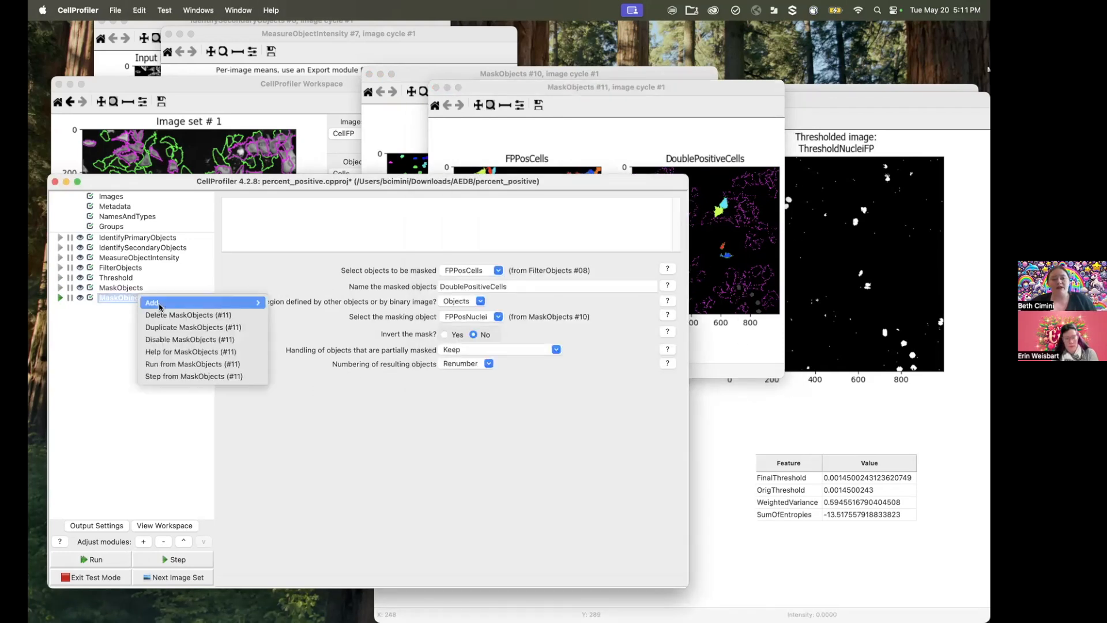
pyautogui.click(174, 328)
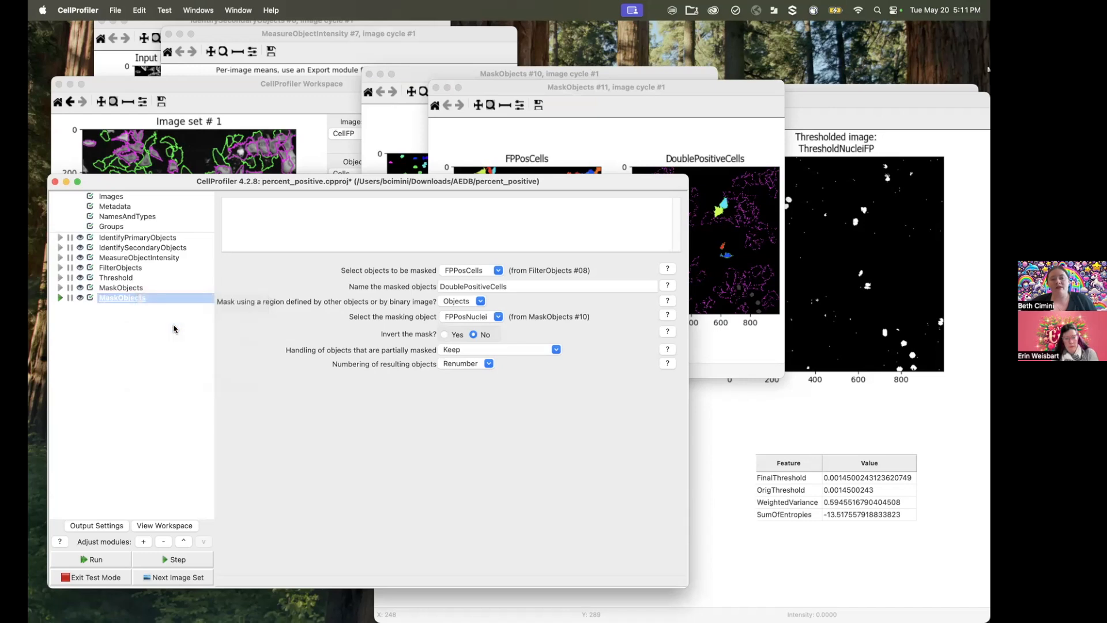
pyautogui.click(523, 272)
pyautogui.click(491, 316)
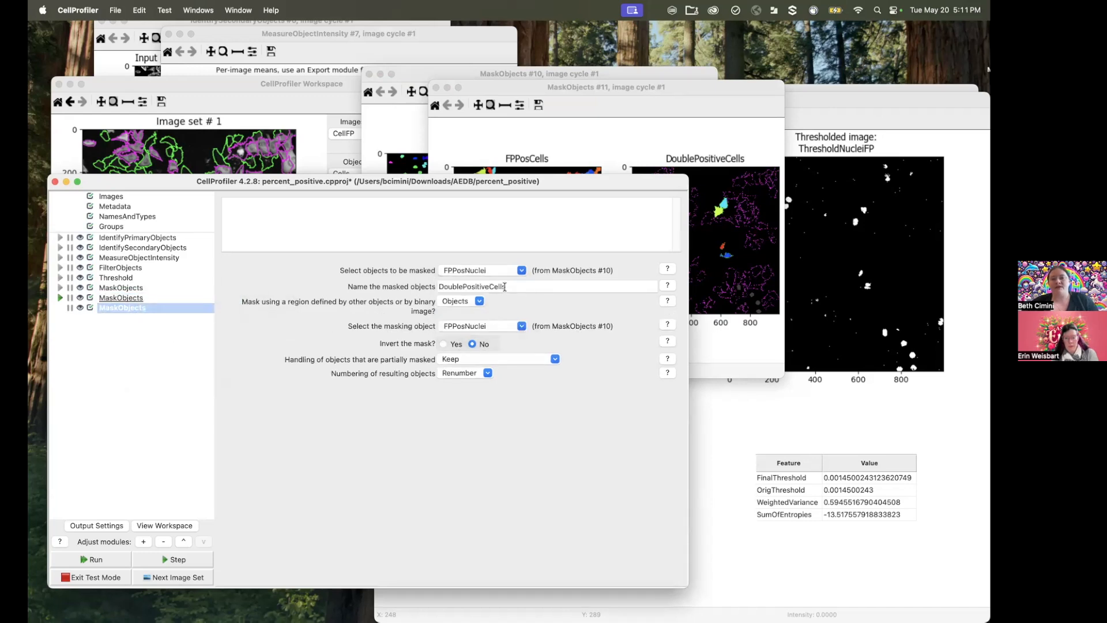
pyautogui.moveTo(516, 285); pyautogui.dragTo(487, 286)
pyautogui.write('Nuclei')
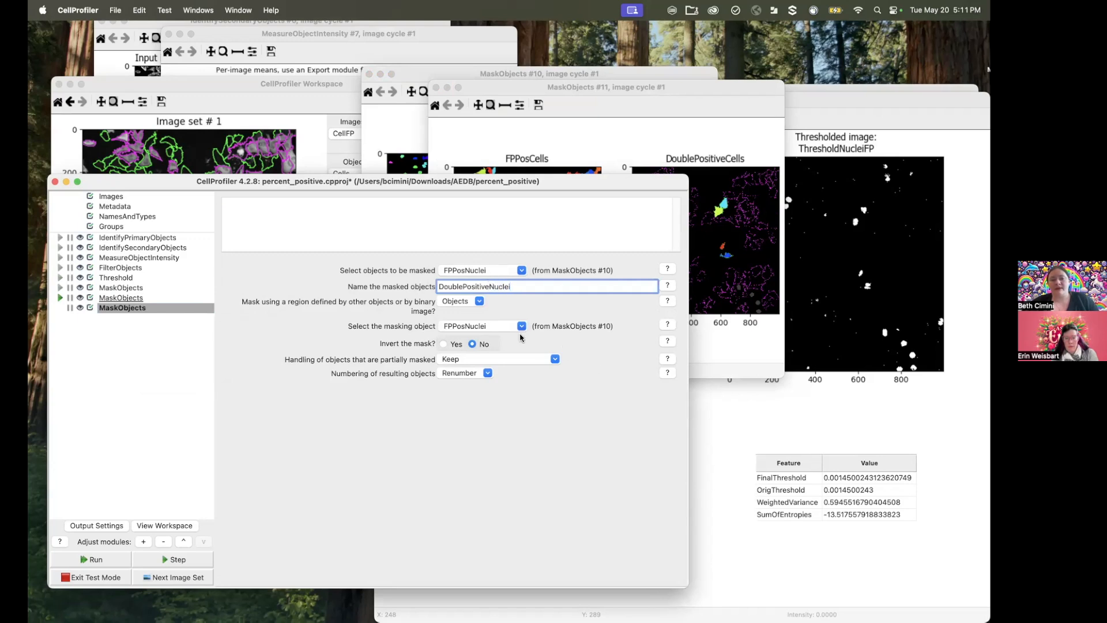
# Step: Select FPPosCells as the masking object for DoublePositiveNuclei and run the duplicated MaskObjects module
pyautogui.click(521, 326)
pyautogui.click(489, 361)
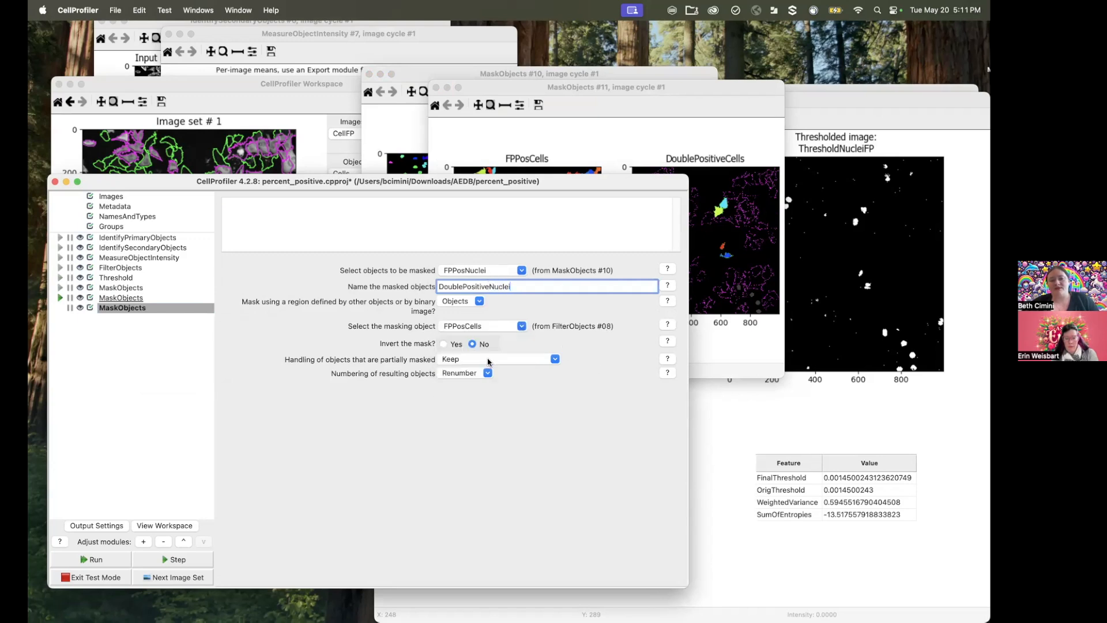
pyautogui.click(102, 557)
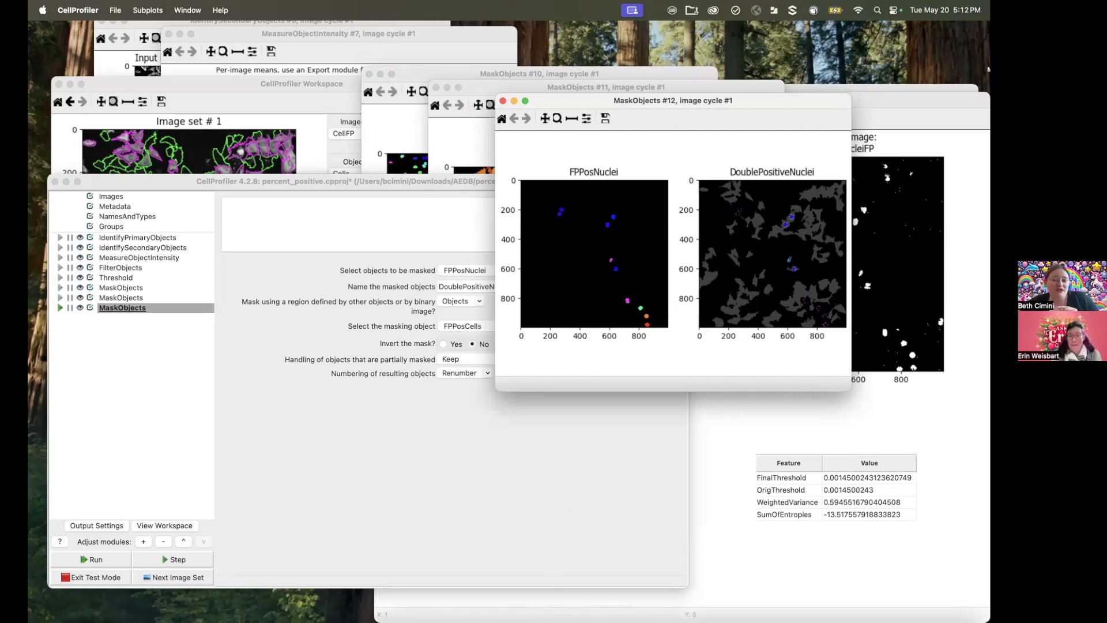
# Step: Review the first MaskObjects module's settings and close all open module result windows
pyautogui.click(395, 452)
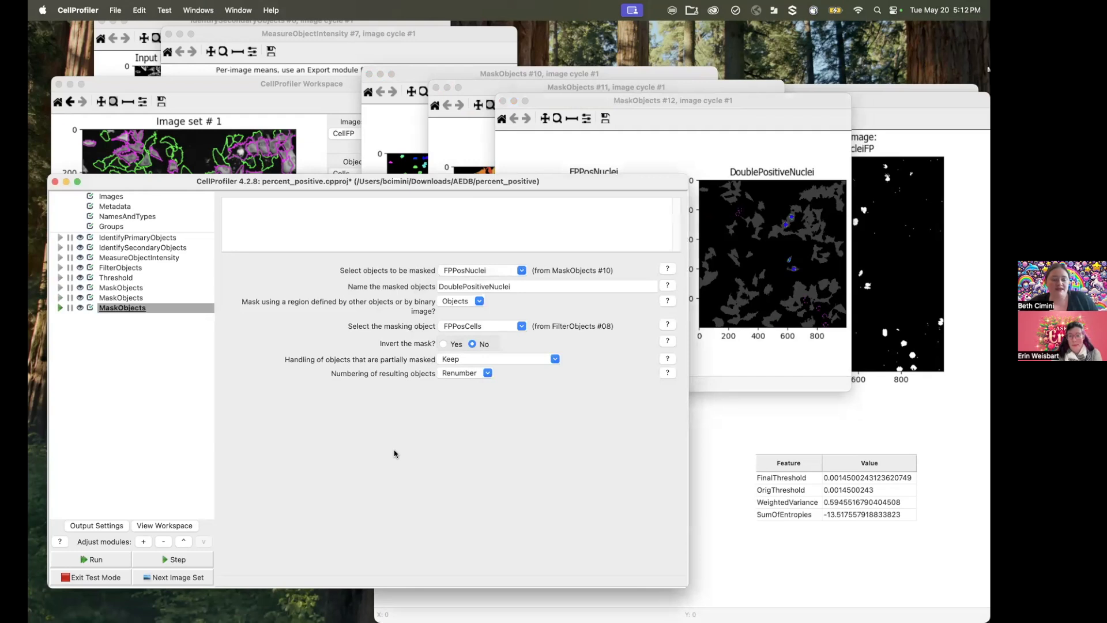
pyautogui.click(134, 279)
pyautogui.click(135, 290)
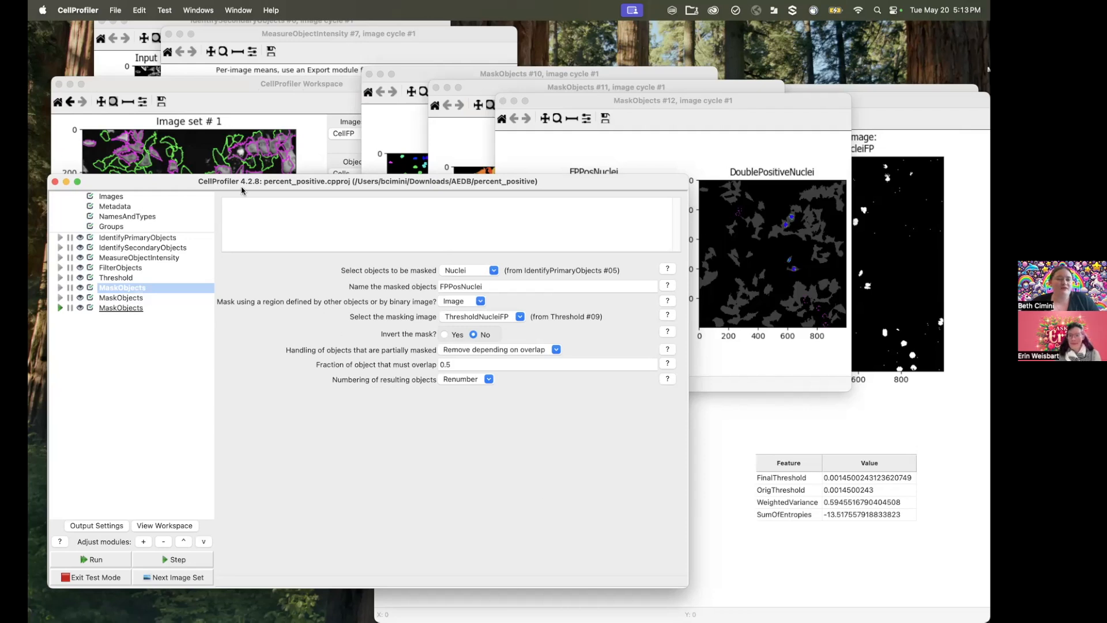
pyautogui.click(205, 10)
pyautogui.click(209, 30)
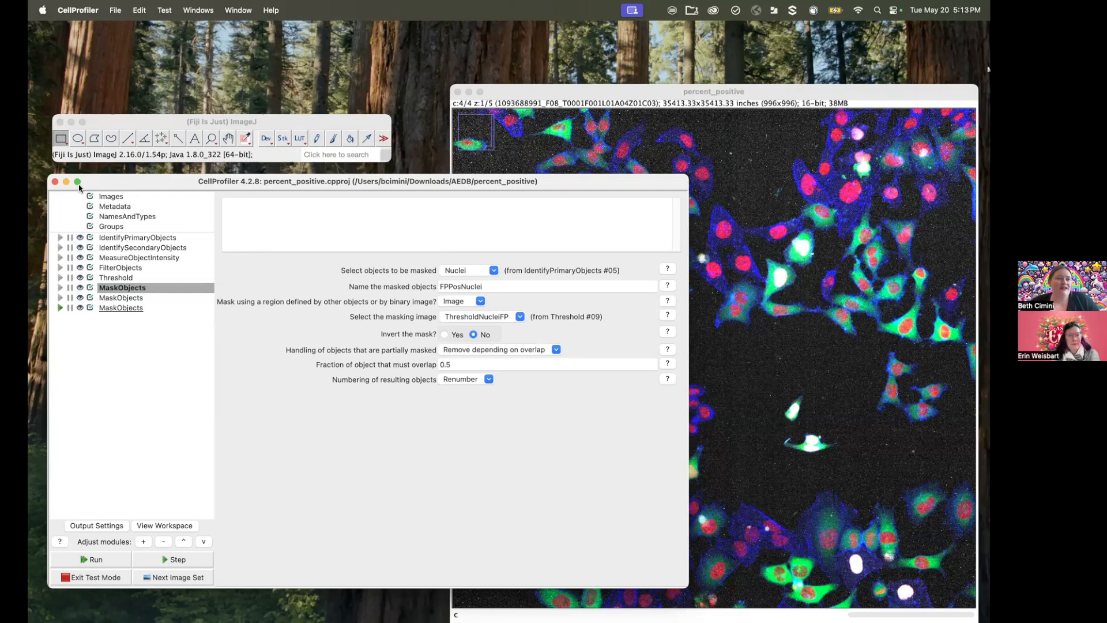
# Step: Open the recent project speckles.cpproj and start test mode
pyautogui.click(117, 16)
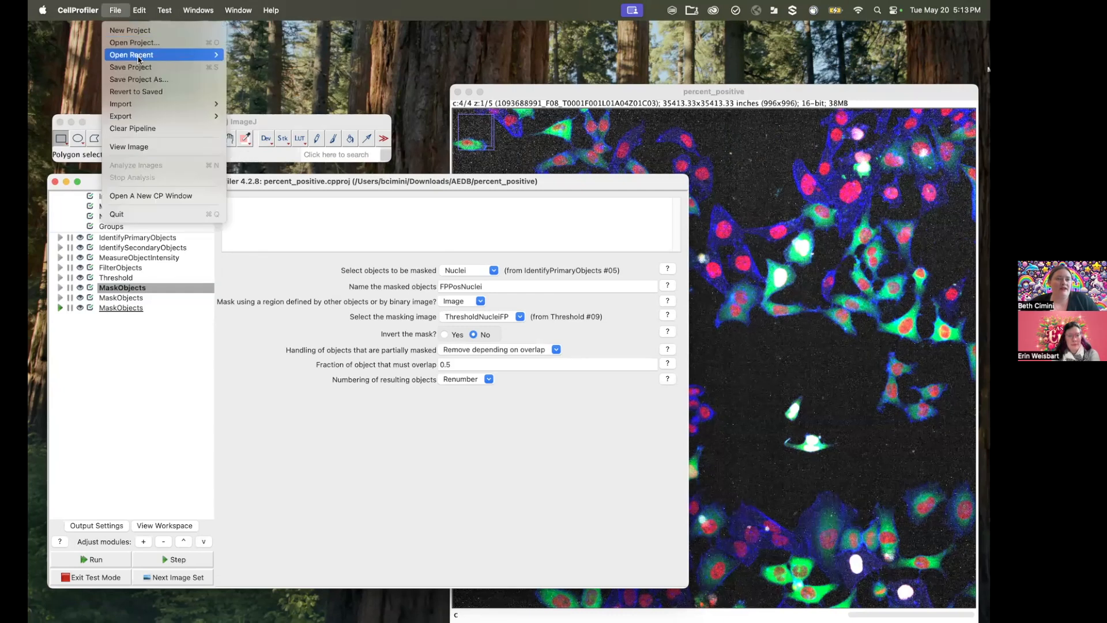
pyautogui.moveTo(138, 55)
pyautogui.click(294, 67)
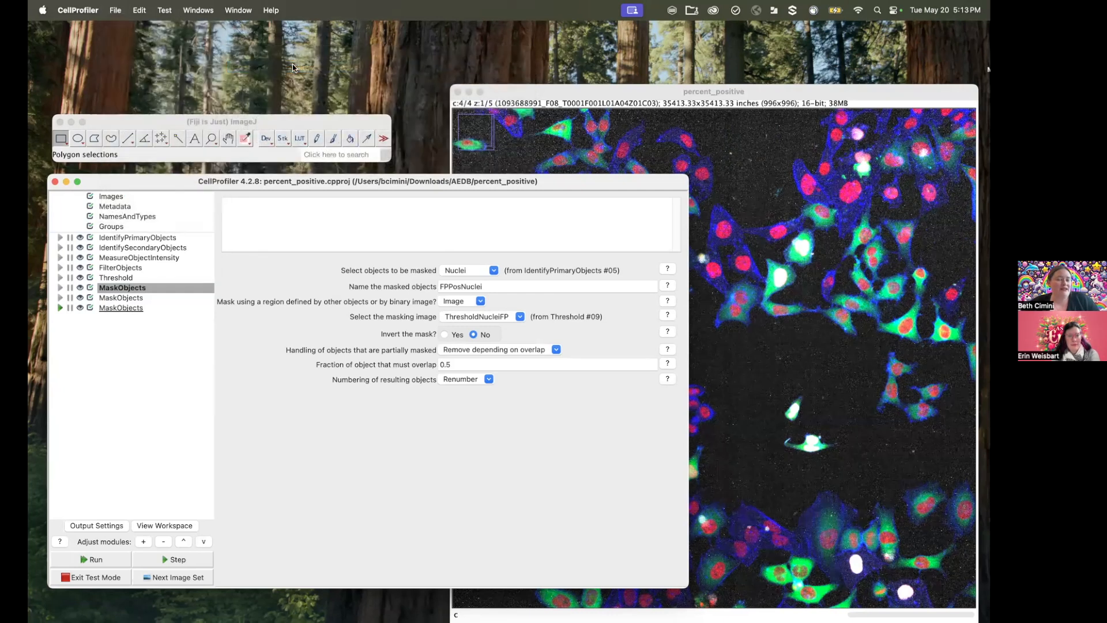
pyautogui.click(408, 414)
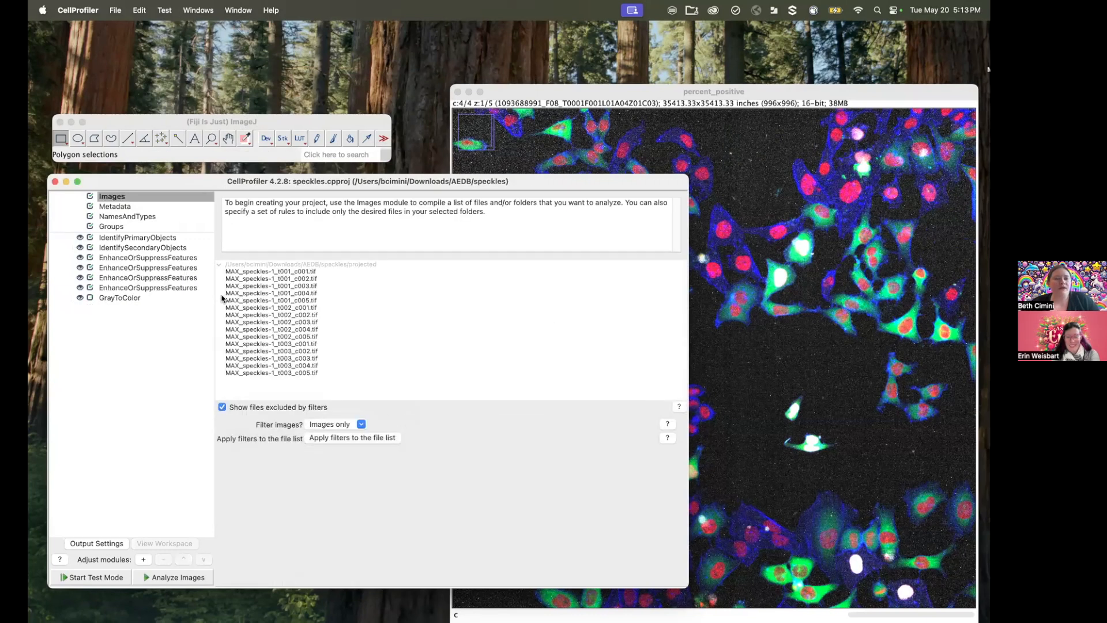
pyautogui.click(111, 577)
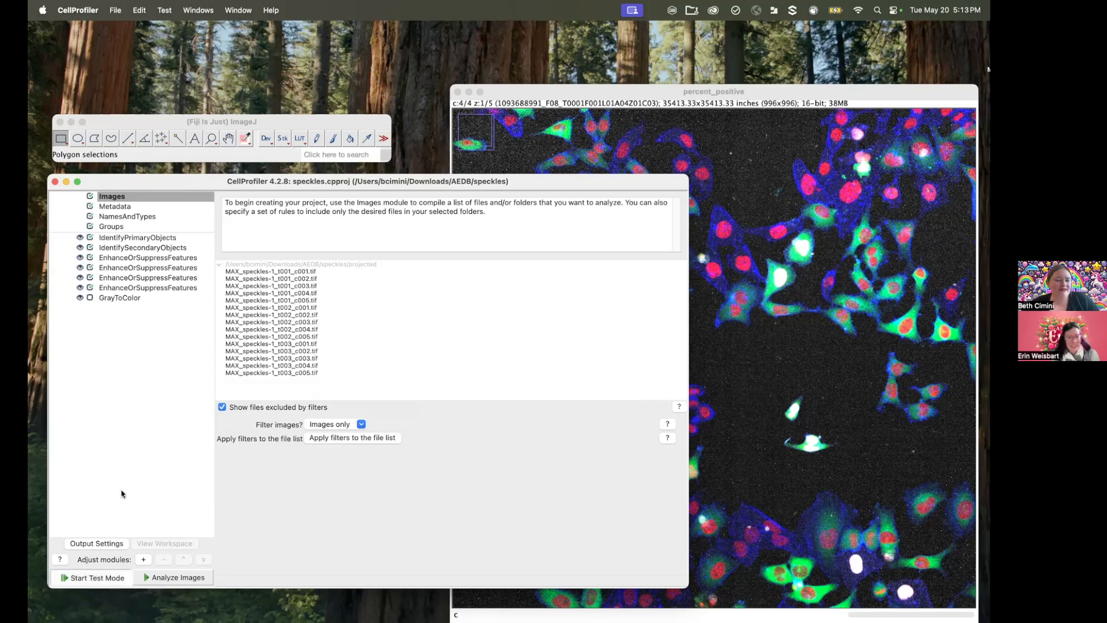
# Step: Add an IdentifyPrimaryObjects module after the last EnhanceOrSuppressFeatures module in the speckles pipeline
pyautogui.click(165, 296)
pyautogui.click(166, 289)
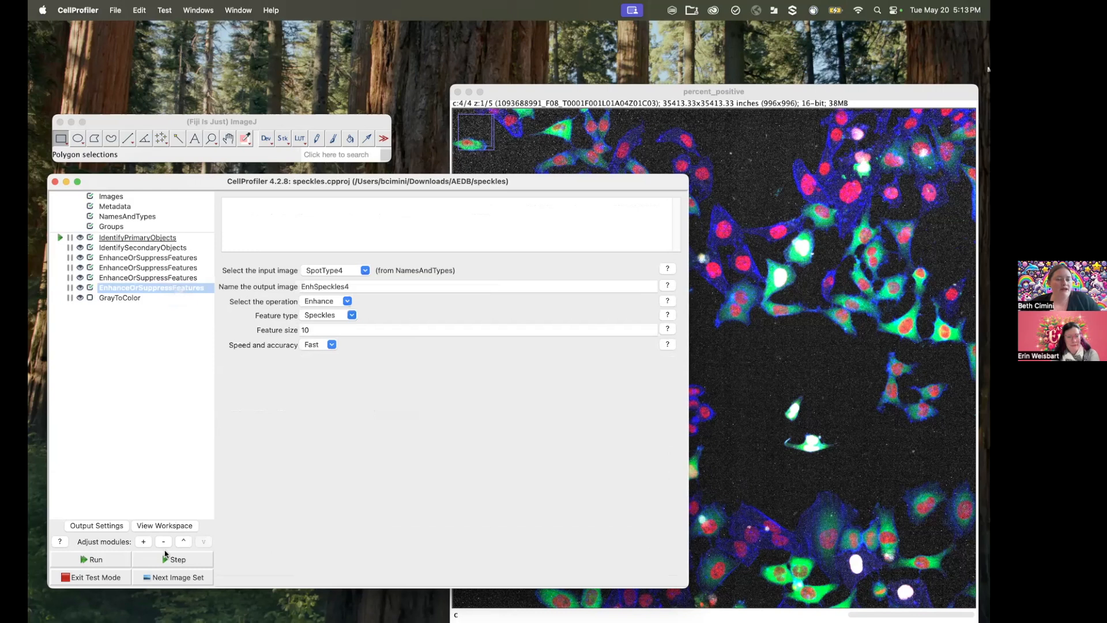
pyautogui.click(144, 540)
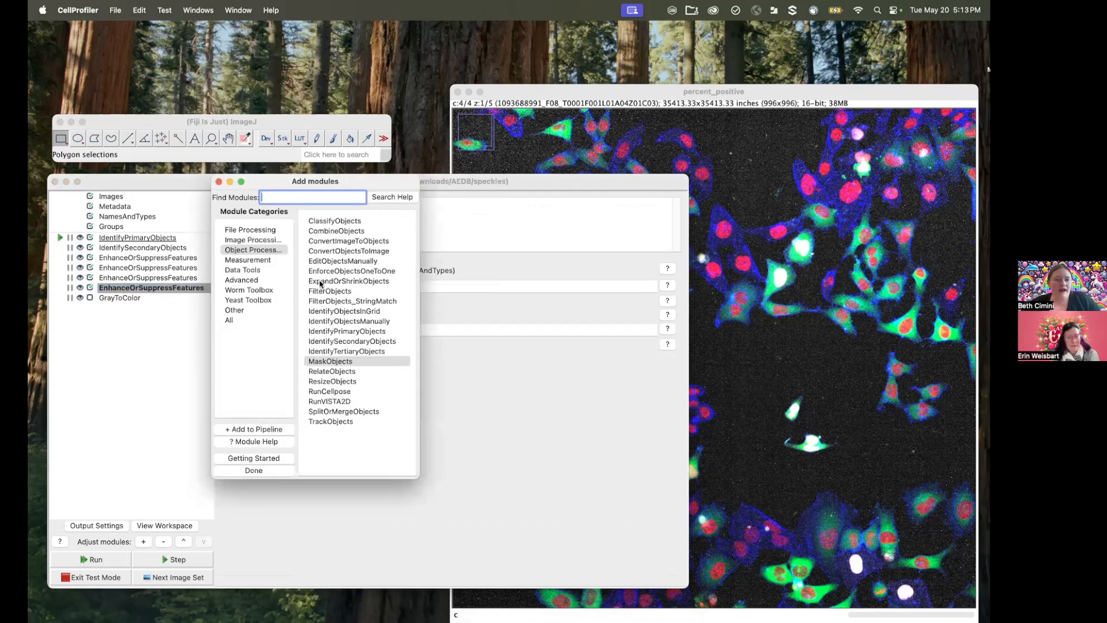
pyautogui.doubleClick(363, 331)
pyautogui.click(494, 438)
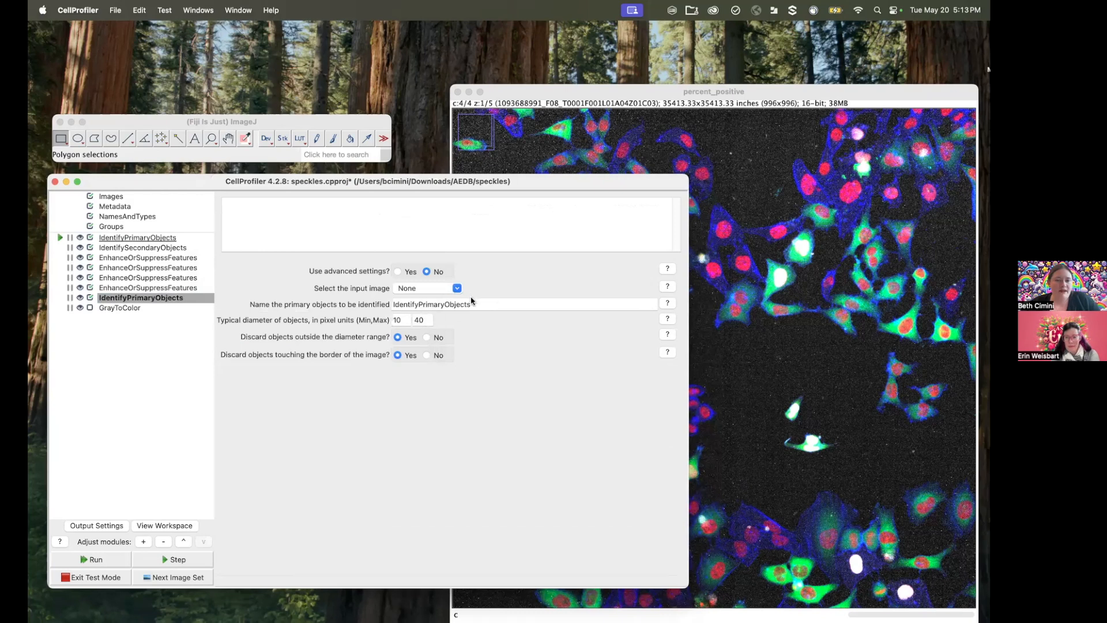
# Step: Set the new IdentifyPrimaryObjects module's input image to EnhSpeckles3 and name the identified objects SpecklesCh3
pyautogui.click(462, 292)
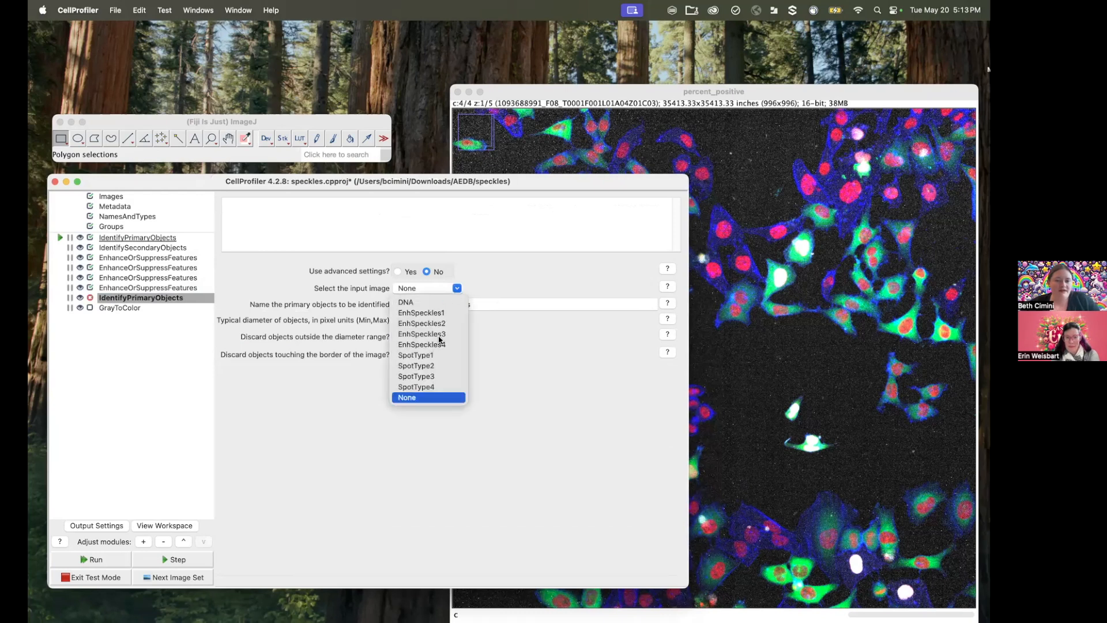
pyautogui.click(432, 378)
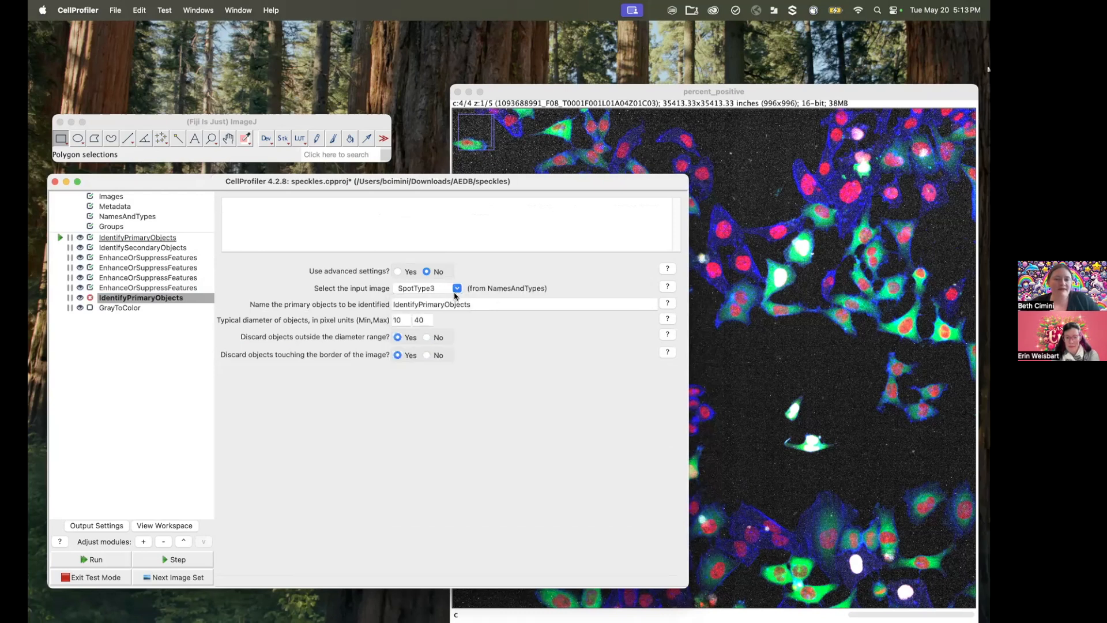
pyautogui.press('Tab')
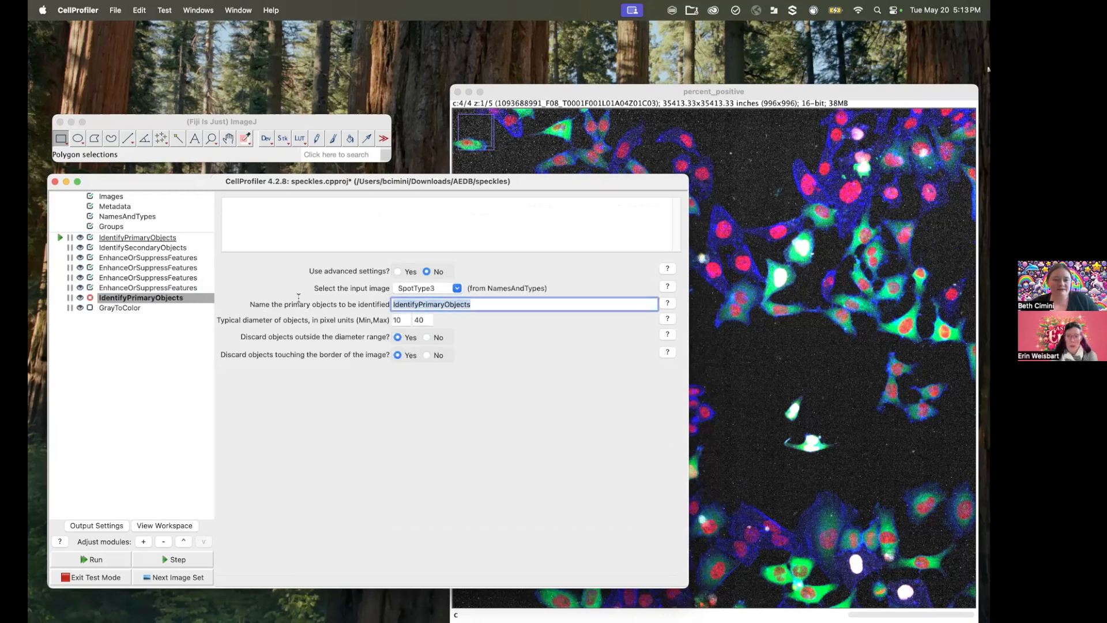
pyautogui.click(456, 288)
pyautogui.click(447, 334)
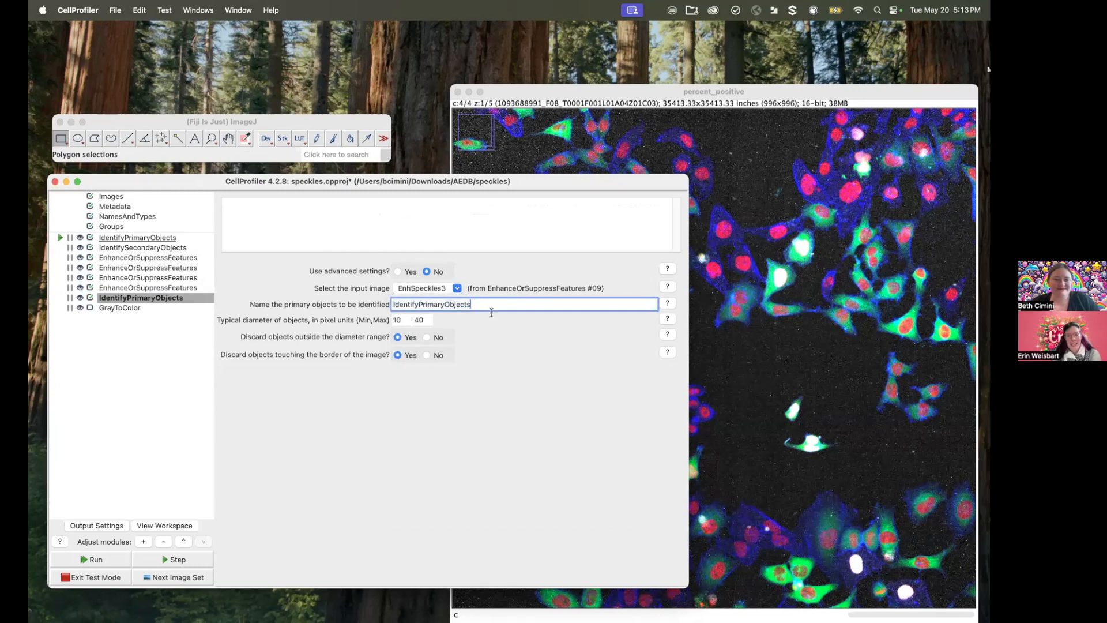
pyautogui.write('Spe')
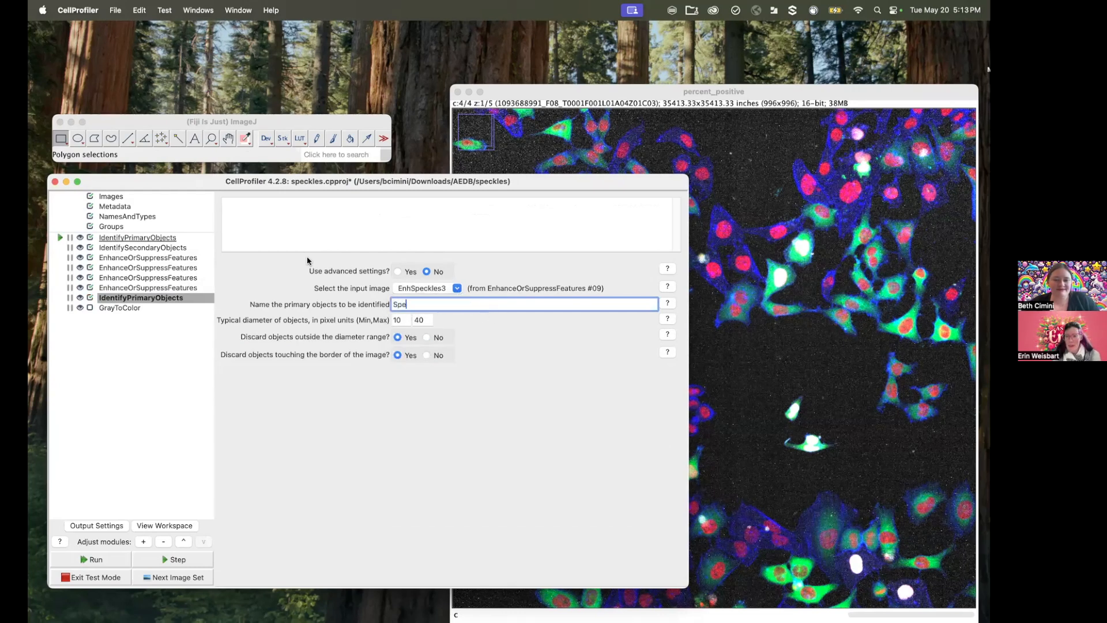
pyautogui.write('cklesType')
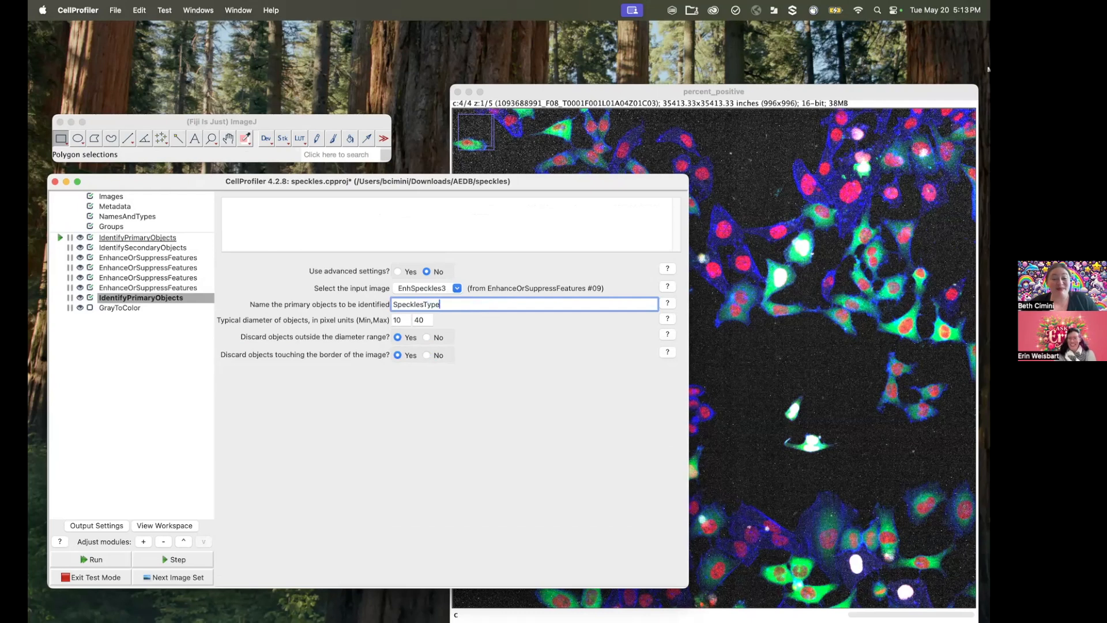
pyautogui.press('BackSpace')
pyautogui.press('BackSpace')
pyautogui.press('BackSpace')
pyautogui.press('BackSpace')
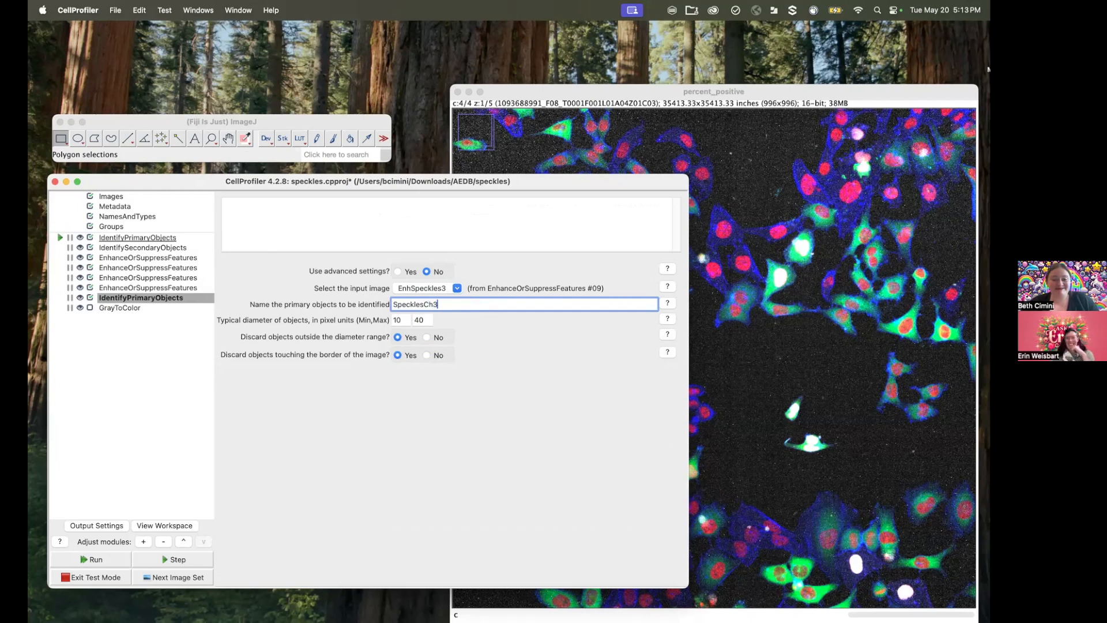
# Step: Set the typical diameter range of the SpecklesCh3 objects to 2 minimum and 10 maximum pixels
pyautogui.doubleClick(403, 320)
pyautogui.write('2')
pyautogui.doubleClick(416, 320)
pyautogui.write('10')
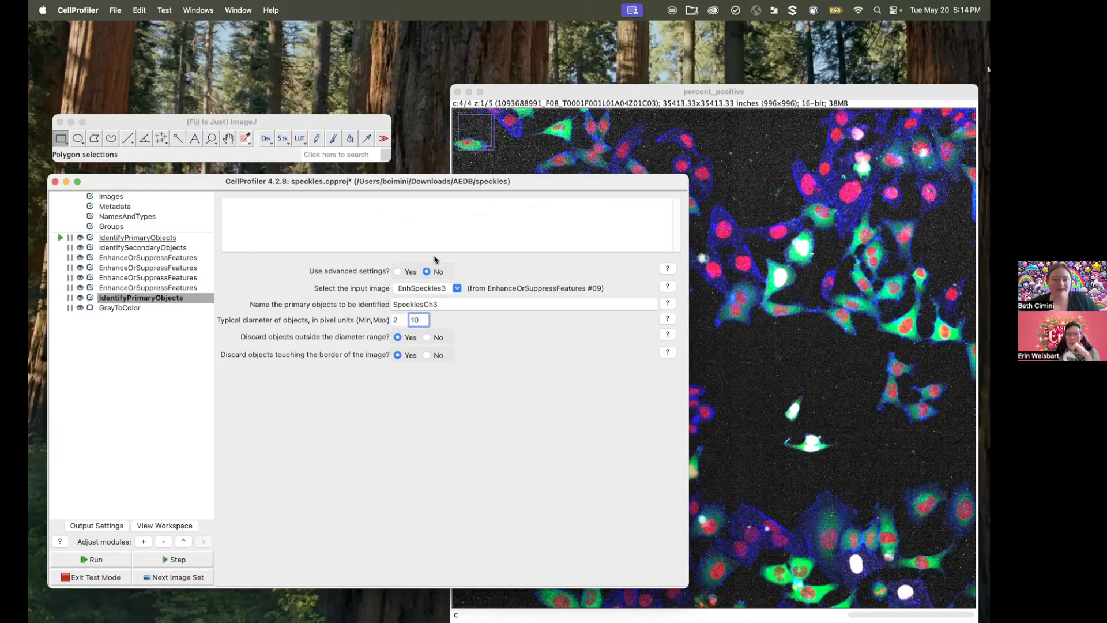
# Step: Enable advanced settings for SpecklesCh3 and choose the Robust Background thresholding method with 10 deviations
pyautogui.click(398, 271)
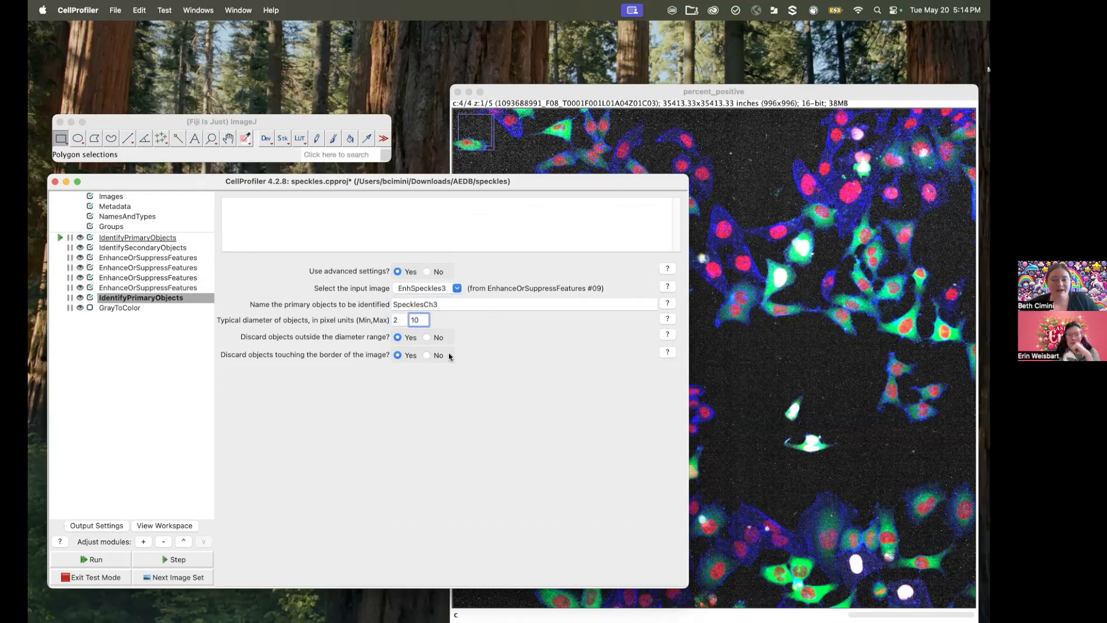
pyautogui.click(535, 383)
pyautogui.click(522, 419)
pyautogui.click(458, 458)
pyautogui.write('10')
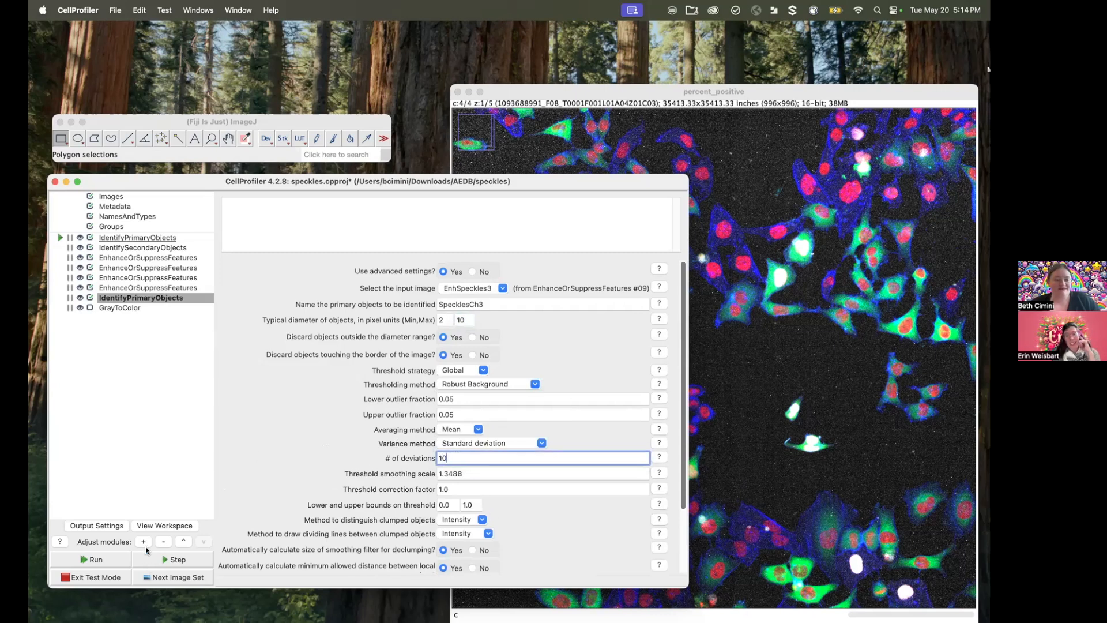
# Step: Add a RelateObjects module after the SpecklesCh3 IdentifyPrimaryObjects module and close the module chooser
pyautogui.click(144, 542)
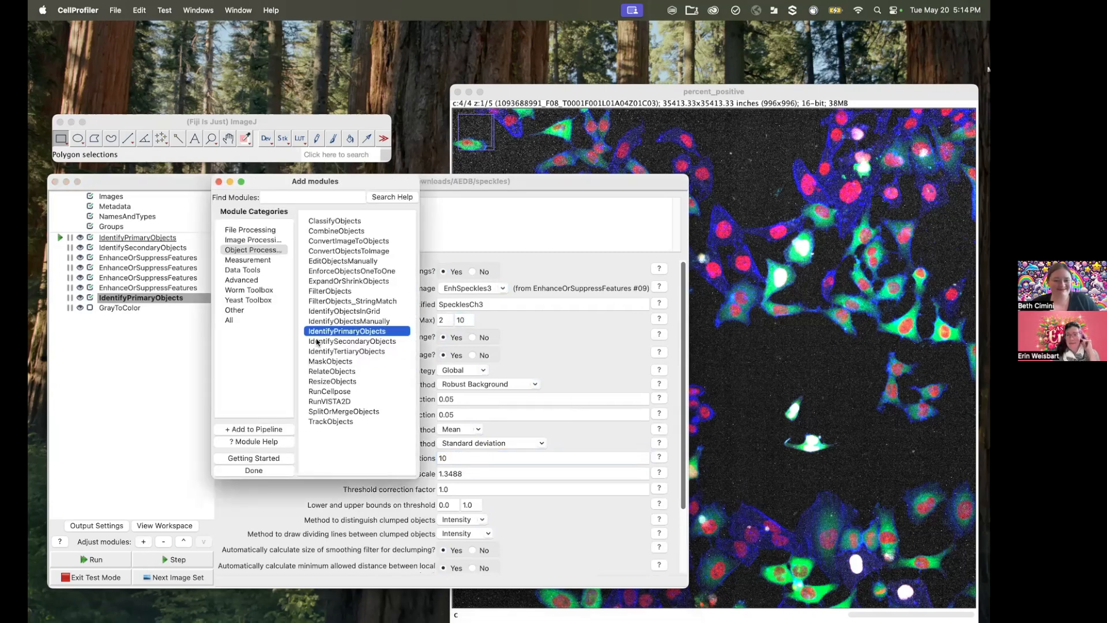
pyautogui.doubleClick(346, 371)
pyautogui.click(239, 382)
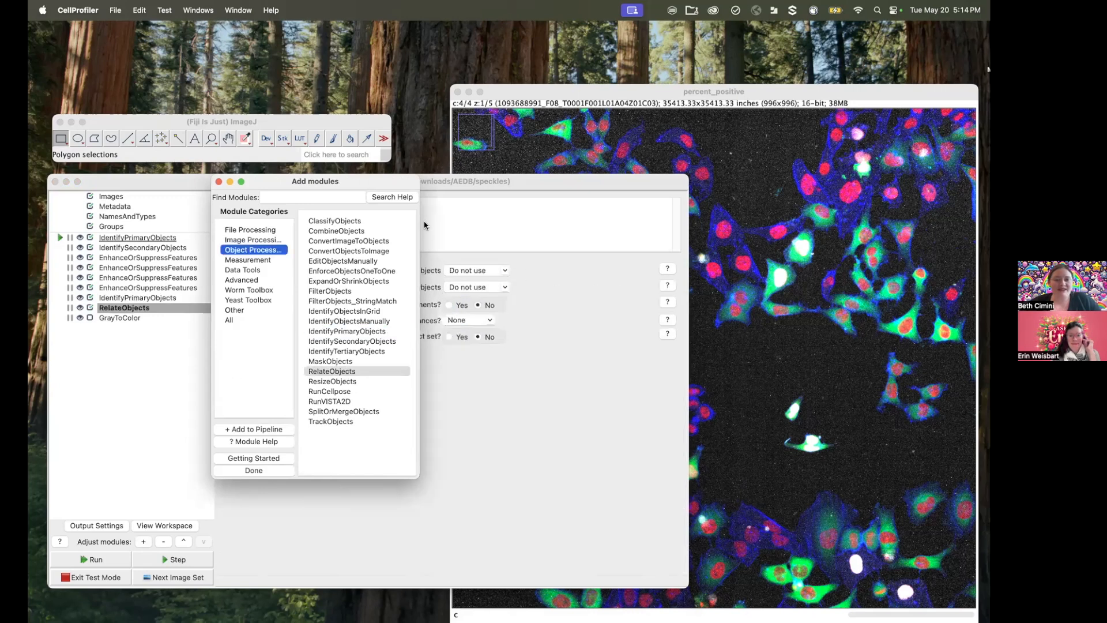
pyautogui.click(219, 182)
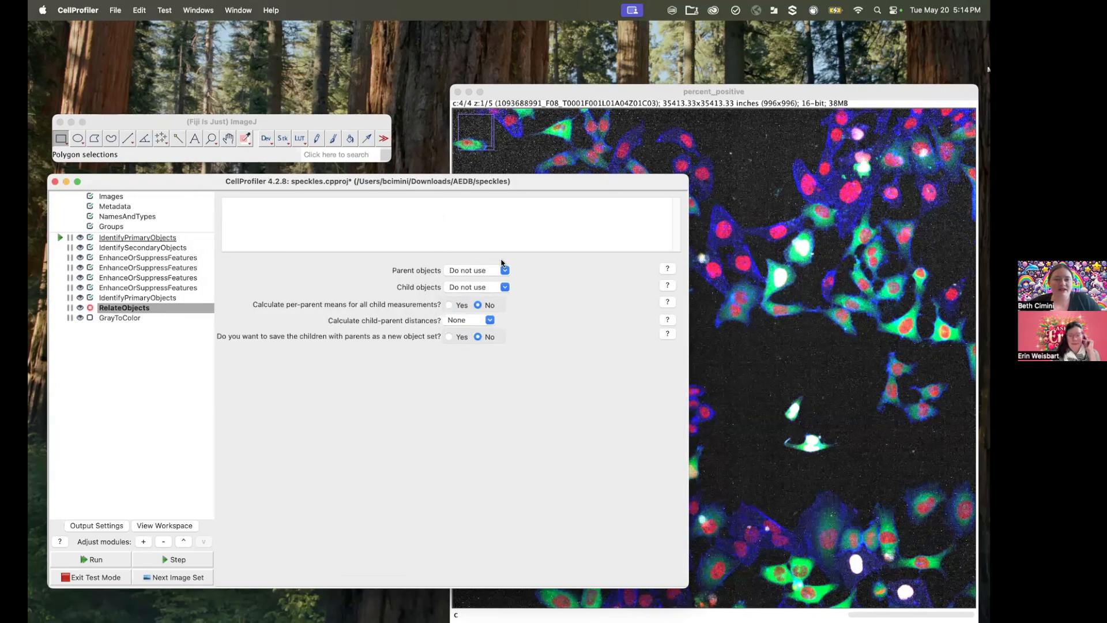
# Step: Set the RelateObjects module's parent objects to PseudoCells and its child objects to SpecklesCh3
pyautogui.click(504, 270)
pyautogui.click(470, 295)
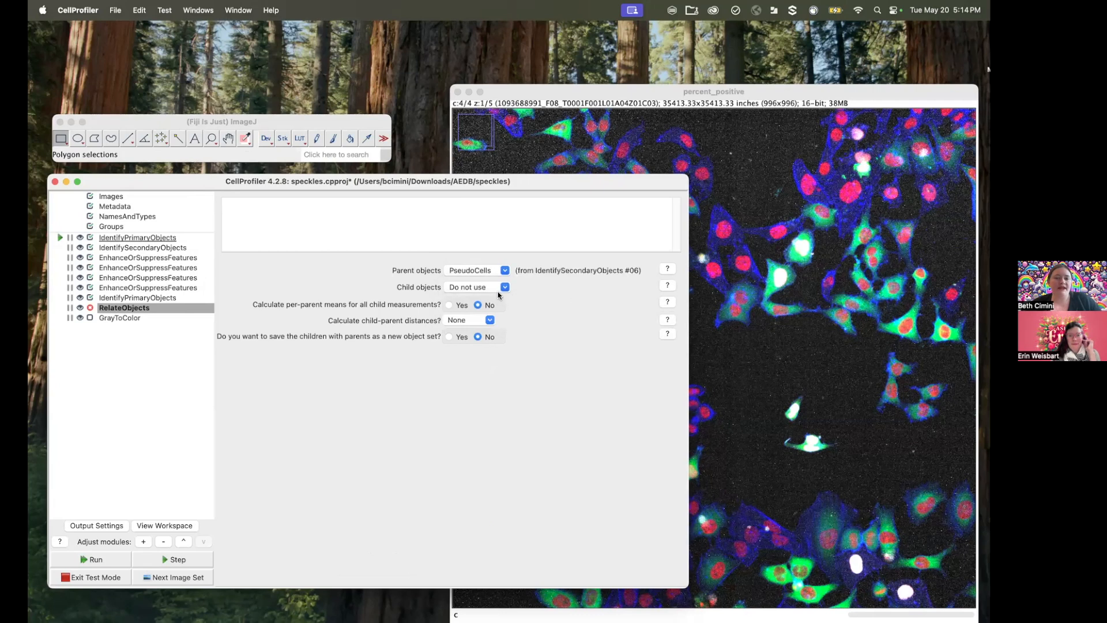
pyautogui.click(501, 288)
pyautogui.click(482, 323)
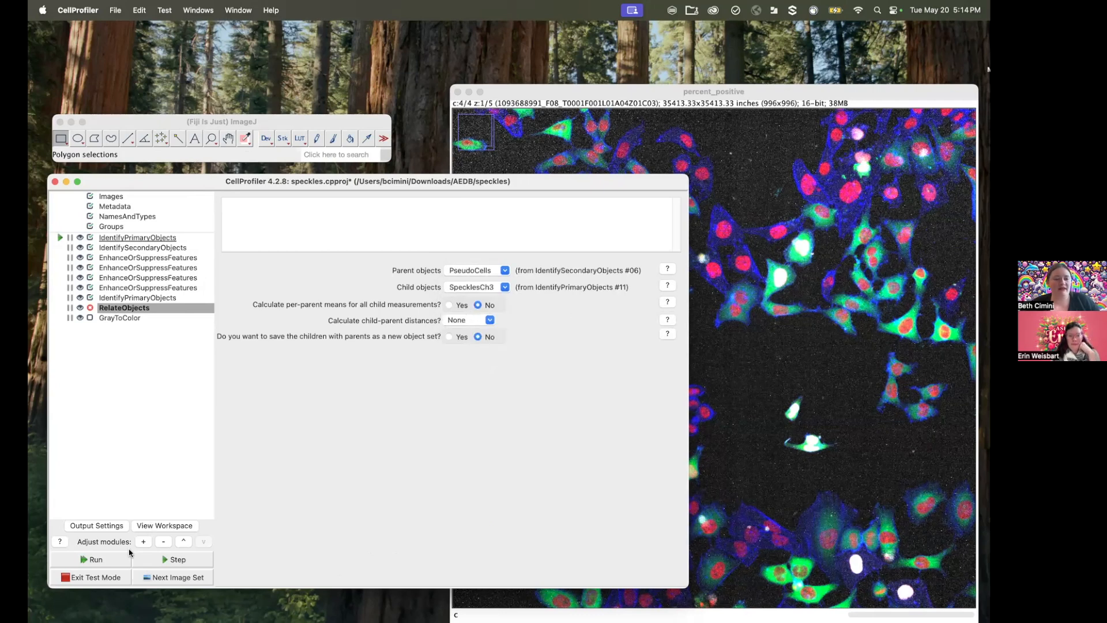
# Step: Run the pipeline through RelateObjects and zoom in on a few cells in the SpecklesCh3 labeled by PseudoCells plot
pyautogui.click(116, 559)
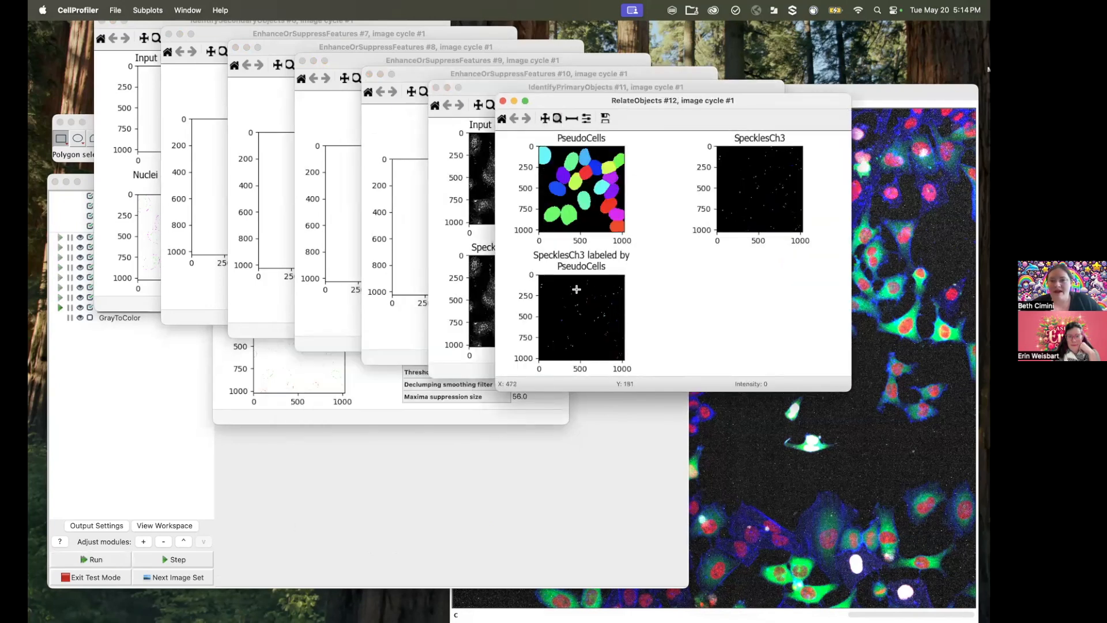
pyautogui.moveTo(591, 310); pyautogui.dragTo(623, 331)
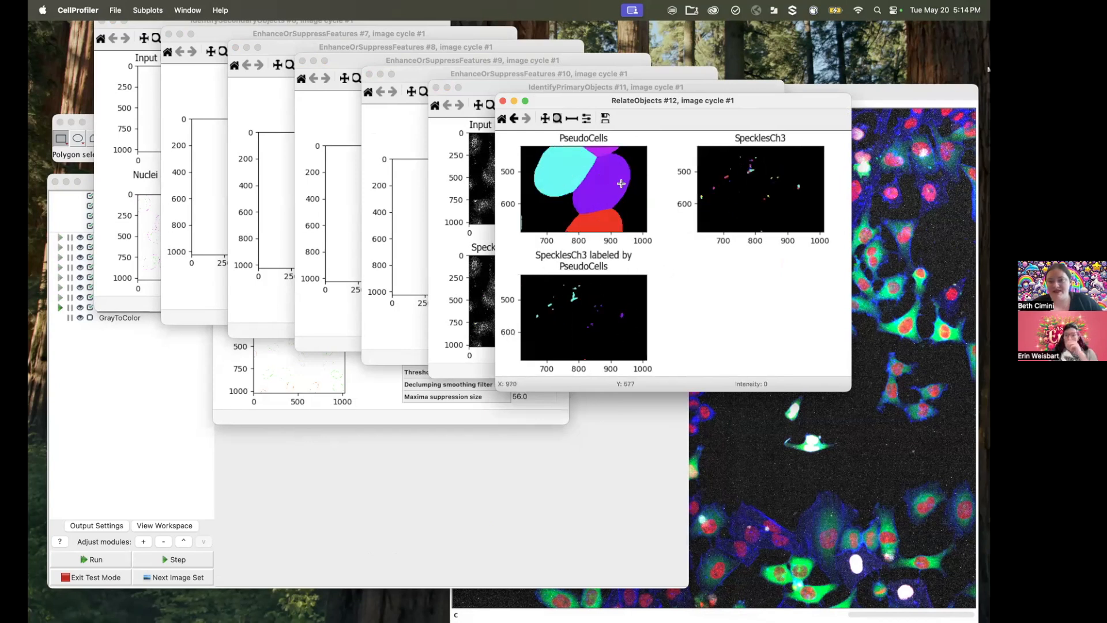
pyautogui.click(583, 476)
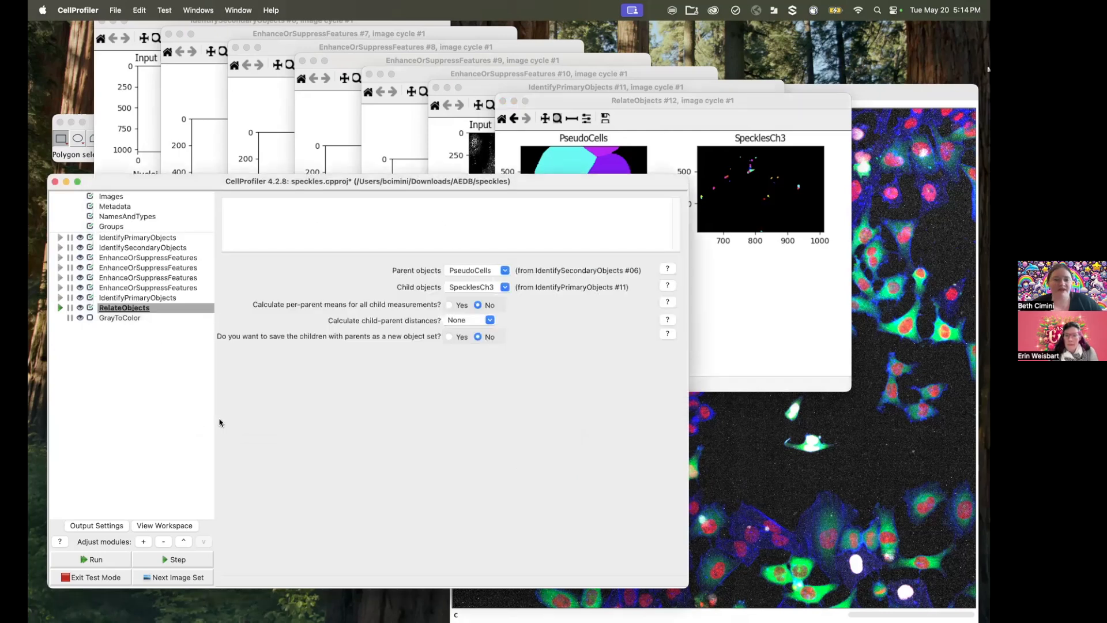
# Step: Add a FilterObjects module after RelateObjects and close the module chooser
pyautogui.click(141, 541)
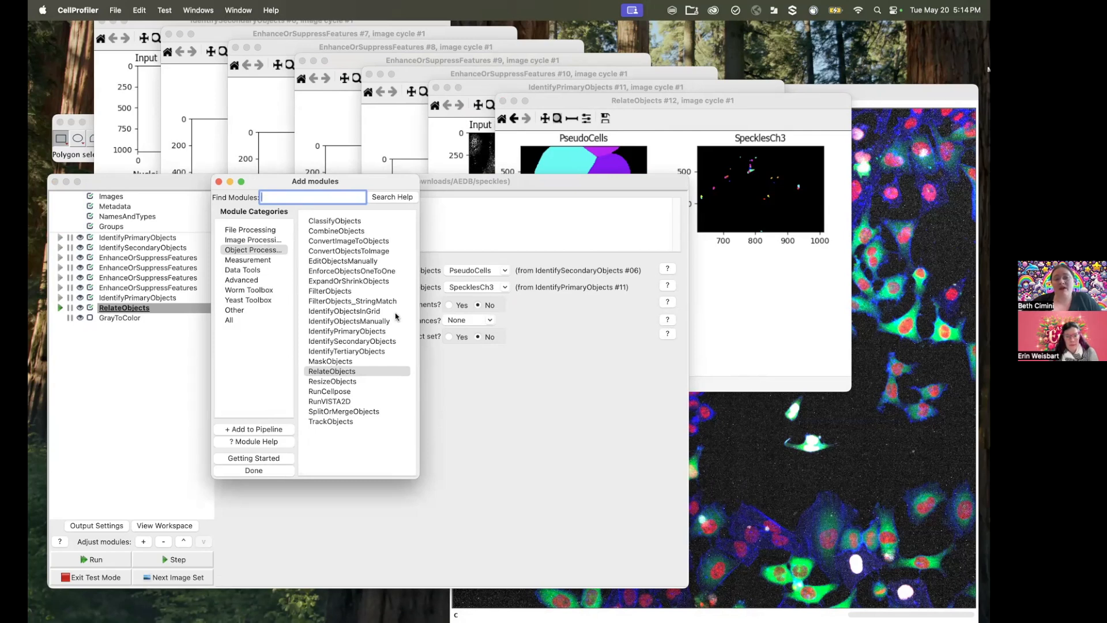
pyautogui.doubleClick(345, 292)
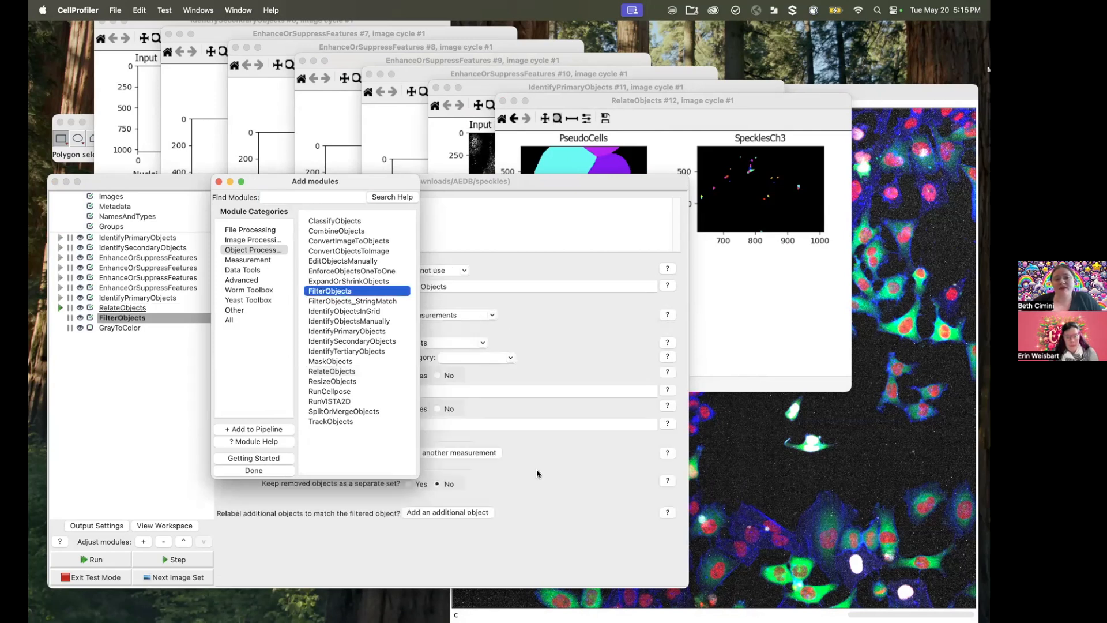
pyautogui.click(533, 568)
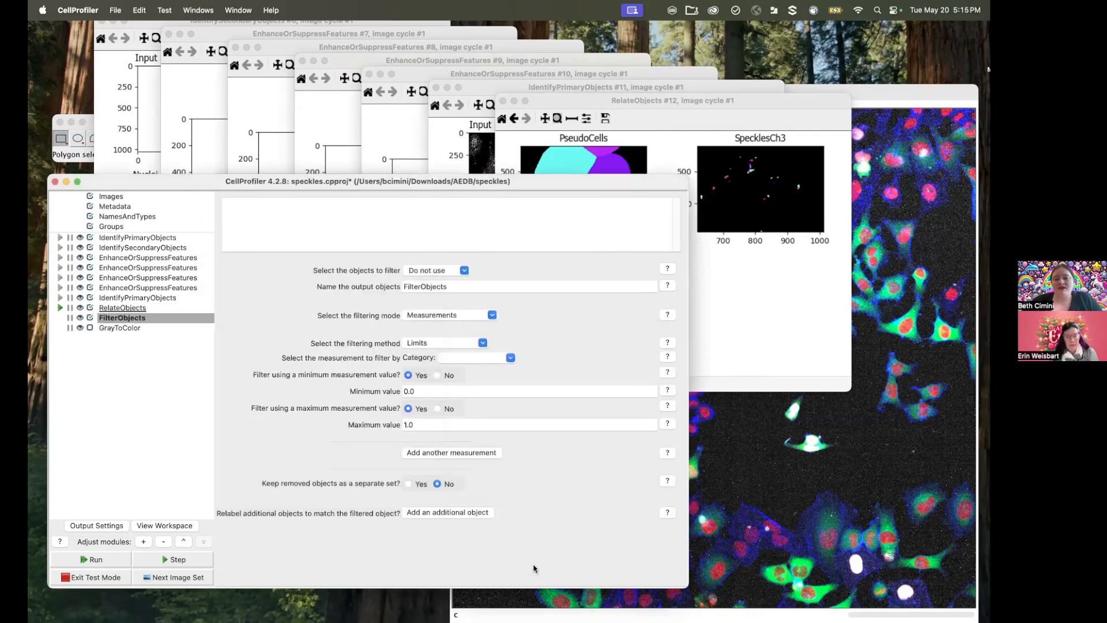
# Step: Set FilterObjects to filter the PseudoCells objects and name the output objects CellsWithLotsOSpeckles
pyautogui.click(483, 343)
pyautogui.click(529, 320)
pyautogui.click(465, 270)
pyautogui.click(441, 298)
pyautogui.click(450, 287)
pyautogui.doubleClick(449, 287)
pyautogui.write('Cells')
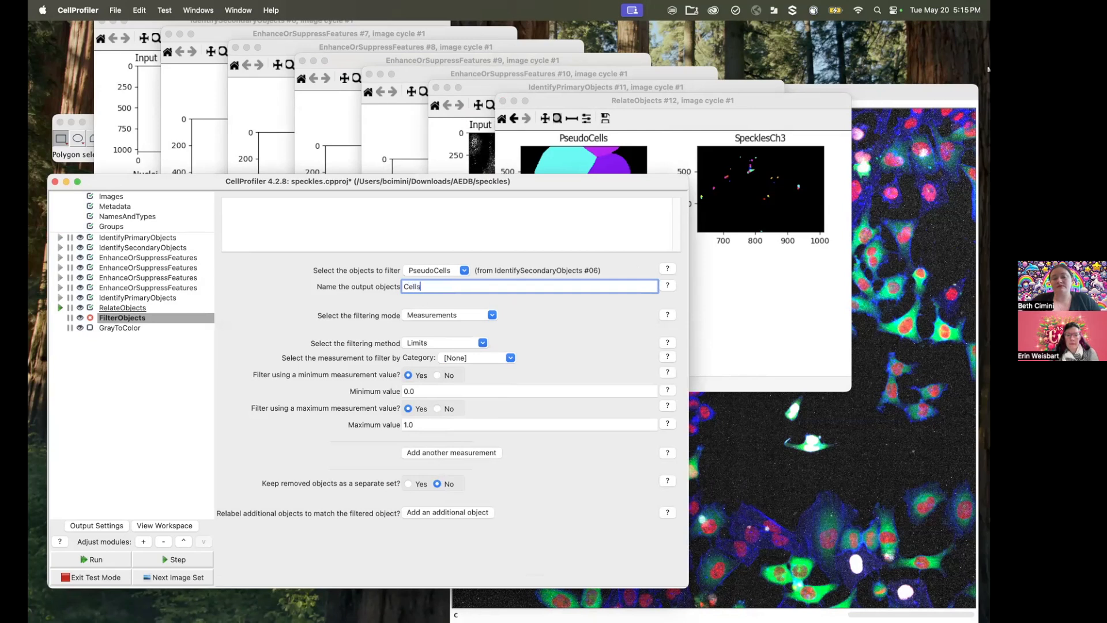
pyautogui.write('w')
pyautogui.press('BackSpace')
pyautogui.write('WithLotsOSpeckles')
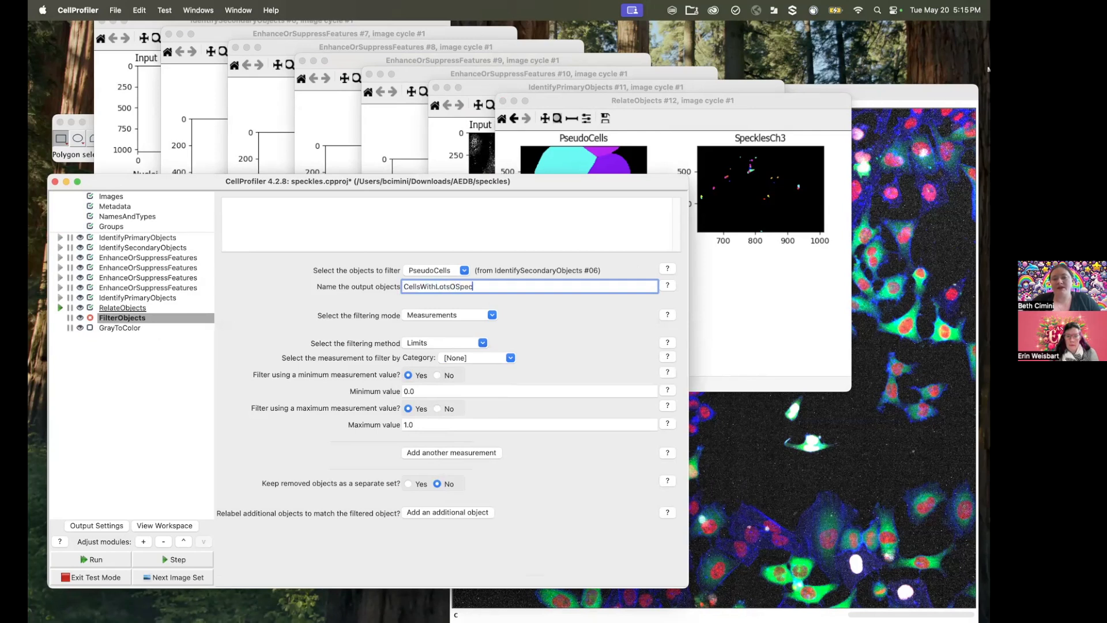
# Step: Choose the Children category and the SpecklesCh3 count as the measurement to filter by
pyautogui.click(510, 358)
pyautogui.click(487, 382)
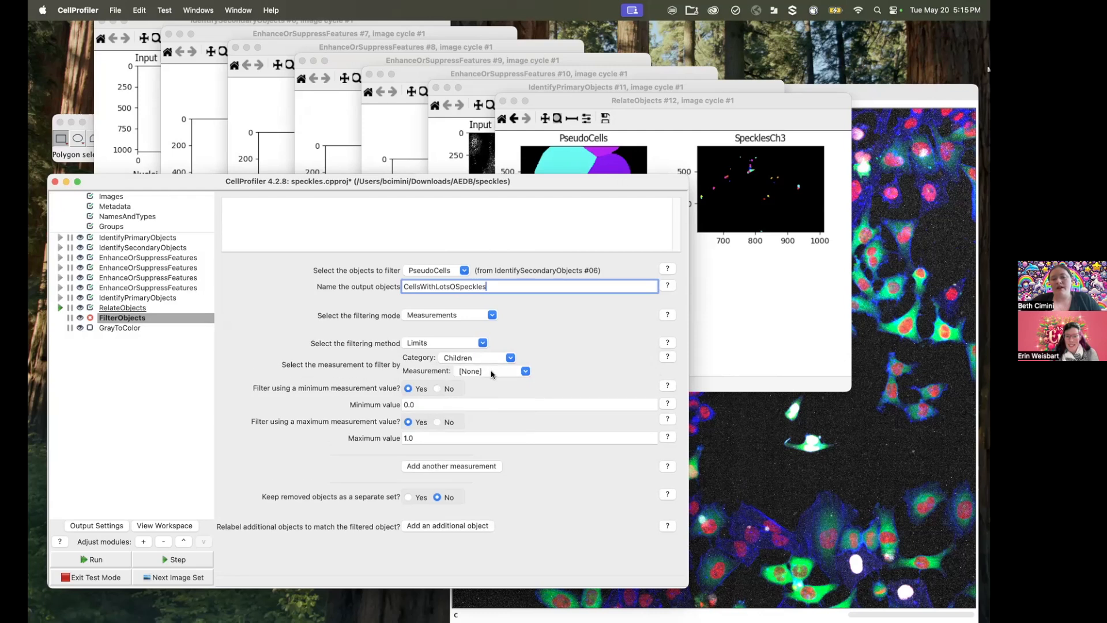
pyautogui.click(526, 372)
pyautogui.click(504, 399)
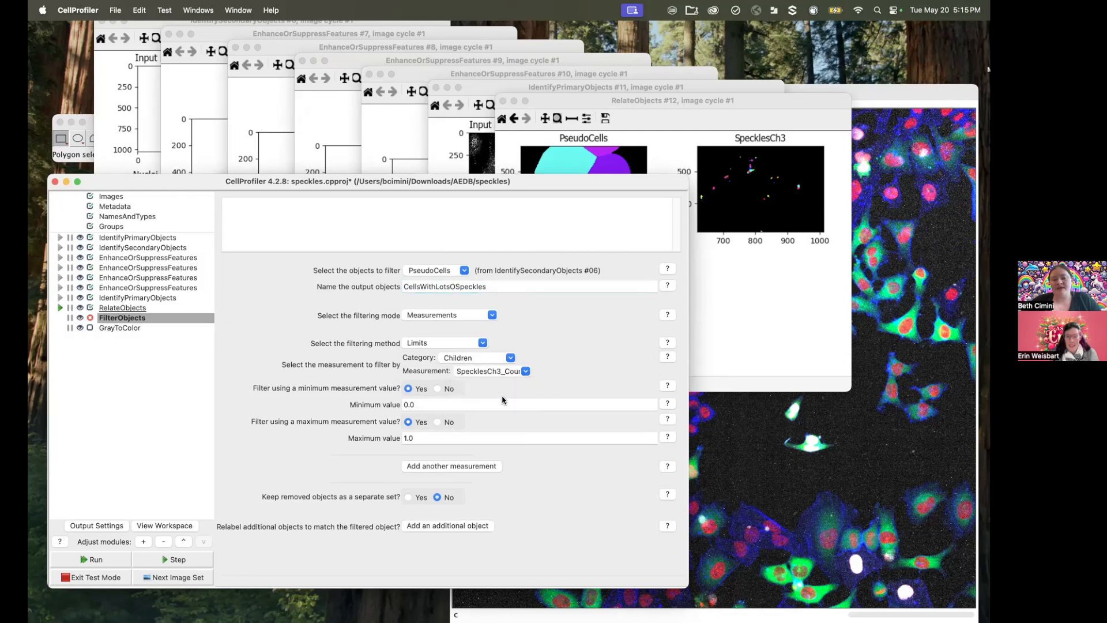
# Step: Turn off the maximum measurement limit and set the filter's minimum value to 10.0
pyautogui.click(437, 422)
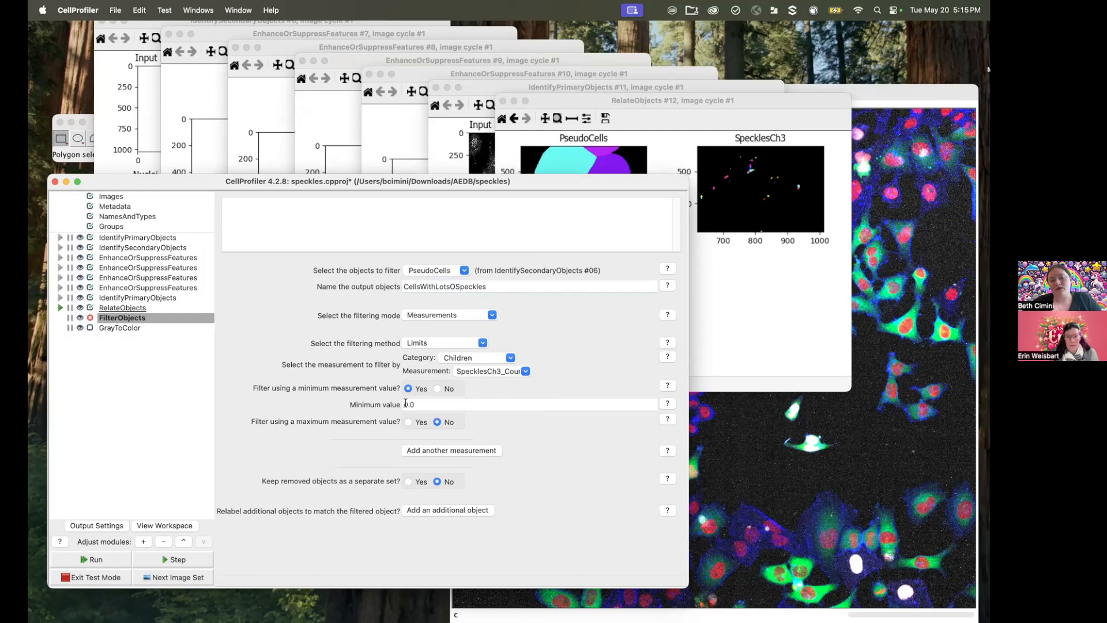
pyautogui.click(406, 404)
pyautogui.write('1')
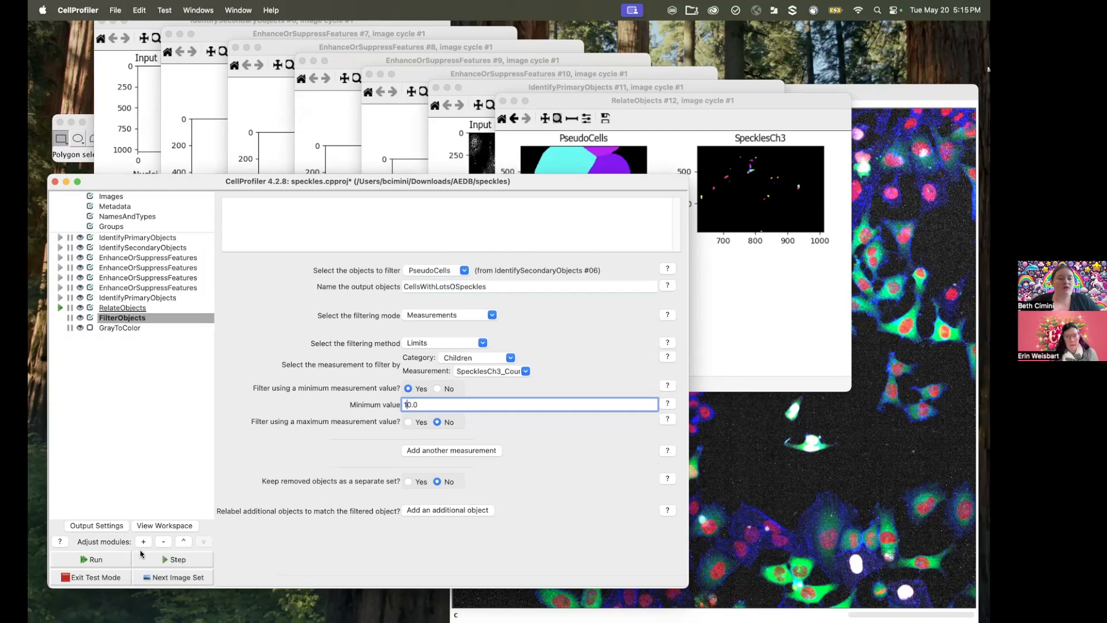
# Step: Run the pipeline through FilterObjects and move its result window clear of the RelateObjects results
pyautogui.click(108, 561)
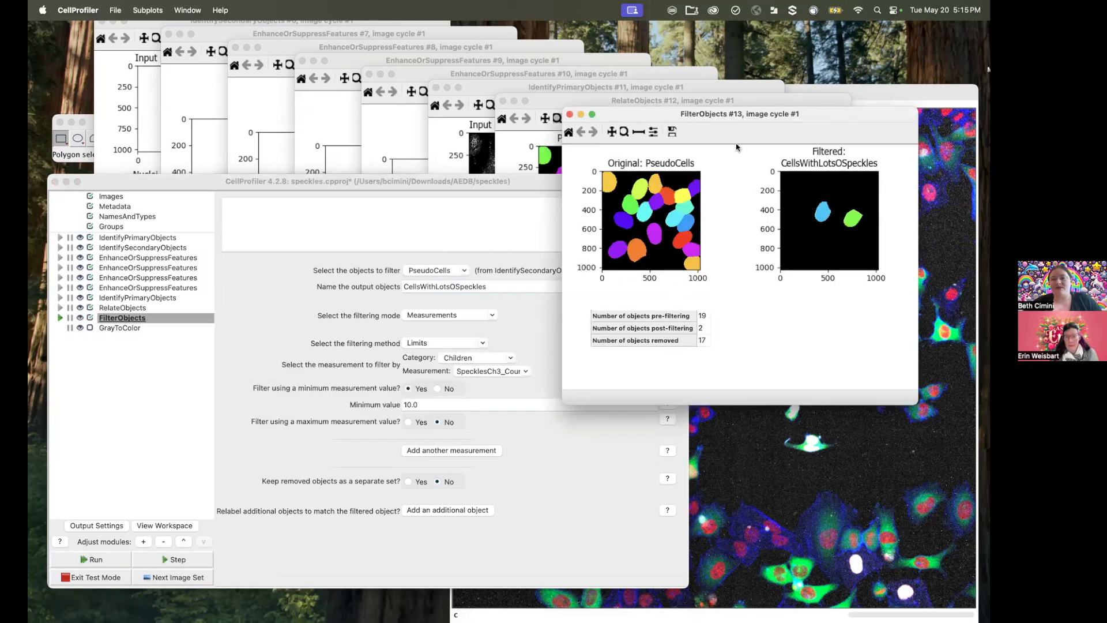
pyautogui.moveTo(733, 120); pyautogui.dragTo(696, 234)
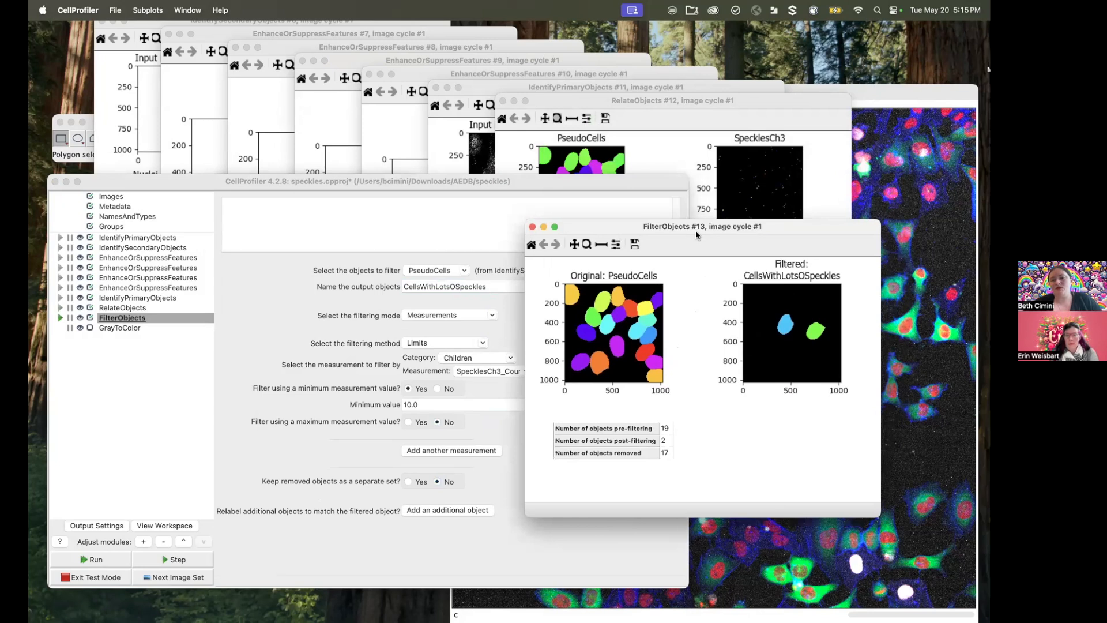